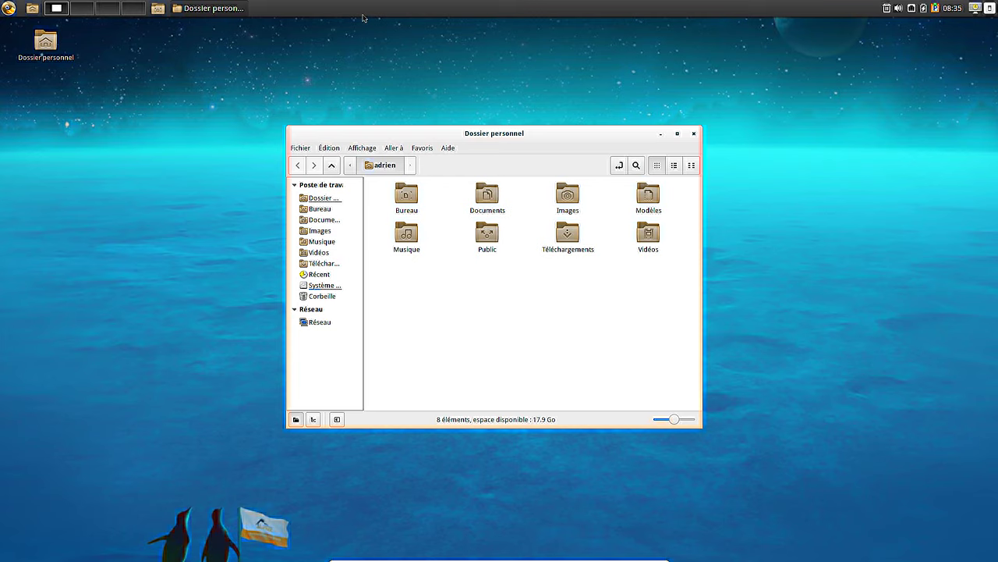
- View the Information système summary in System Settings, then close it and the Dossier personnel window
{"action": "left_click", "coordinate": [9, 9]}
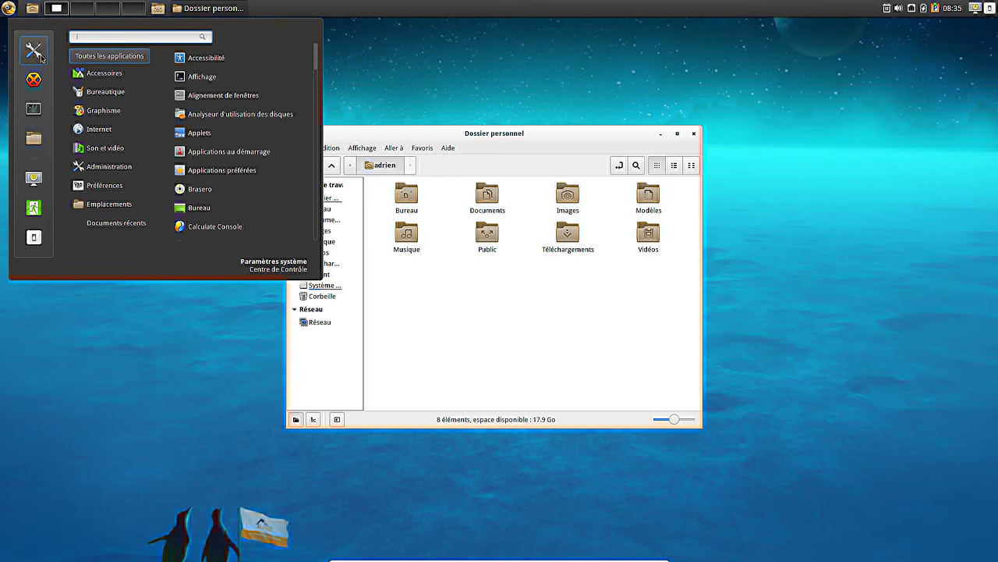
{"action": "left_click", "coordinate": [41, 59]}
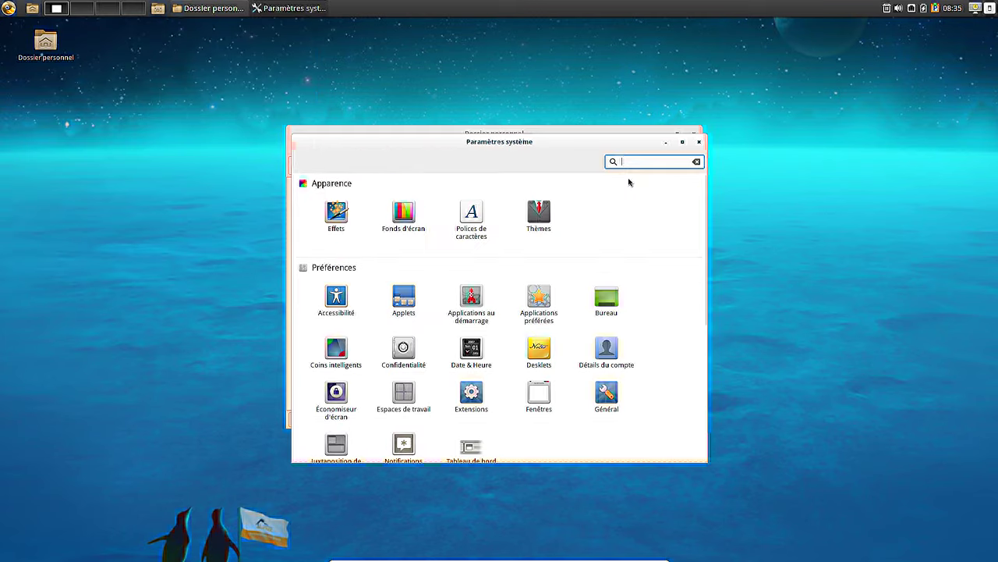
{"action": "left_click", "coordinate": [704, 411]}
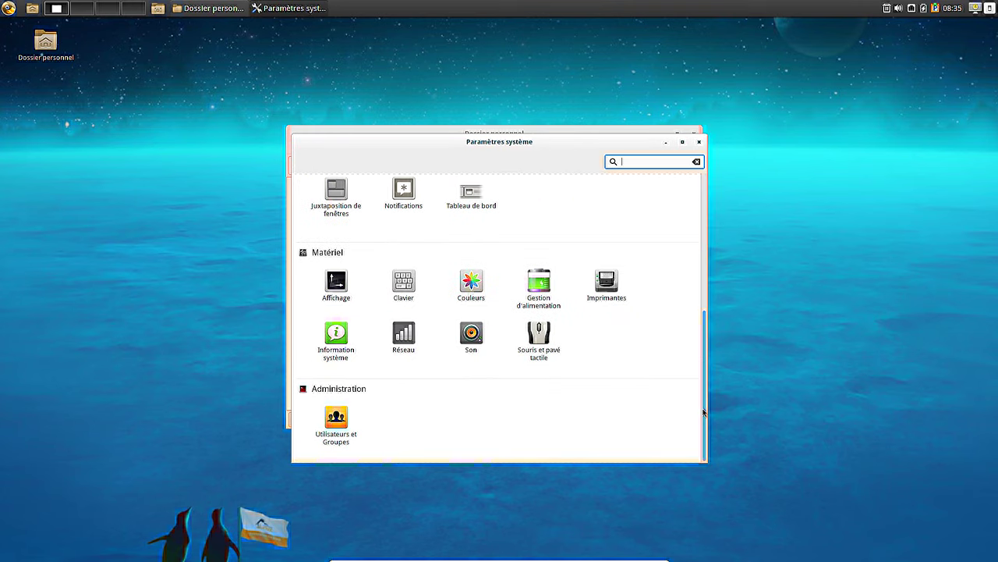
{"action": "left_click", "coordinate": [328, 334]}
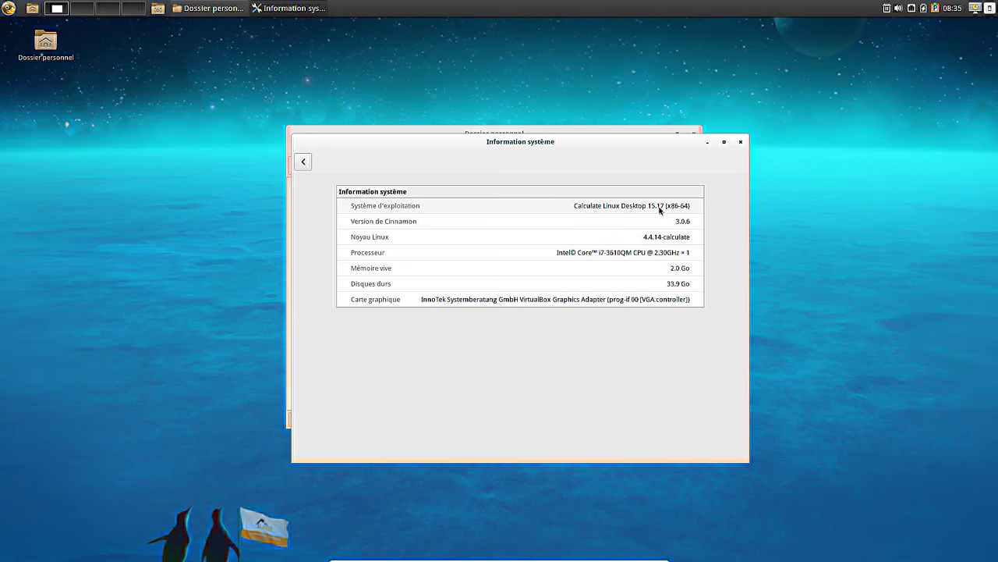
{"action": "left_click", "coordinate": [741, 143]}
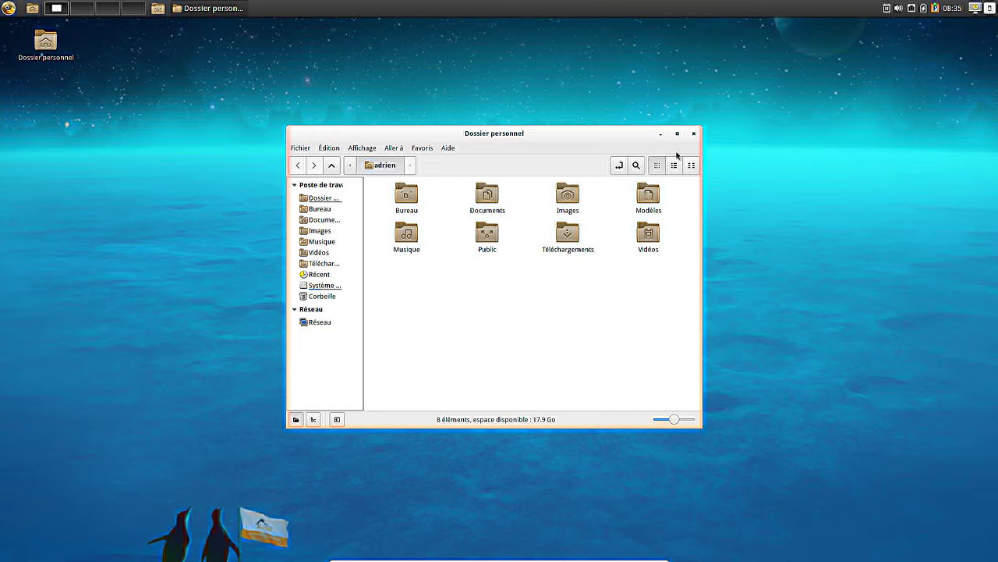
{"action": "left_click", "coordinate": [693, 134]}
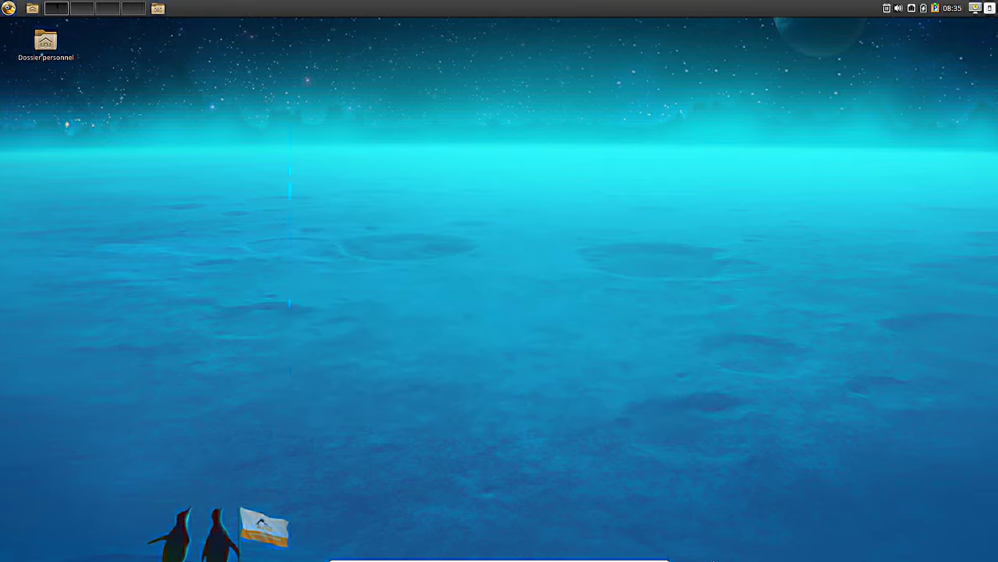
- Open a terminal and raise the Calculate profile's Droid Sans Mono Slashed font from 10 to 17
{"action": "mouse_move", "coordinate": [682, 557]}
{"action": "left_click", "coordinate": [654, 546]}
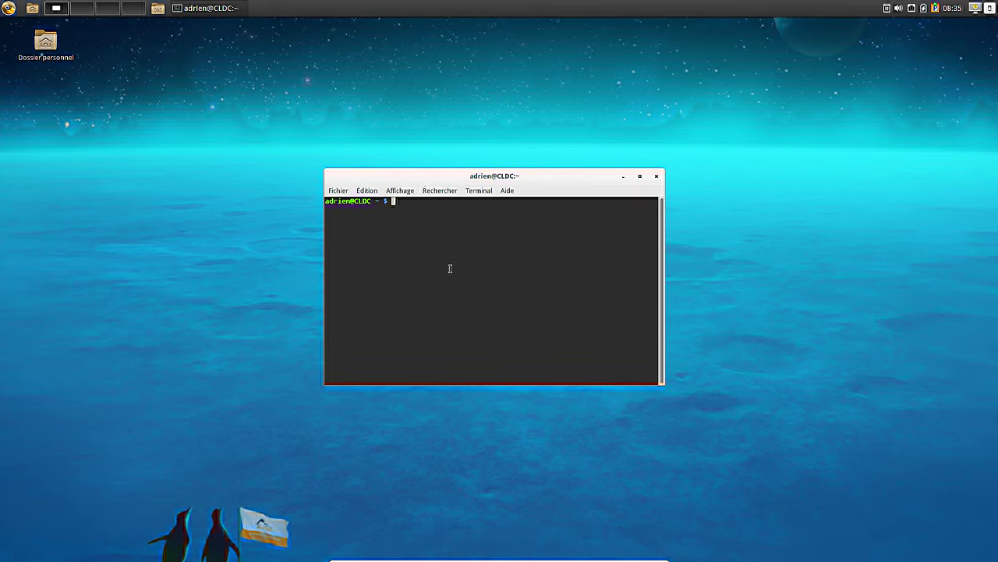
{"action": "left_click", "coordinate": [366, 191]}
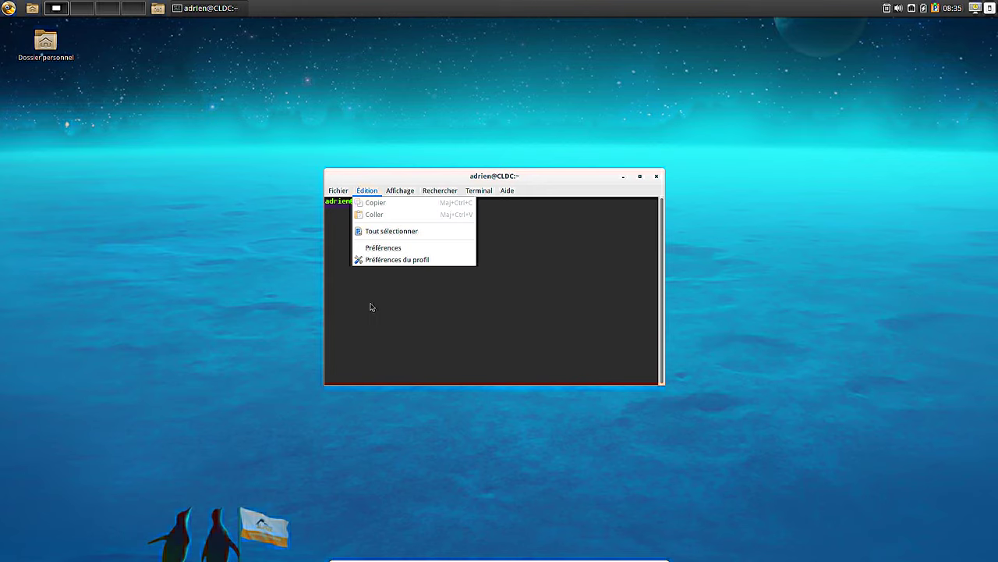
{"action": "left_click", "coordinate": [383, 247]}
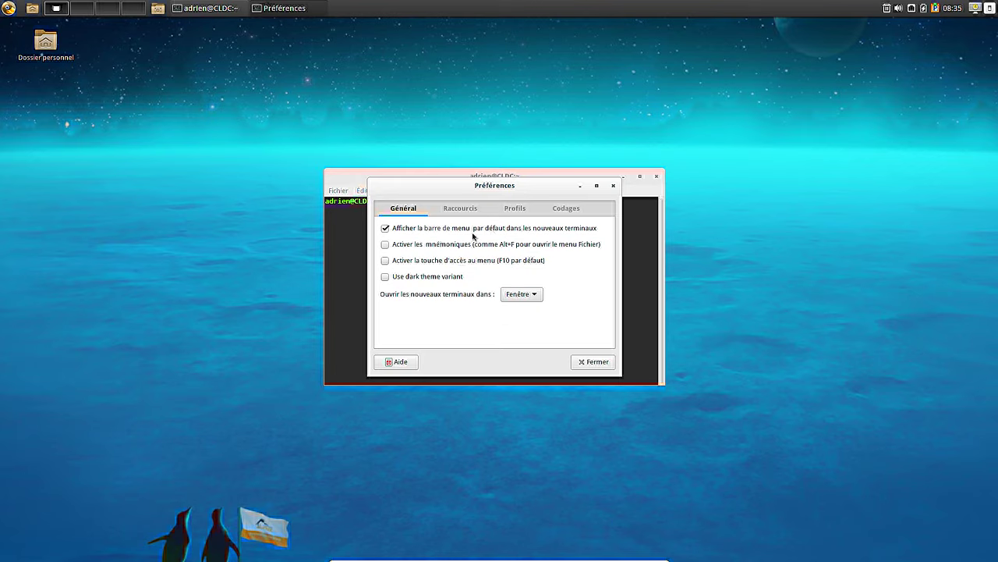
{"action": "left_click", "coordinate": [515, 212]}
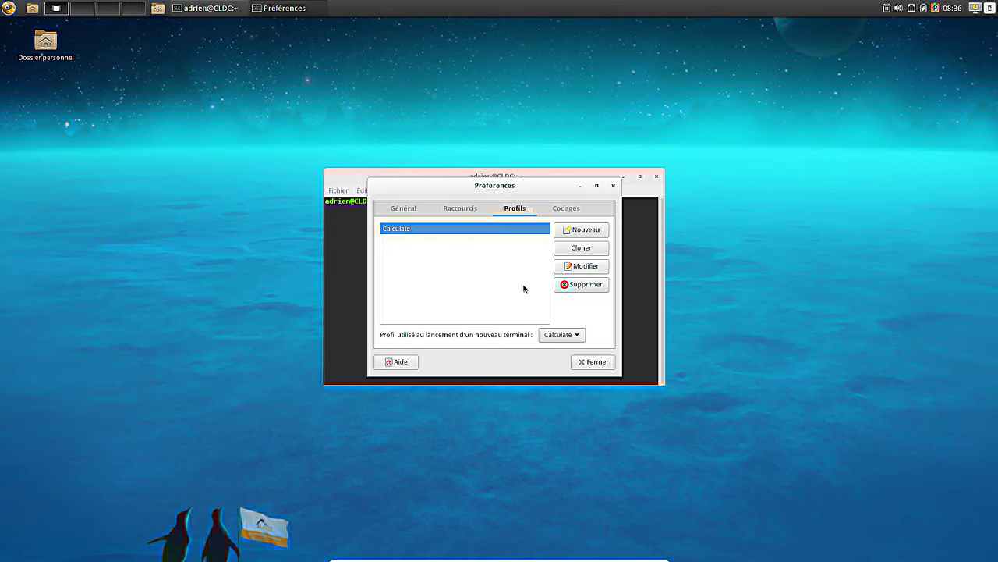
{"action": "left_click", "coordinate": [582, 268]}
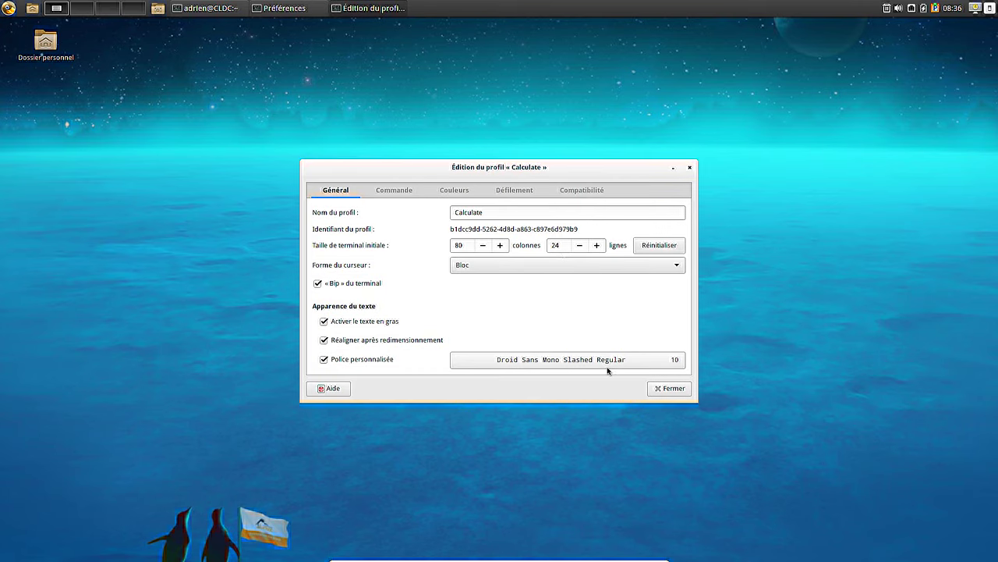
{"action": "left_click", "coordinate": [606, 367]}
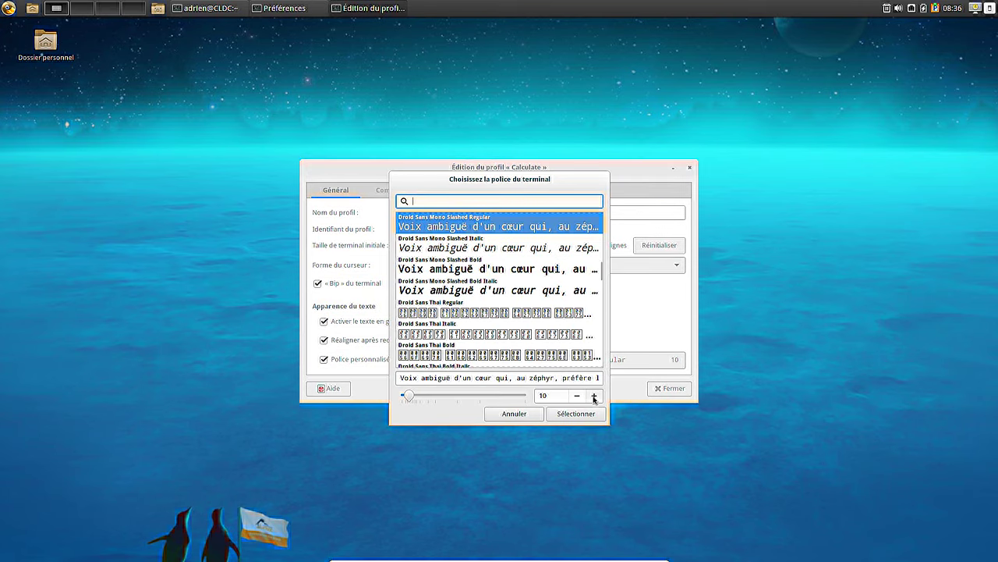
{"action": "left_click", "coordinate": [594, 395]}
{"action": "left_click", "coordinate": [594, 396]}
{"action": "left_click", "coordinate": [594, 396]}
{"action": "left_click", "coordinate": [594, 398]}
{"action": "left_click", "coordinate": [594, 398]}
{"action": "left_click", "coordinate": [593, 398]}
{"action": "left_click", "coordinate": [593, 398]}
{"action": "left_click", "coordinate": [581, 416]}
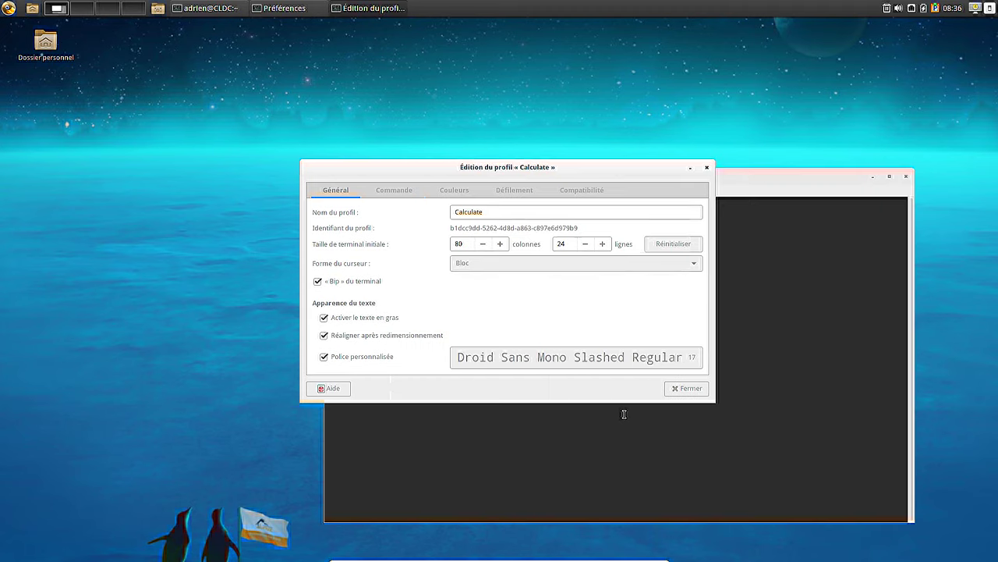
{"action": "left_click", "coordinate": [678, 389]}
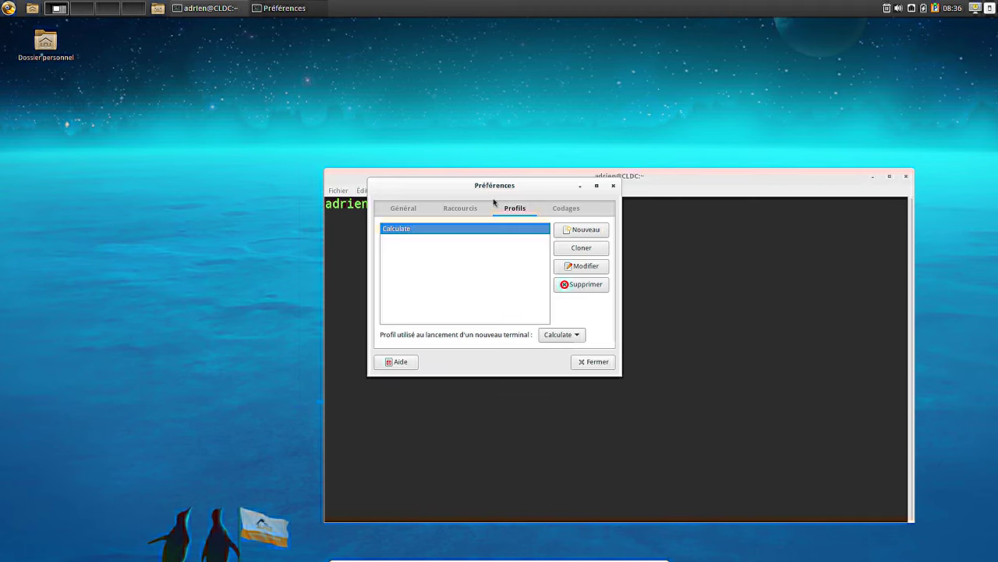
{"action": "left_click", "coordinate": [593, 361]}
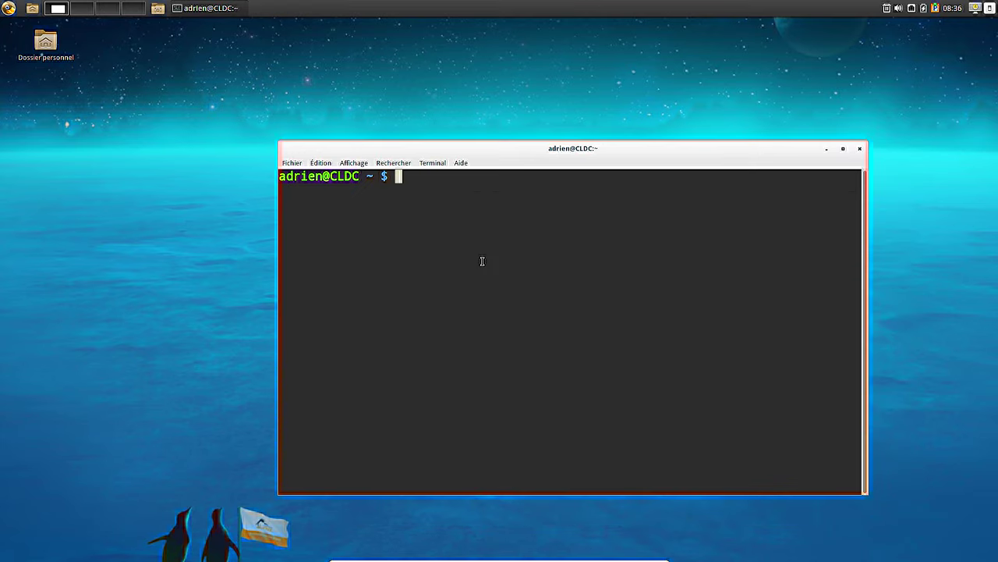
- Show disk usage with df -h and list /etc/fstab with more
{"action": "type", "text": "df -l"}
{"action": "key", "text": "BackSpace"}
{"action": "type", "text": "h"}
{"action": "key", "text": "Return"}
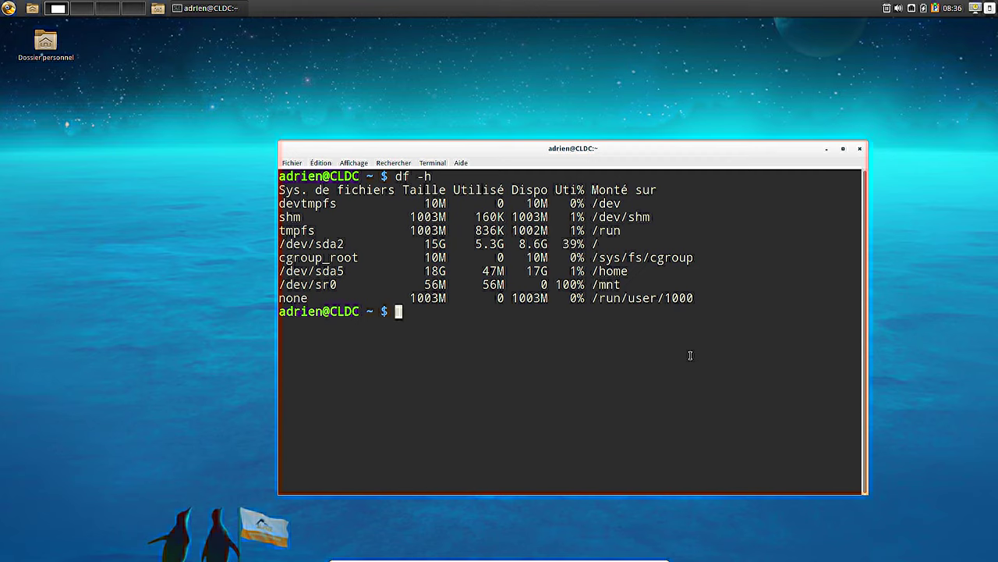
{"action": "type", "text": "more /etc/fstab"}
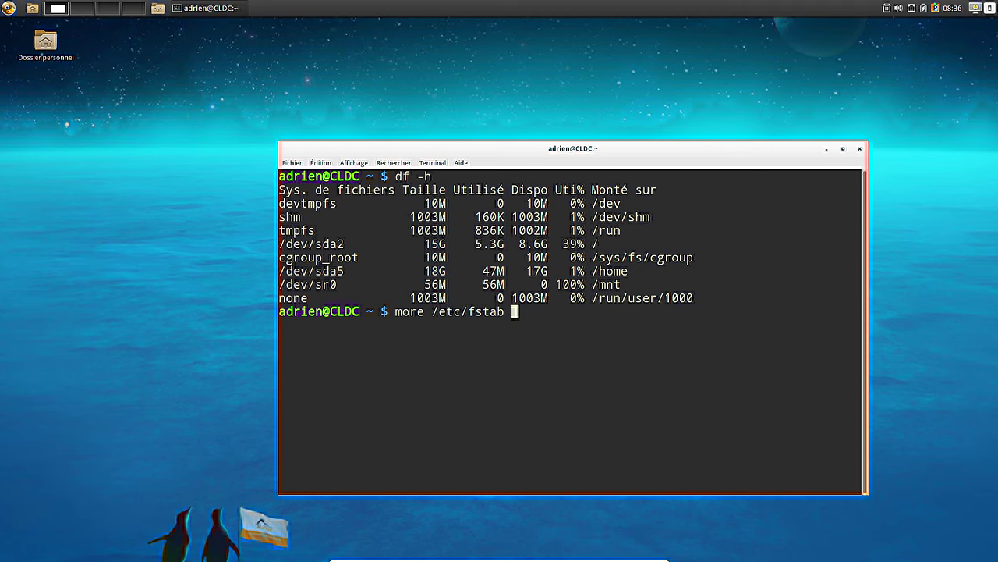
{"action": "key", "text": "Return"}
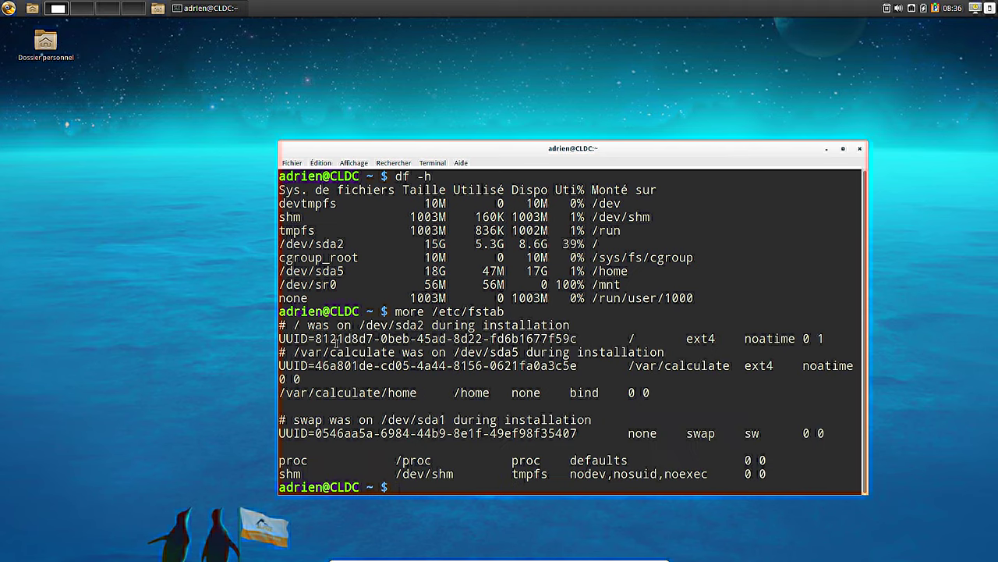
- Highlight the root partition's size and usage, plus the /var/calculate and /home bind mount entries
{"action": "left_click_drag", "start_coordinate": [600, 245], "coordinate": [518, 244]}
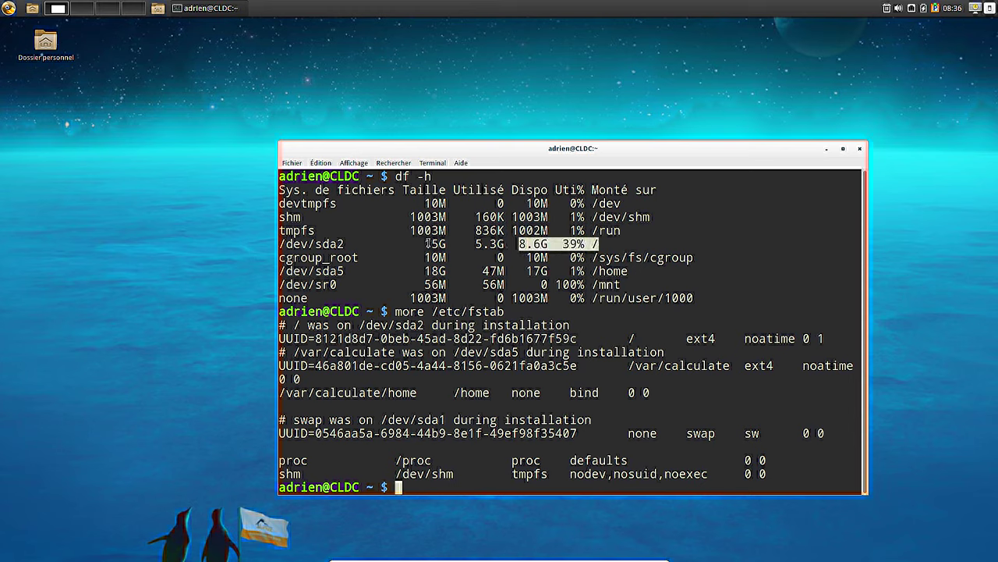
{"action": "left_click_drag", "start_coordinate": [427, 244], "coordinate": [439, 245]}
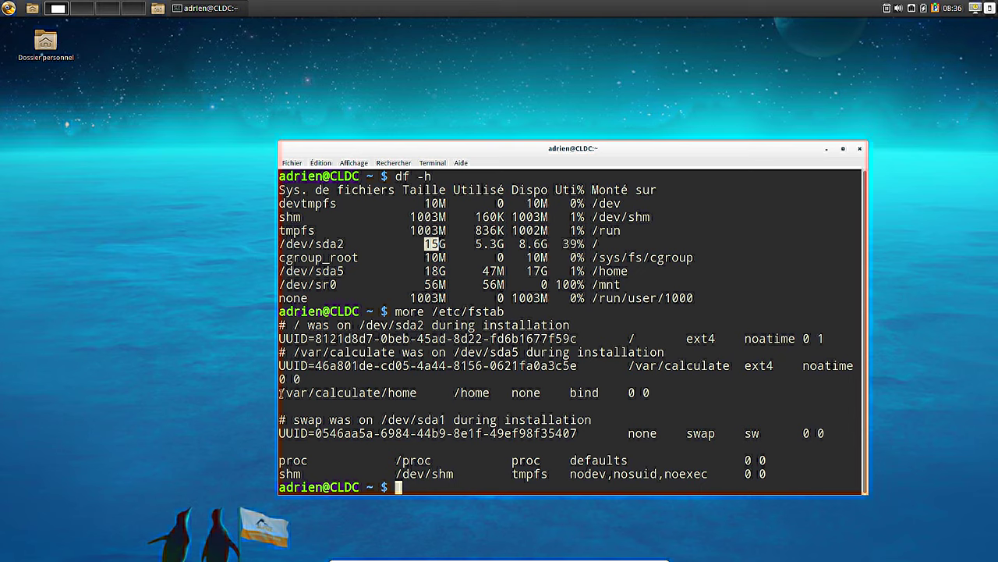
{"action": "left_click_drag", "start_coordinate": [300, 352], "coordinate": [360, 353]}
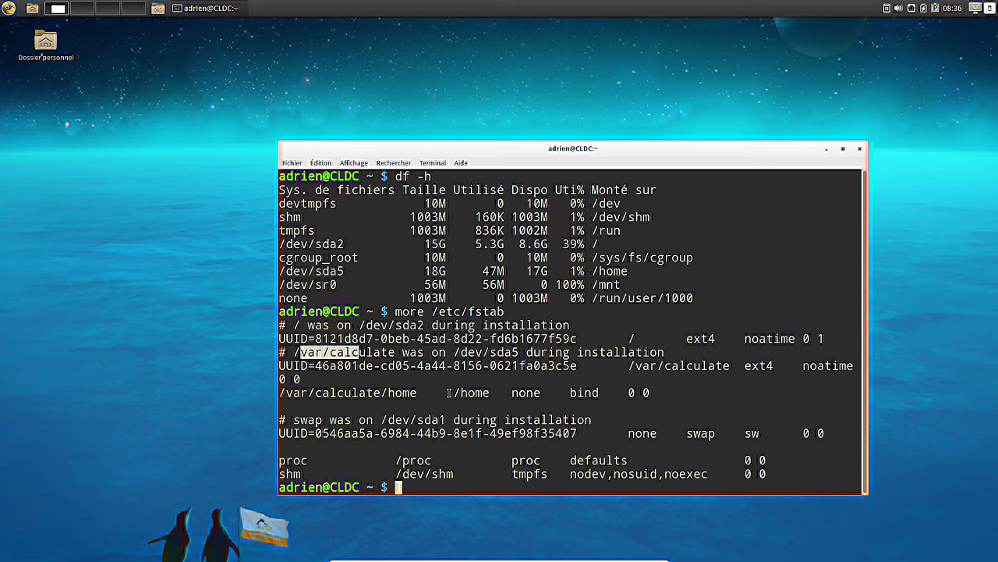
{"action": "left_click_drag", "start_coordinate": [453, 392], "coordinate": [492, 392]}
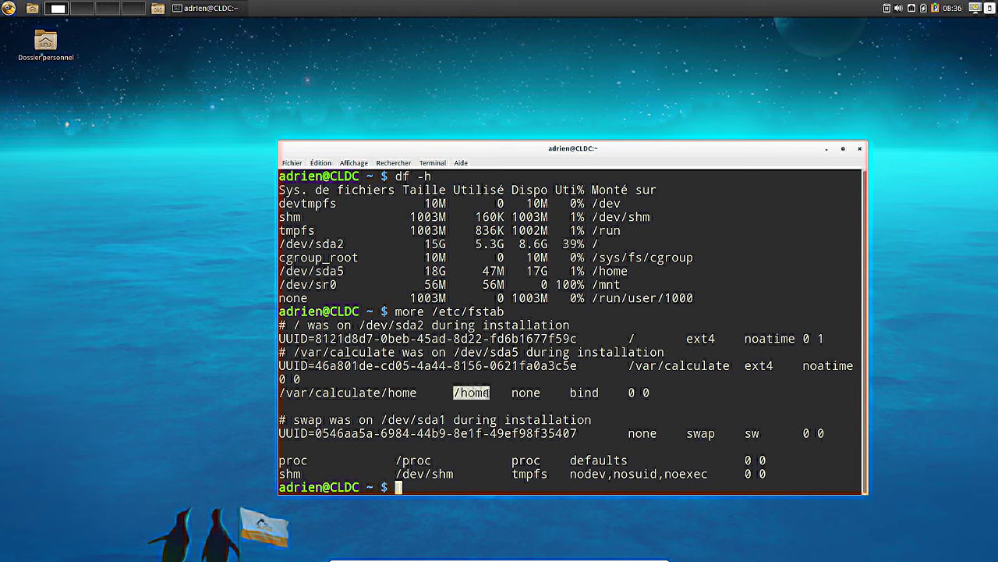
{"action": "left_click", "coordinate": [580, 392]}
{"action": "triple_click", "coordinate": [581, 393]}
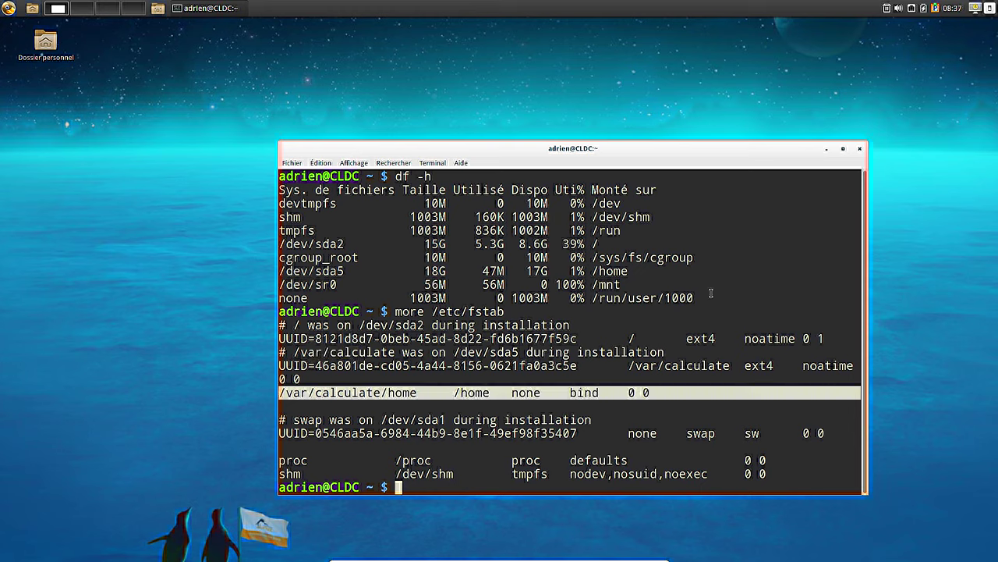
{"action": "left_click", "coordinate": [594, 372]}
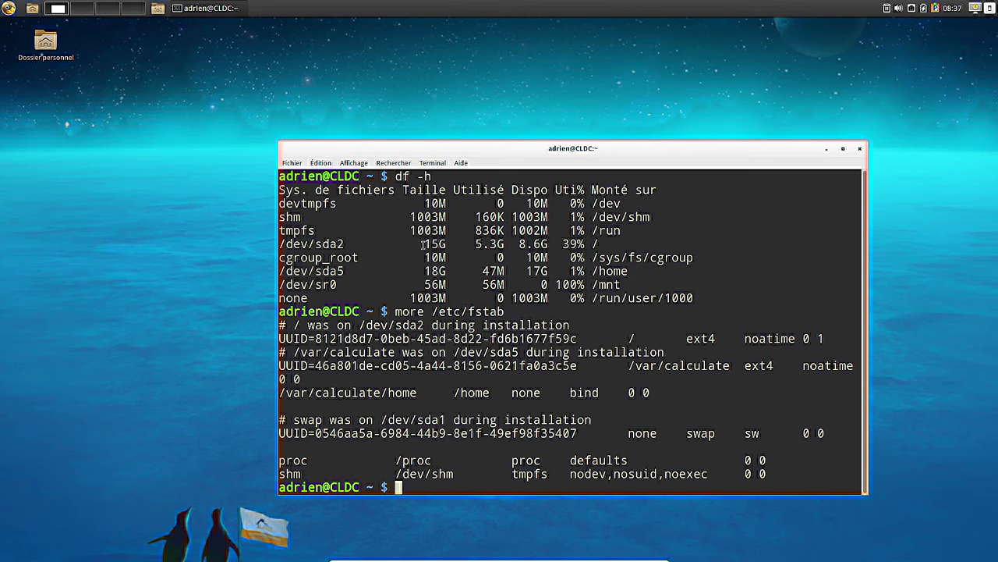
- Point out the 15G size of /dev/sda2, then launch htop
{"action": "left_click_drag", "start_coordinate": [424, 244], "coordinate": [447, 244]}
{"action": "left_click", "coordinate": [639, 270]}
{"action": "type", "text": "htop"}
{"action": "key", "text": "Return"}
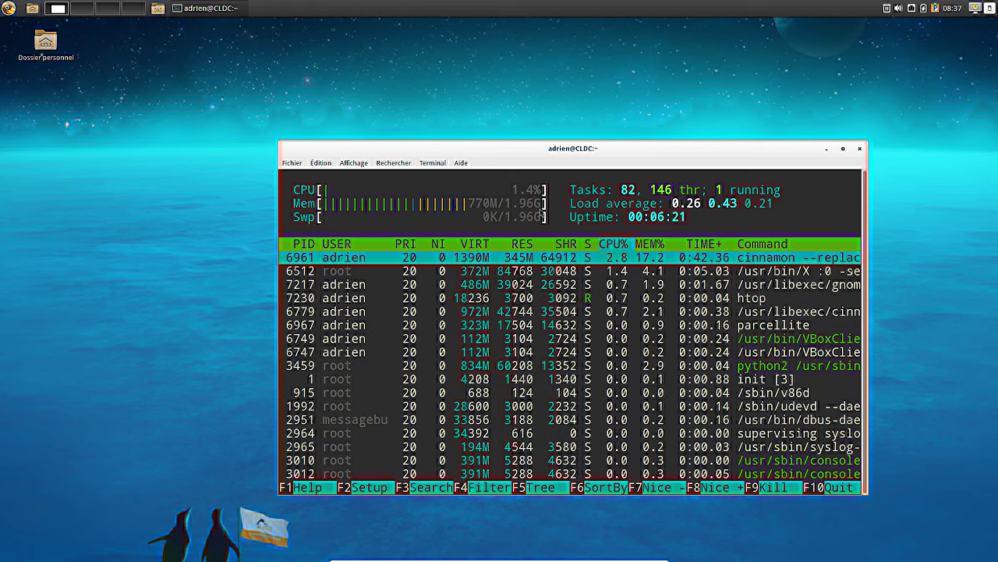
- Close the htop terminal, open and close the Calculatrice, and reopen the applications menu
{"action": "left_click", "coordinate": [860, 150]}
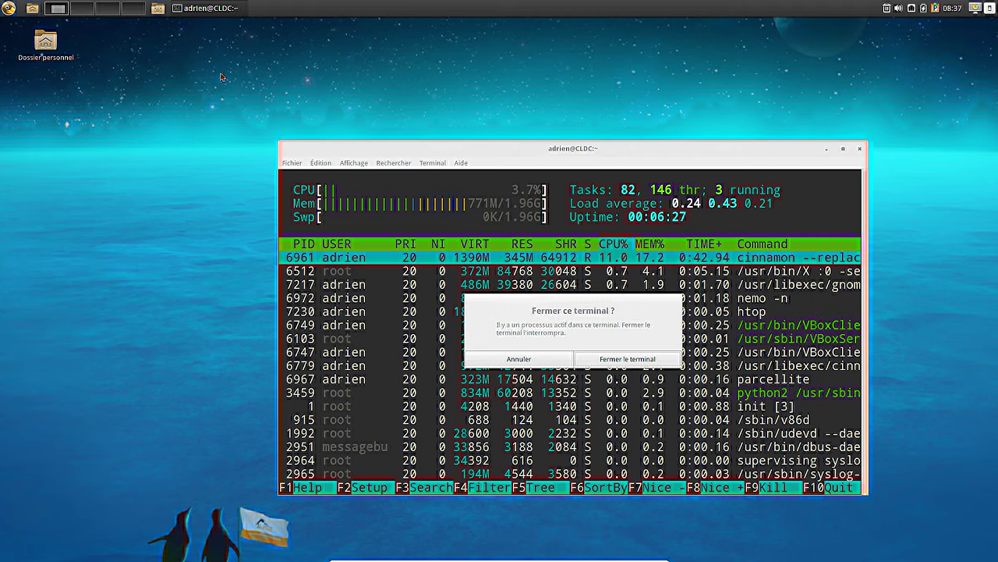
{"action": "left_click", "coordinate": [616, 360]}
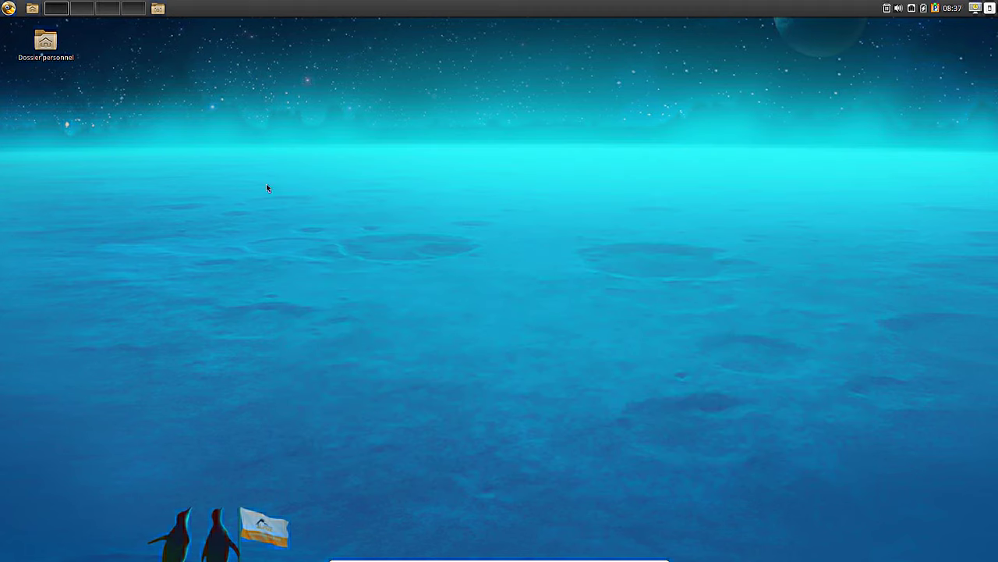
{"action": "left_click", "coordinate": [8, 9]}
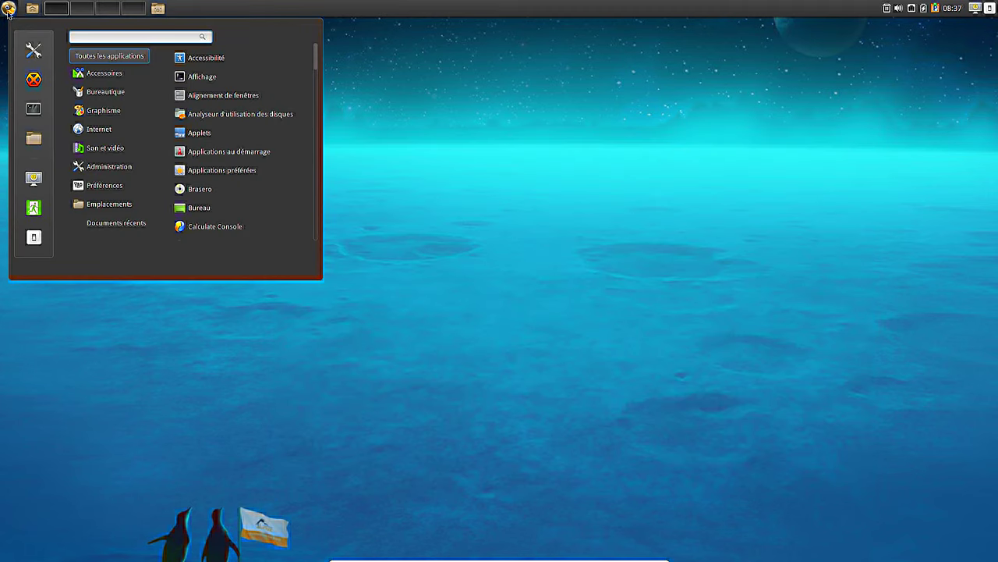
{"action": "mouse_move", "coordinate": [128, 71]}
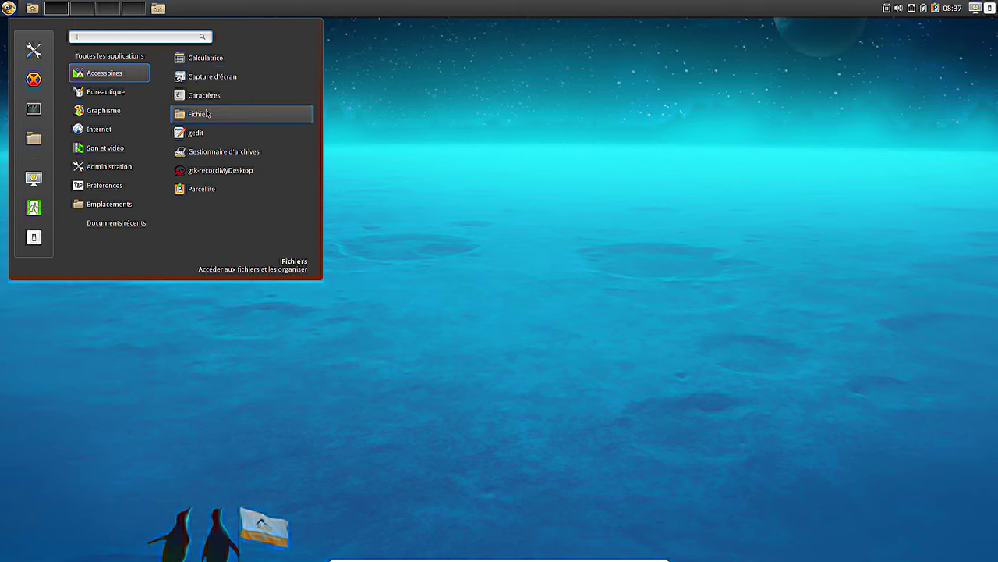
{"action": "left_click", "coordinate": [217, 64]}
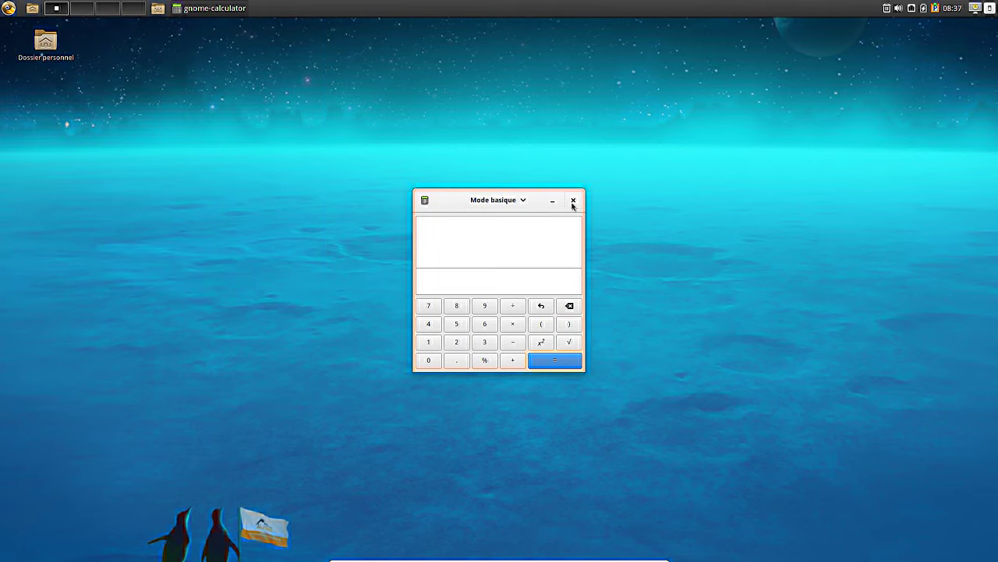
{"action": "left_click", "coordinate": [573, 200]}
{"action": "left_click", "coordinate": [14, 10]}
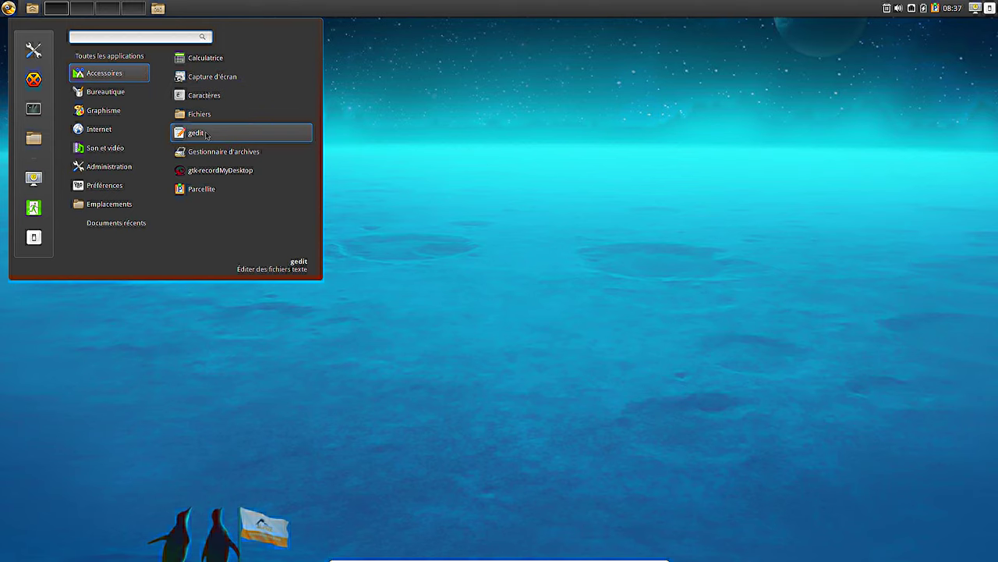
- Launch gedit, confirm version 3.18.3 in its About dialog, then close the editor
{"action": "left_click", "coordinate": [205, 132]}
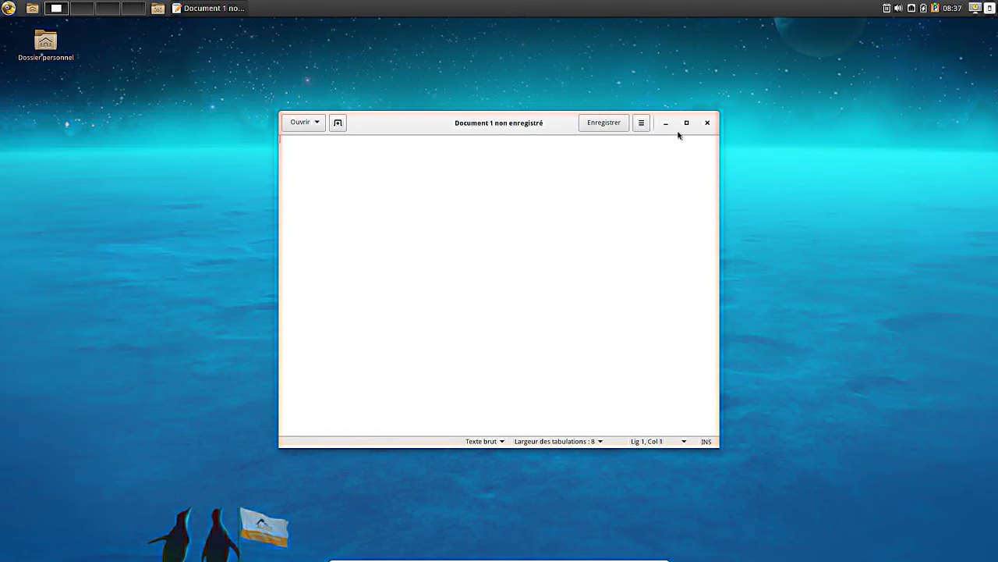
{"action": "left_click", "coordinate": [642, 122]}
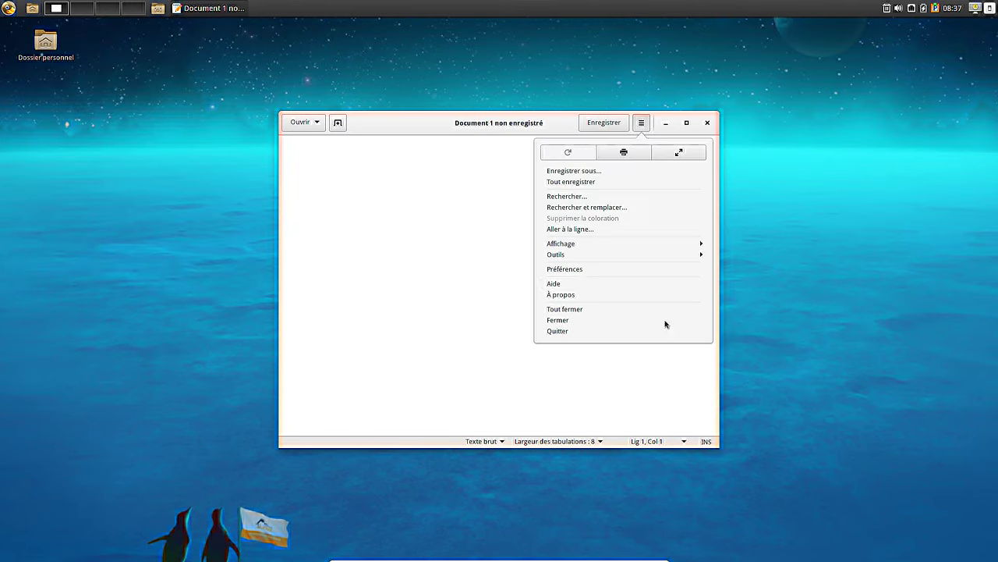
{"action": "left_click", "coordinate": [587, 297]}
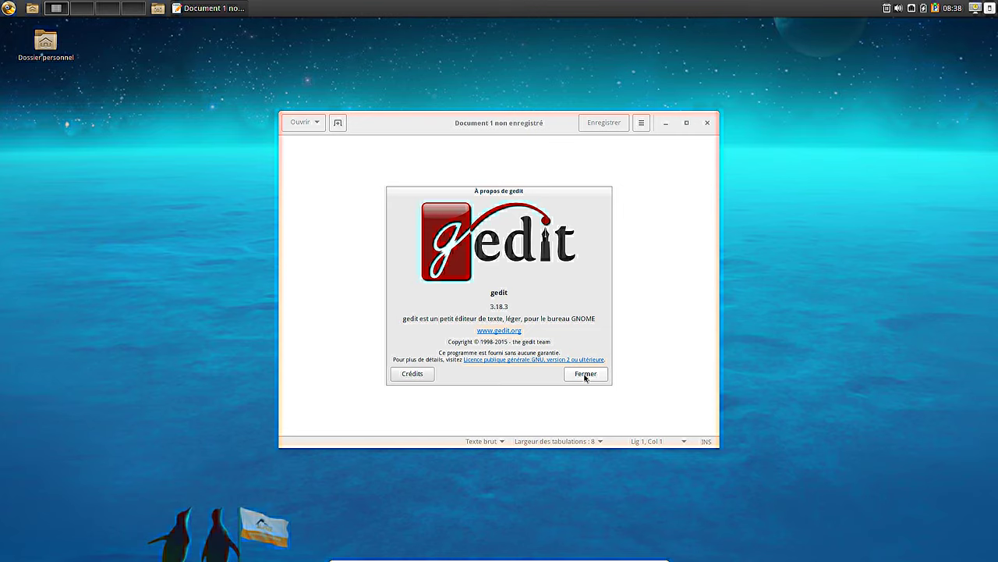
{"action": "left_click", "coordinate": [586, 375]}
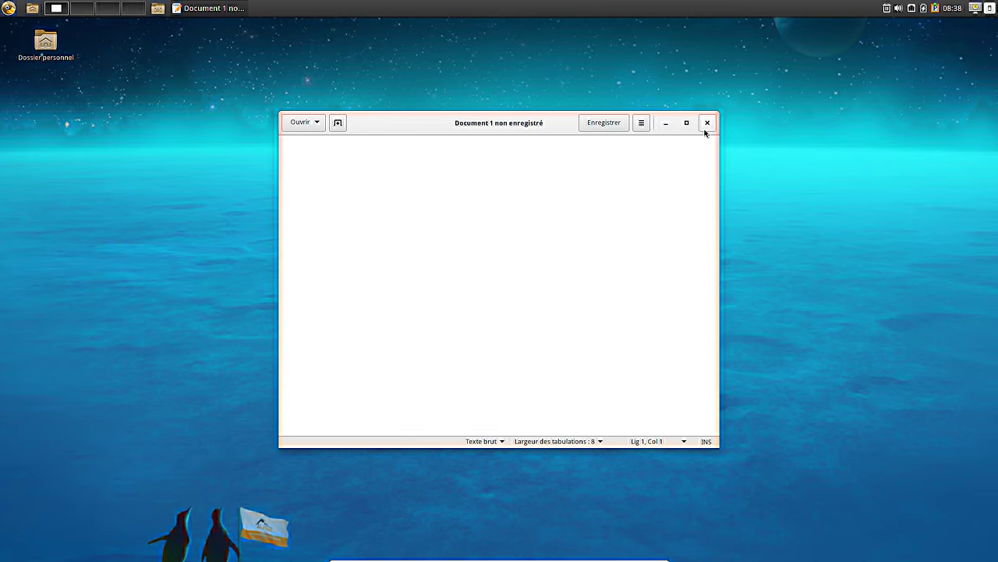
{"action": "left_click", "coordinate": [706, 127]}
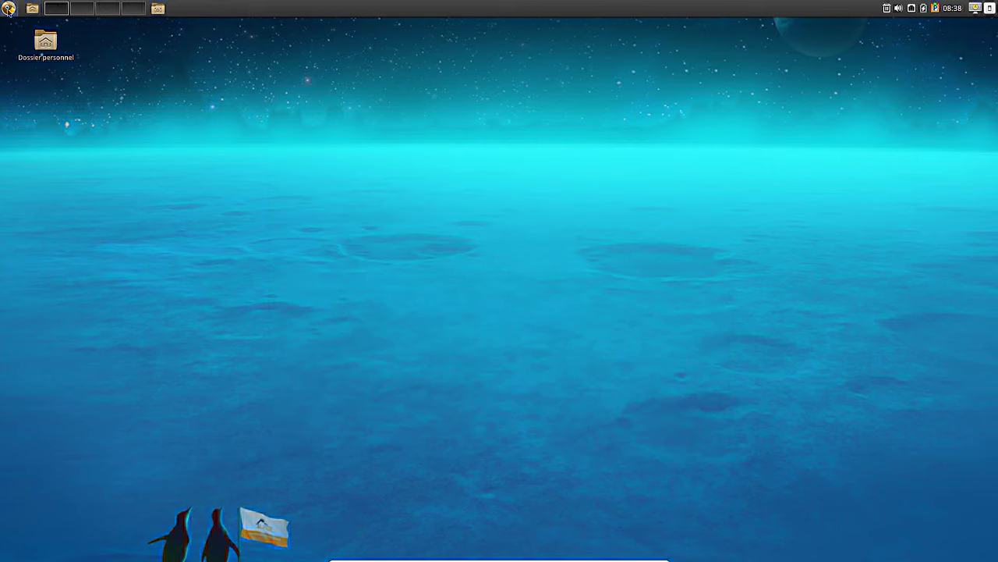
- Launch Archive Manager from Accessoires and show its About dialog with version 3.16.5
{"action": "left_click", "coordinate": [9, 9]}
{"action": "left_click", "coordinate": [116, 73]}
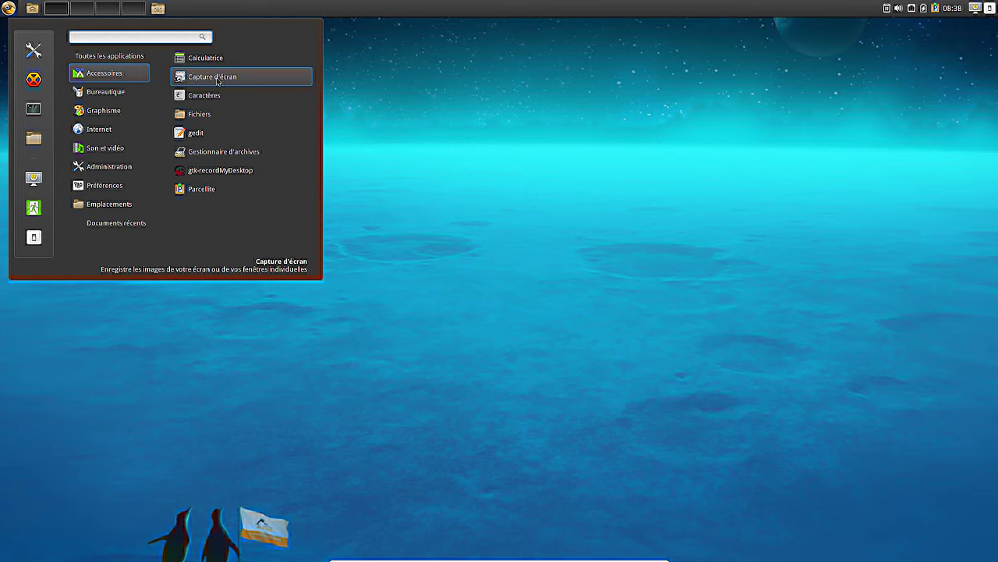
{"action": "left_click", "coordinate": [210, 152]}
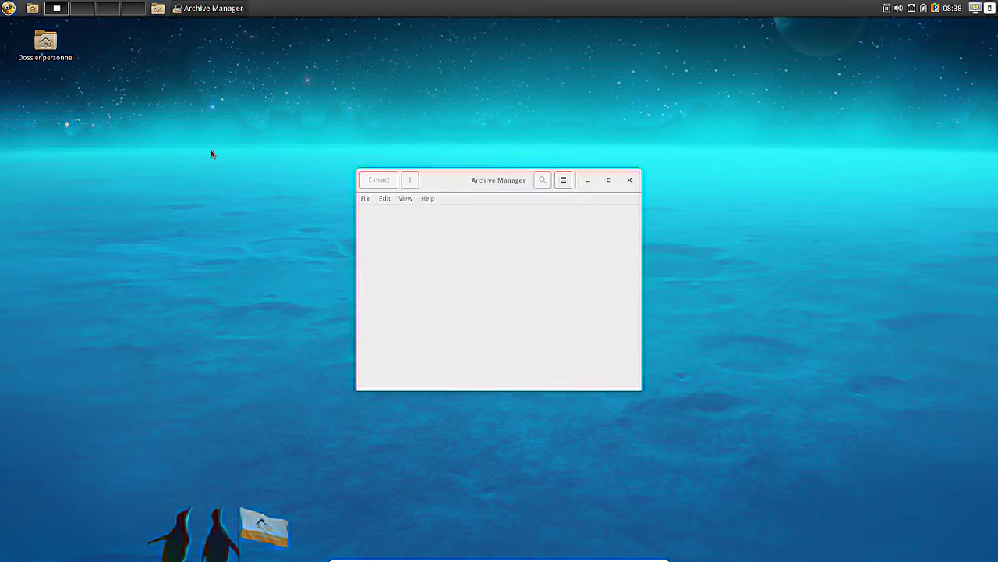
{"action": "left_click", "coordinate": [563, 180]}
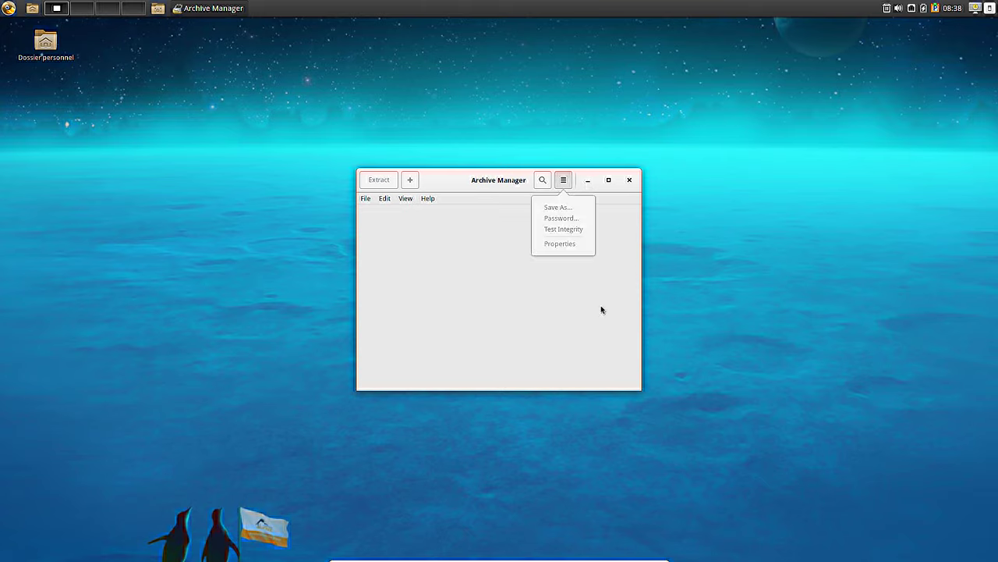
{"action": "left_click", "coordinate": [433, 188]}
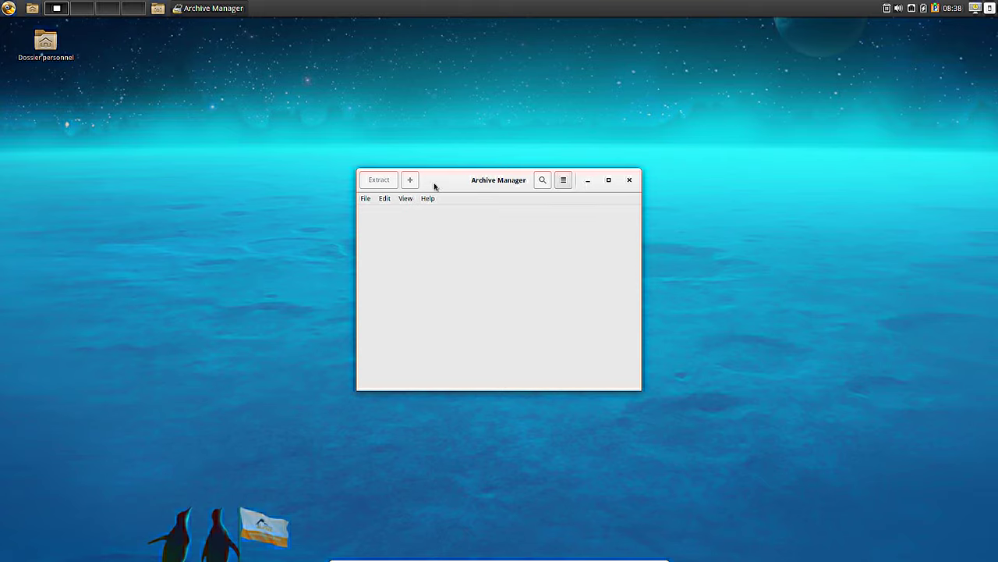
{"action": "left_click", "coordinate": [428, 198]}
{"action": "left_click", "coordinate": [432, 225]}
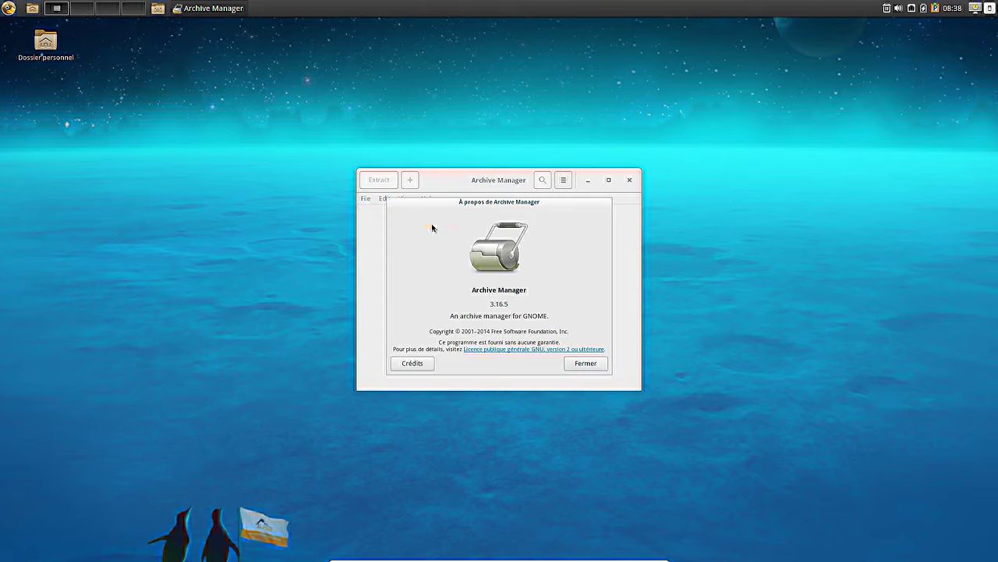
- Dismiss the About dialog, close Archive Manager, and reopen the applications menu
{"action": "left_click", "coordinate": [585, 363]}
{"action": "left_click", "coordinate": [366, 200]}
{"action": "left_click", "coordinate": [629, 181]}
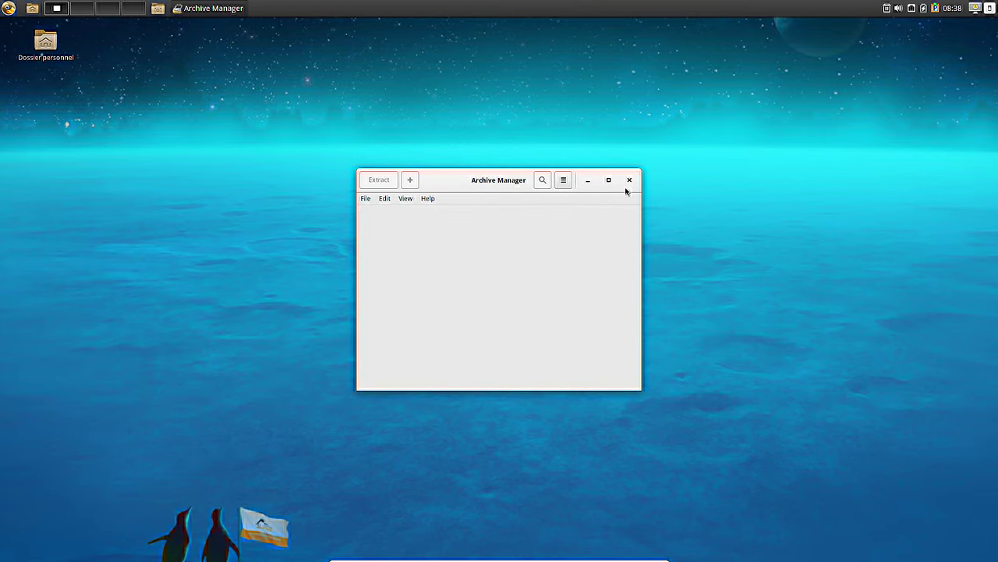
{"action": "left_click", "coordinate": [628, 179]}
{"action": "left_click", "coordinate": [8, 8]}
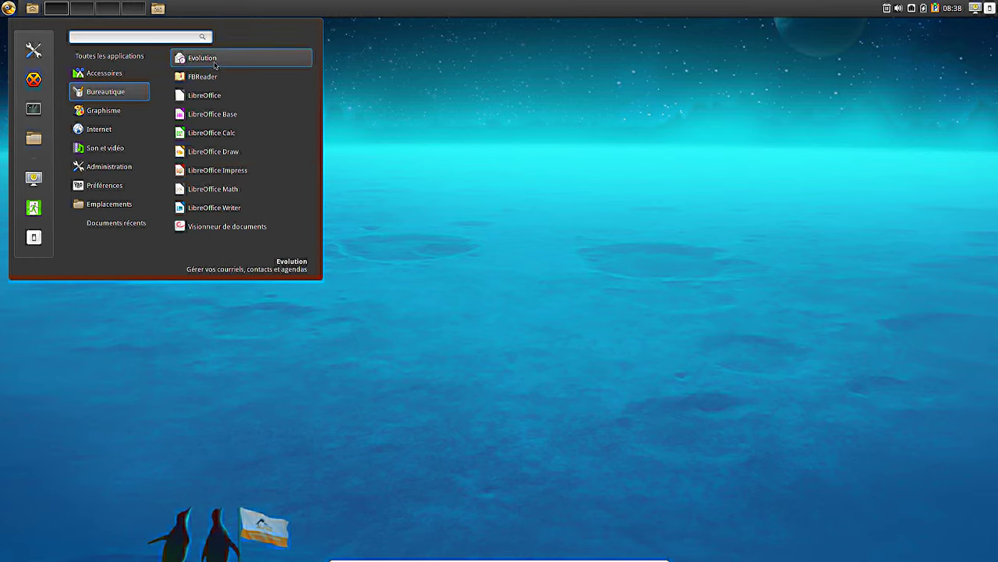
- Launch LibreOffice Impress, confirm version 5.1.2.2.0+ in About, then close Impress
{"action": "left_click", "coordinate": [215, 168]}
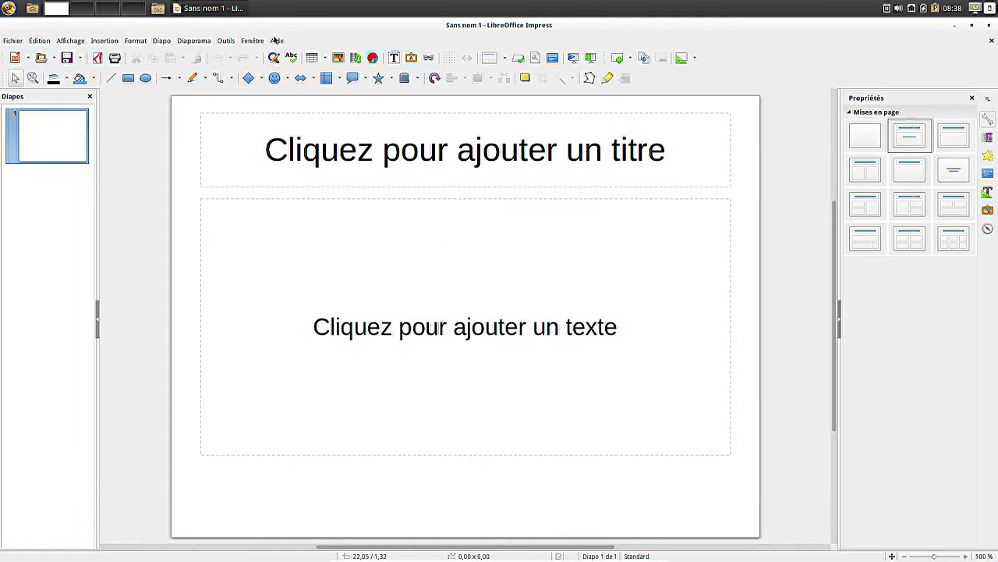
{"action": "left_click", "coordinate": [276, 41]}
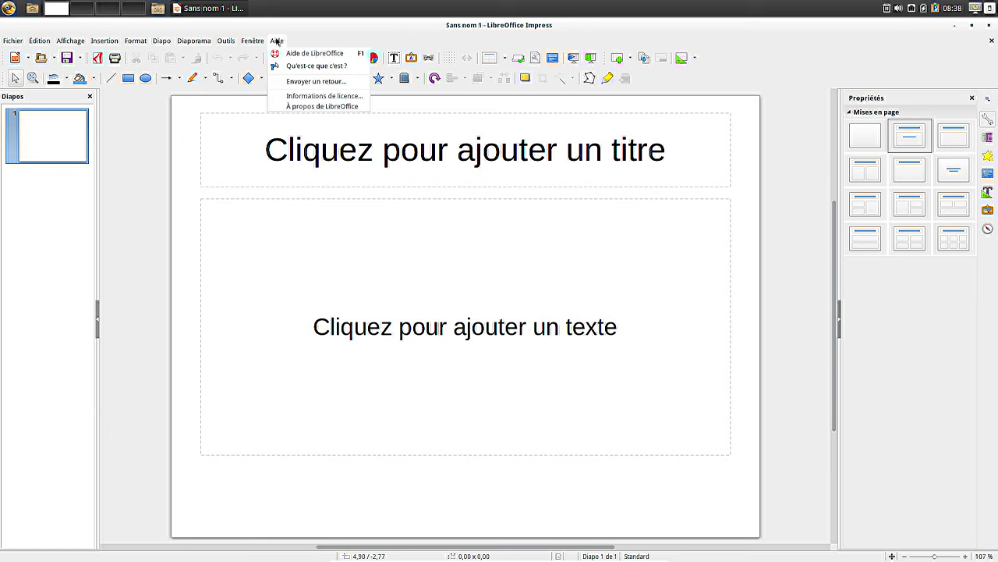
{"action": "left_click", "coordinate": [304, 106]}
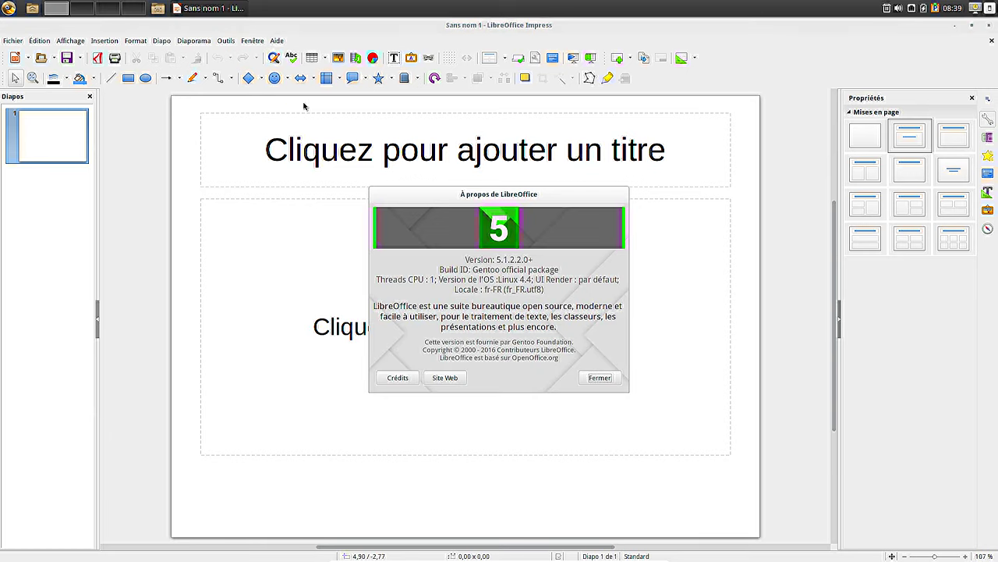
{"action": "left_click", "coordinate": [600, 378]}
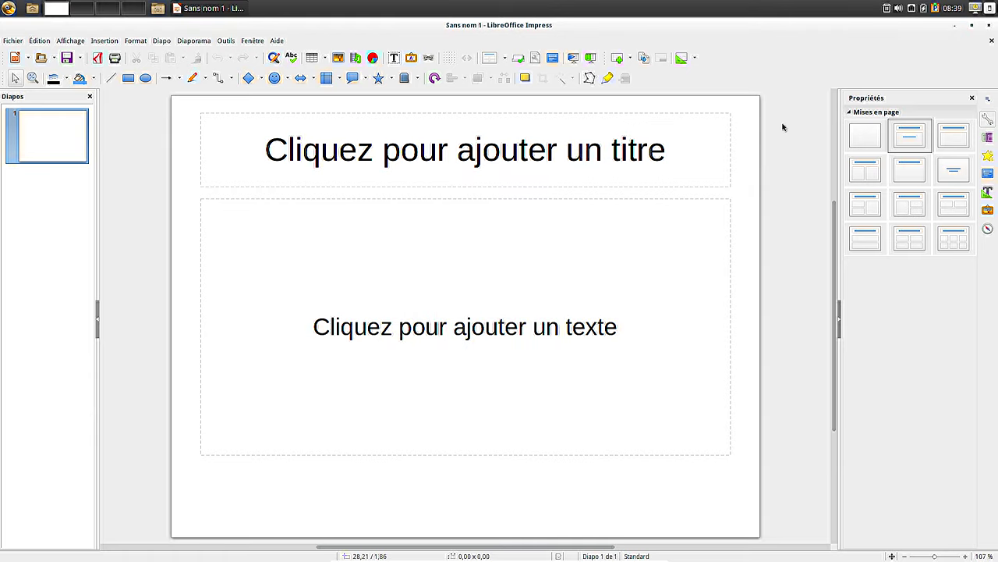
{"action": "left_click", "coordinate": [990, 24]}
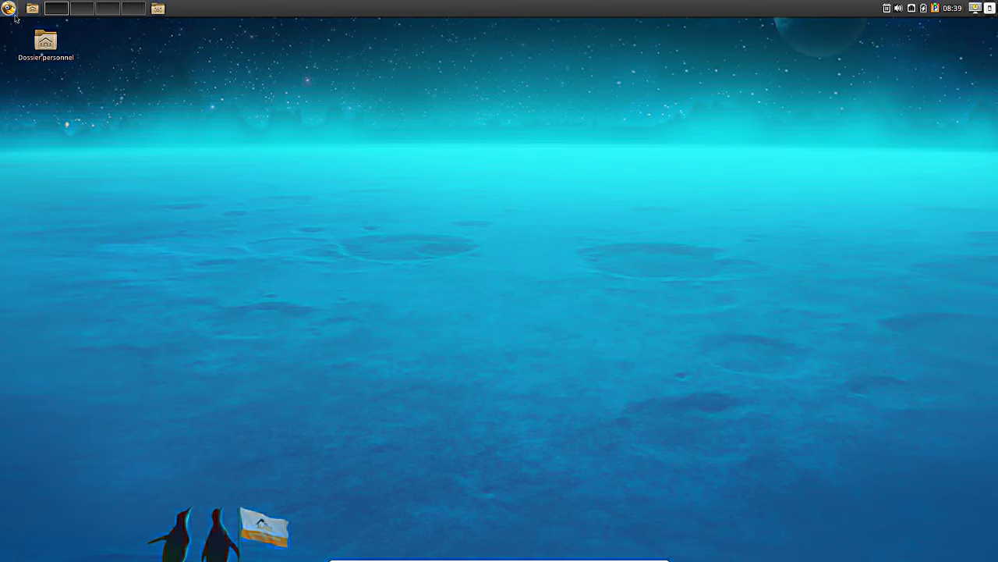
- Launch Visionneur d'images from Graphisme and look through its actions menu
{"action": "left_click", "coordinate": [9, 9]}
{"action": "left_click", "coordinate": [104, 110]}
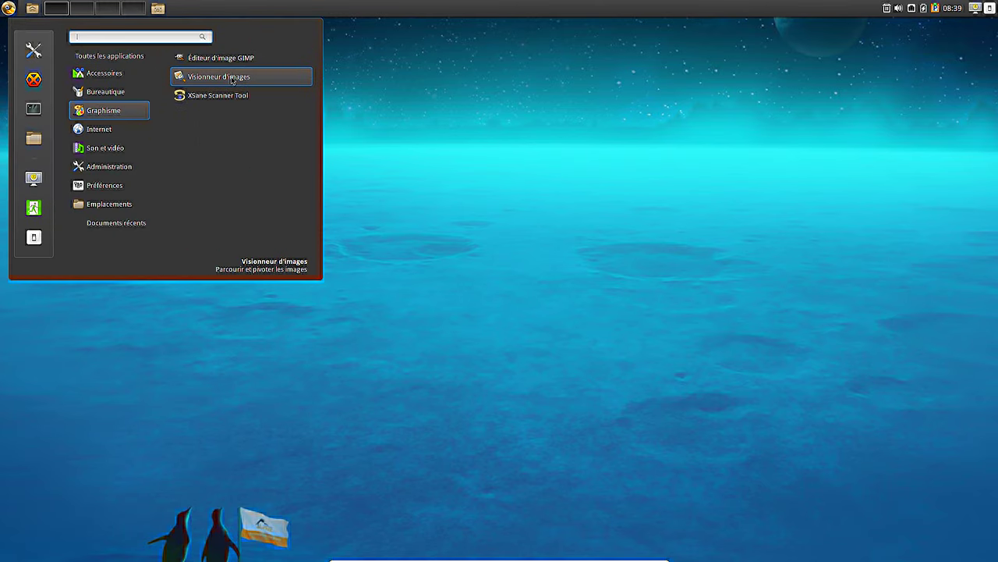
{"action": "left_click", "coordinate": [231, 79]}
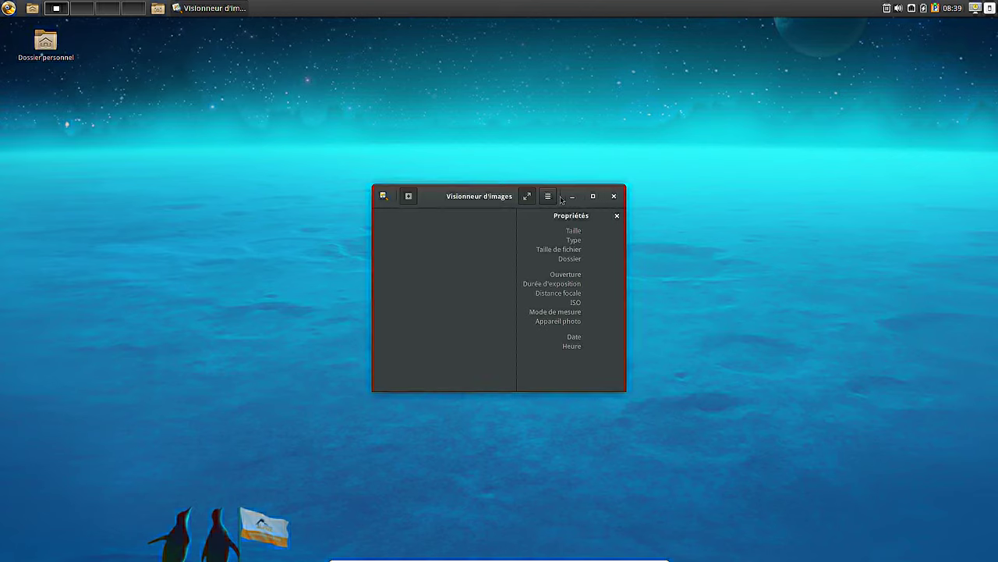
{"action": "left_click", "coordinate": [548, 196]}
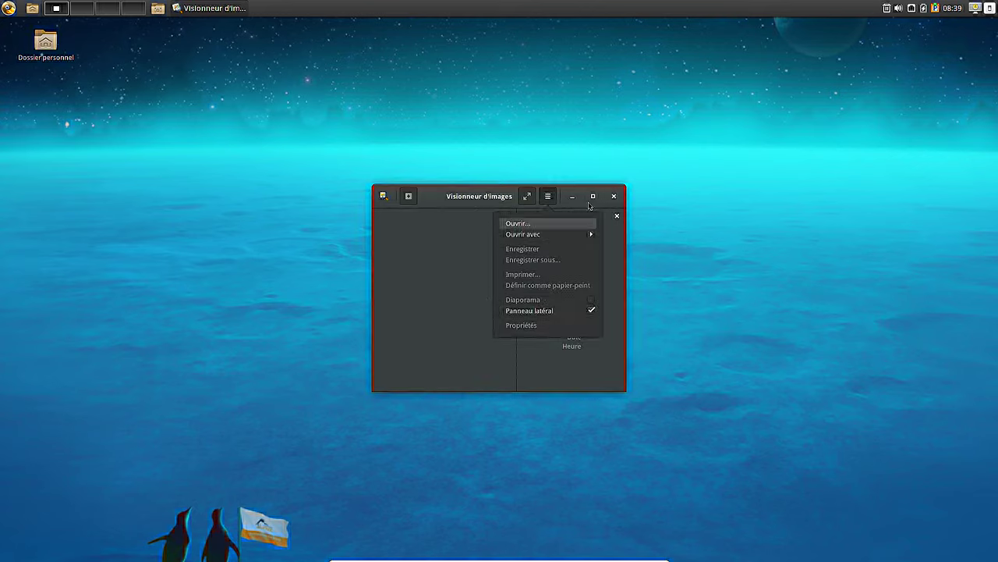
{"action": "left_click", "coordinate": [453, 197]}
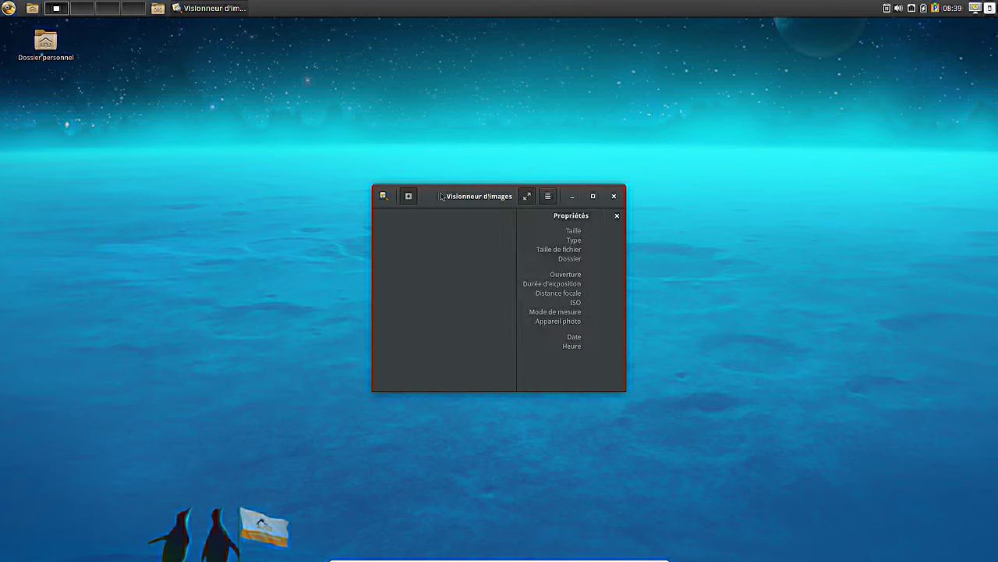
- Explore the image viewer's window options and actions menus
{"action": "right_click", "coordinate": [200, 8]}
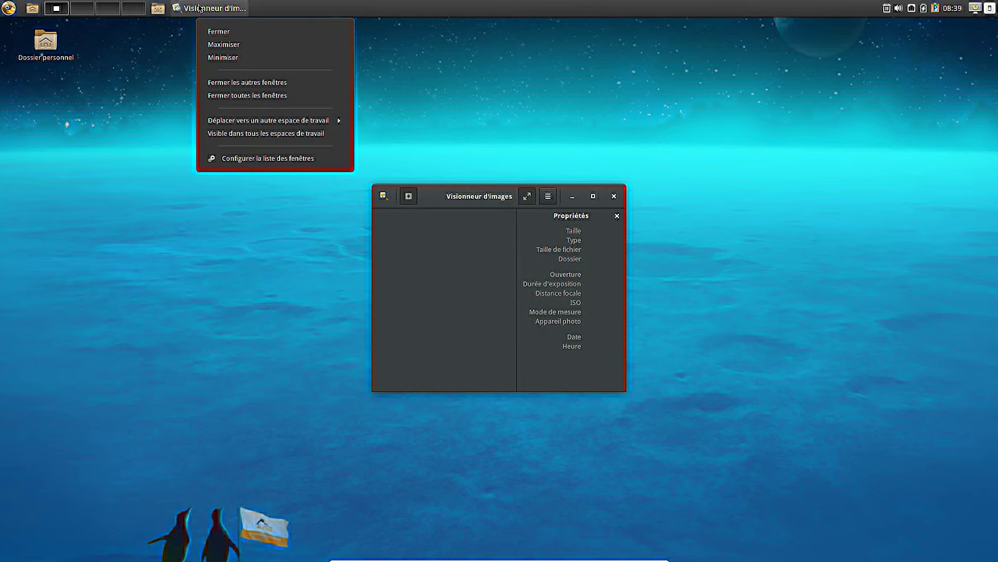
{"action": "left_click", "coordinate": [483, 198]}
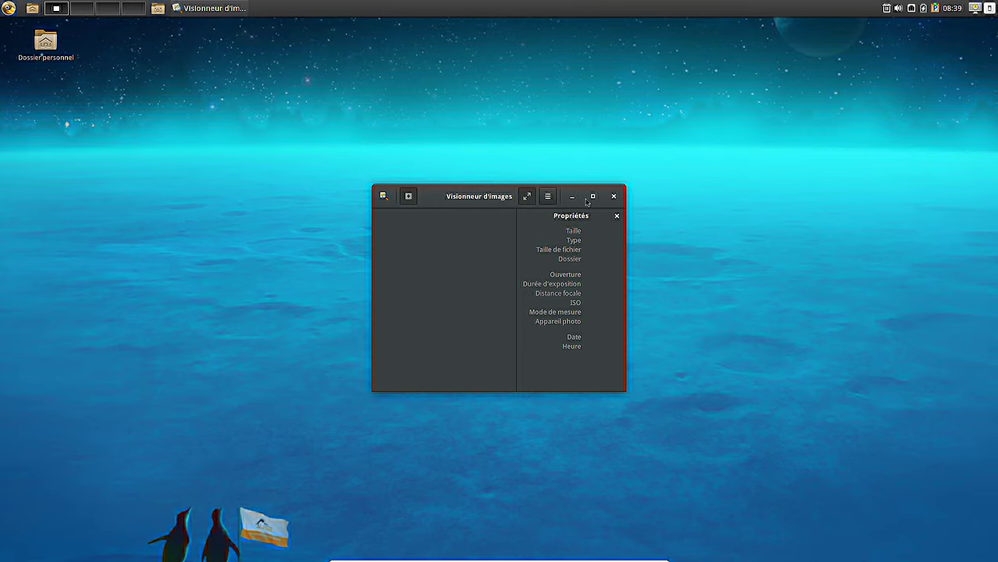
{"action": "left_click", "coordinate": [548, 196]}
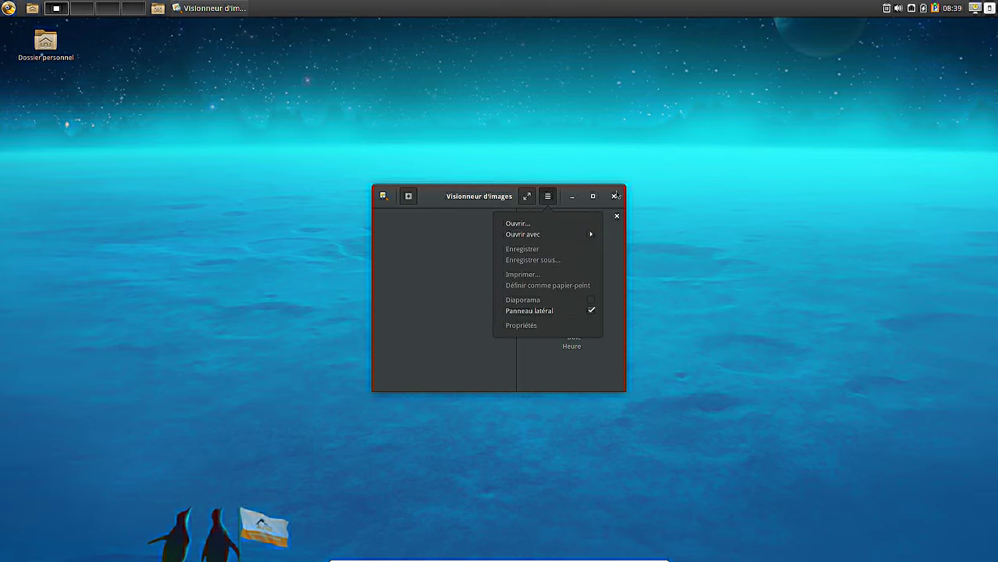
{"action": "left_click", "coordinate": [384, 198]}
{"action": "left_click", "coordinate": [384, 196]}
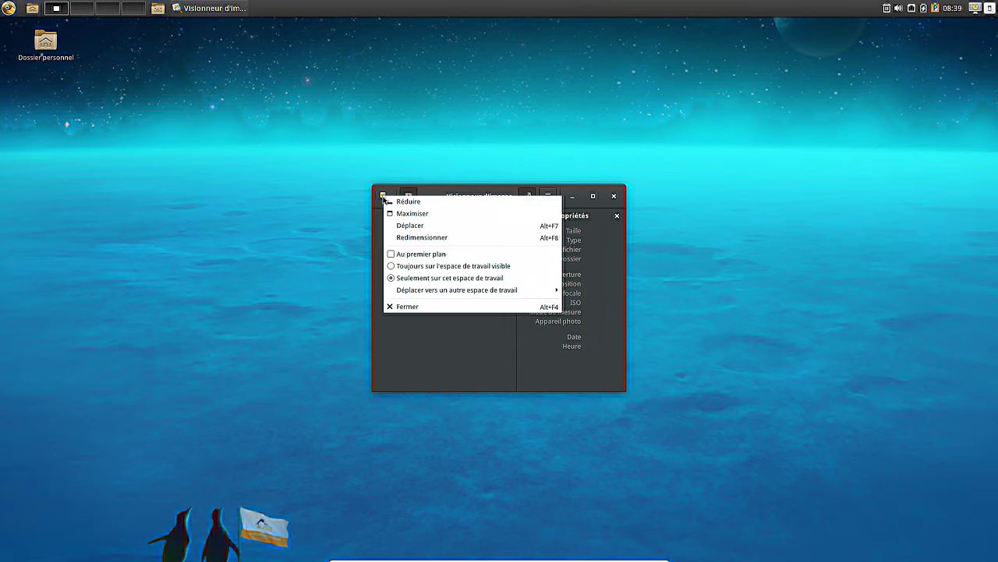
{"action": "left_click", "coordinate": [382, 196]}
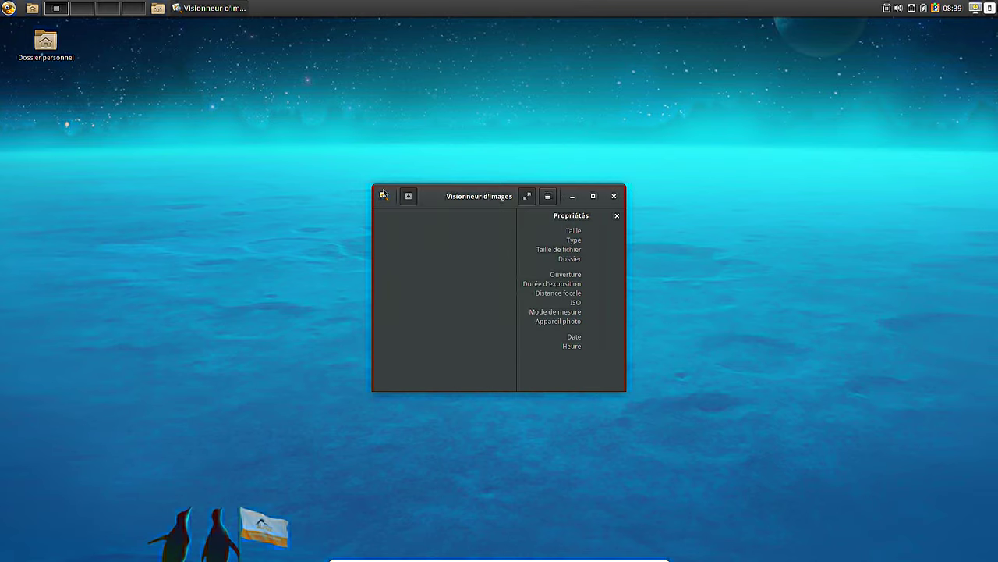
- Show the image viewer's About dialog with version 3.18.2, then dismiss it
{"action": "left_click", "coordinate": [383, 198]}
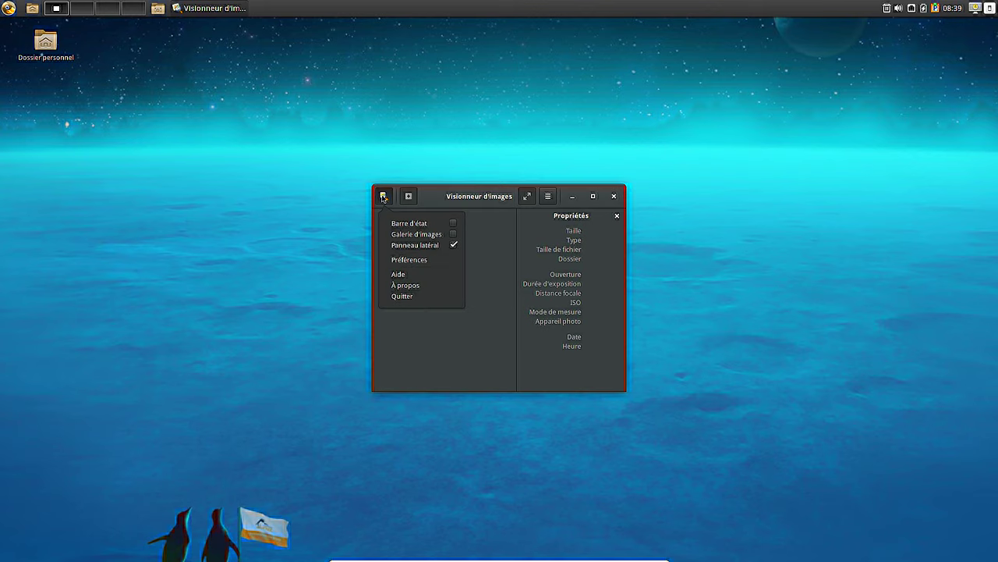
{"action": "left_click", "coordinate": [394, 285]}
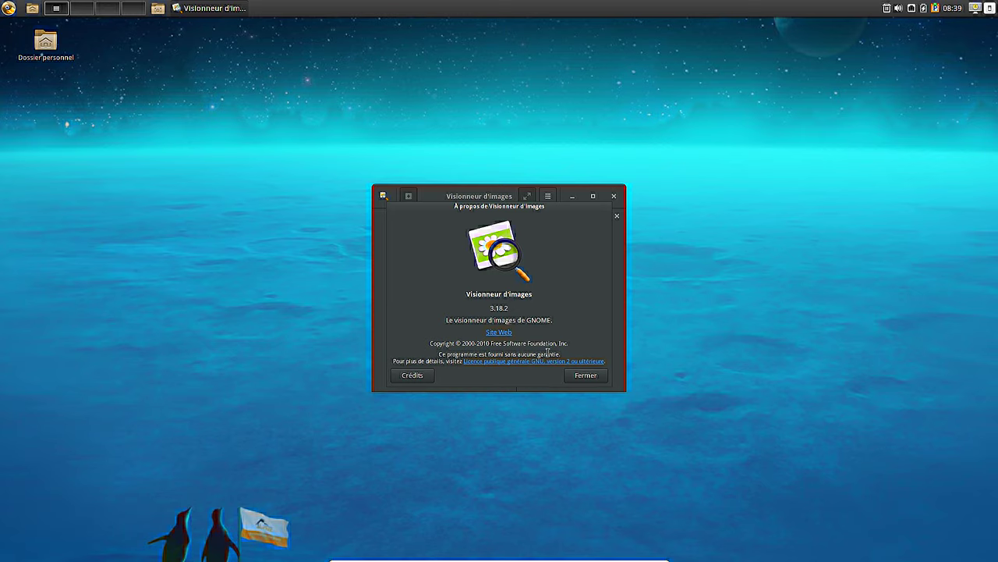
{"action": "left_click", "coordinate": [586, 376]}
- Close the image viewer and launch GIMP from the applications menu
{"action": "left_click", "coordinate": [613, 196]}
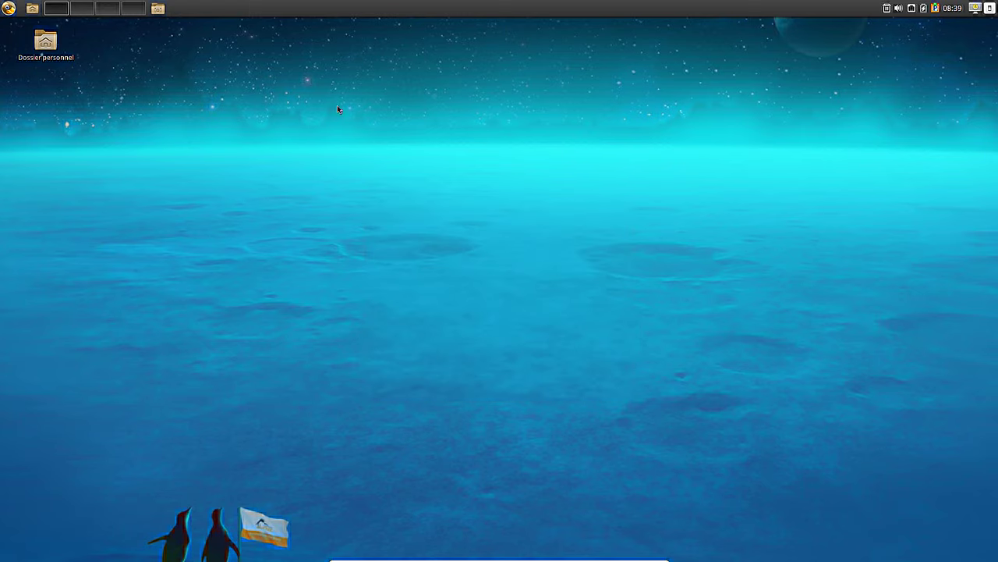
{"action": "left_click", "coordinate": [8, 8]}
{"action": "left_click", "coordinate": [106, 92]}
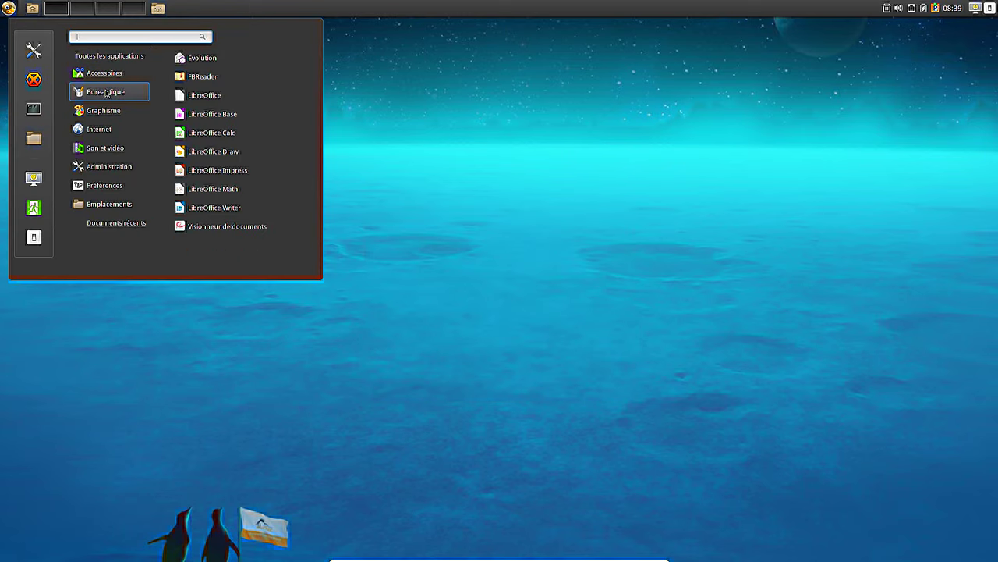
{"action": "mouse_move", "coordinate": [105, 110]}
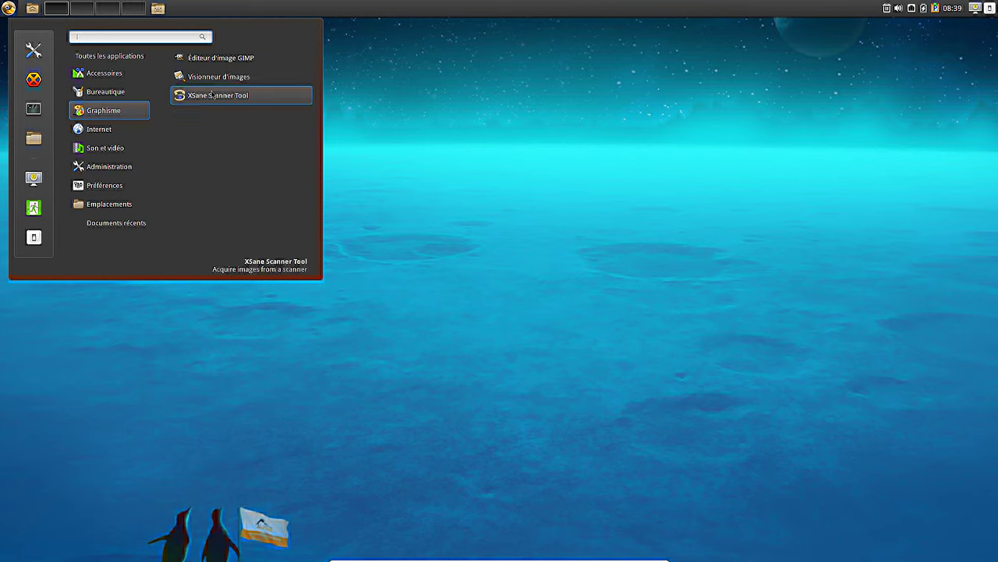
{"action": "left_click", "coordinate": [223, 61]}
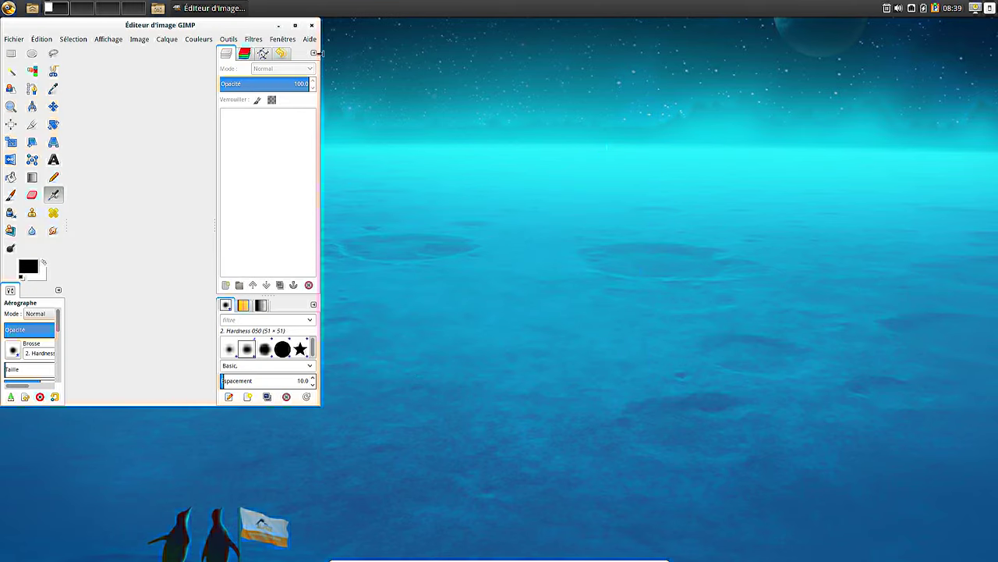
- Maximize GIMP and check its About dialog showing version 2.8.16
{"action": "left_click", "coordinate": [295, 25]}
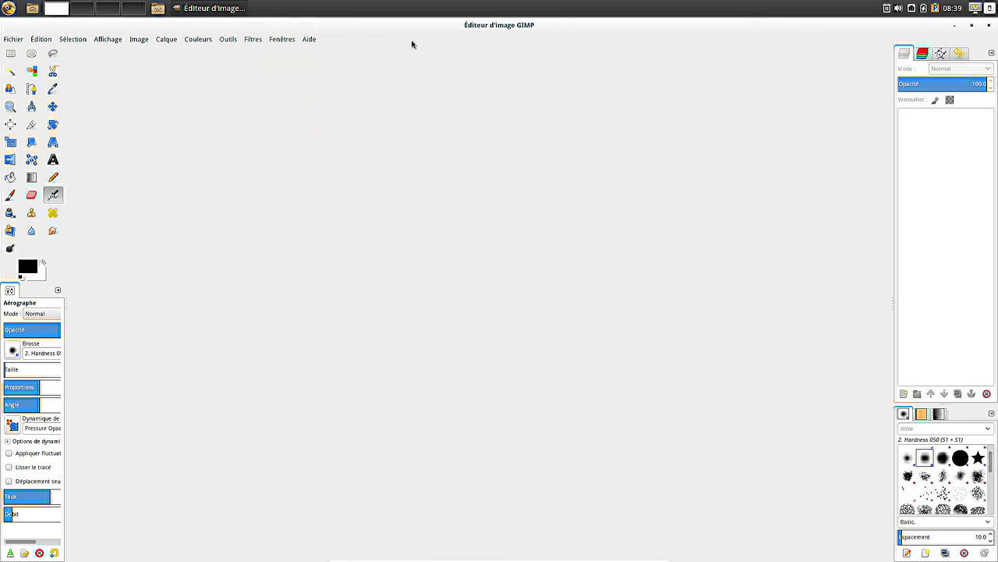
{"action": "left_click", "coordinate": [309, 39]}
{"action": "left_click", "coordinate": [322, 83]}
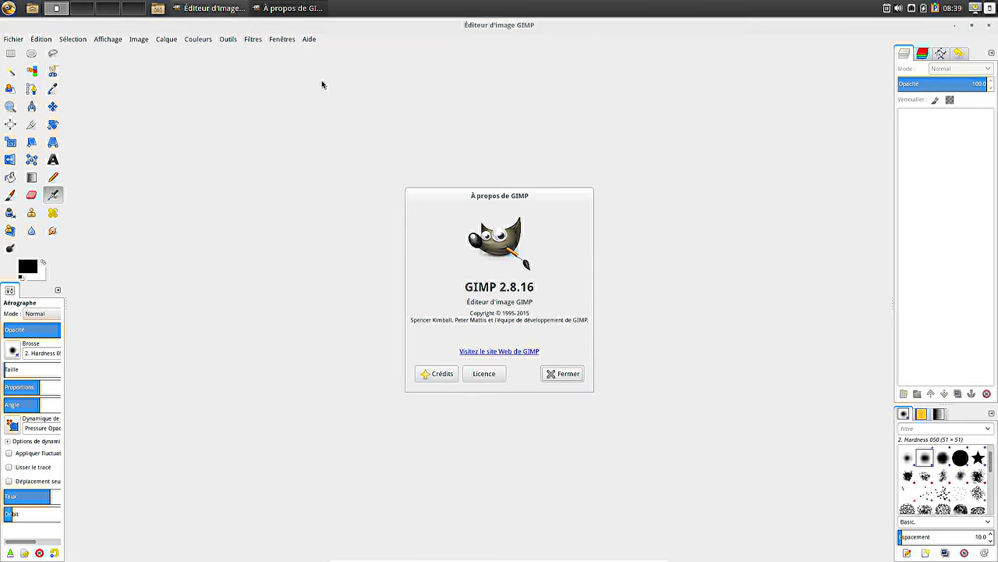
{"action": "left_click", "coordinate": [551, 374]}
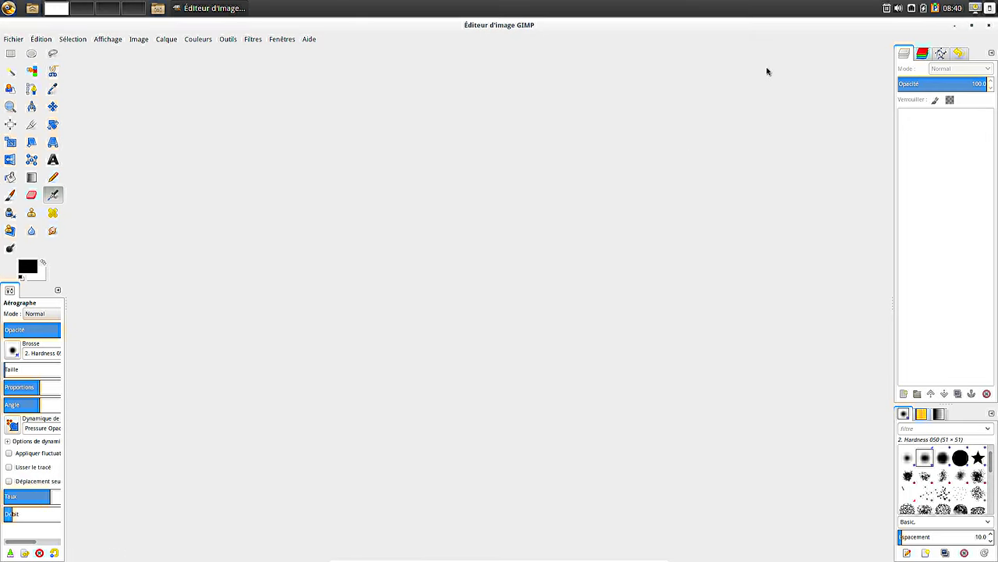
- Restore, recentre and widen the GIMP window, then quit GIMP
{"action": "double_click", "coordinate": [762, 29]}
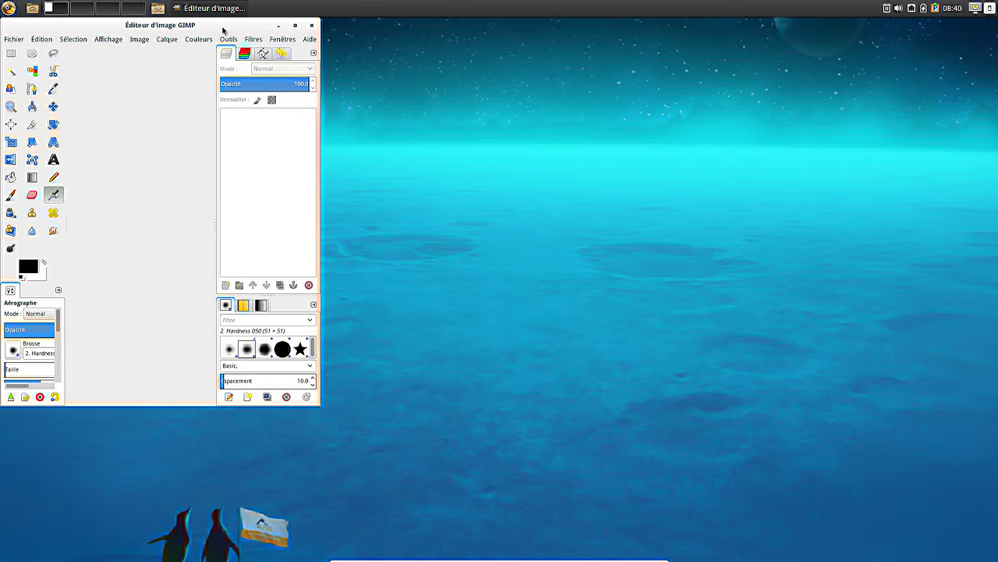
{"action": "left_click_drag", "start_coordinate": [225, 30], "coordinate": [480, 58]}
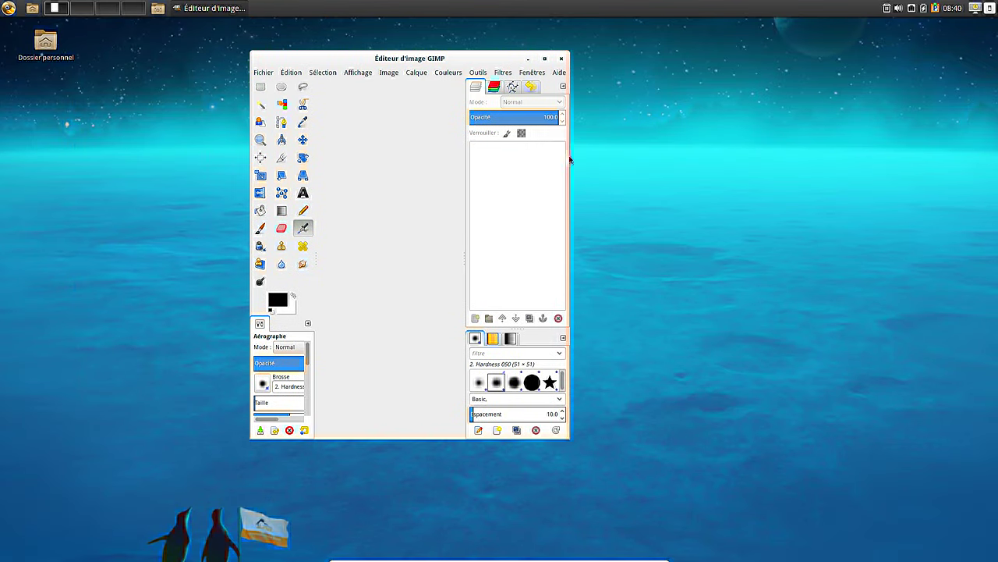
{"action": "left_click_drag", "start_coordinate": [570, 159], "coordinate": [802, 159]}
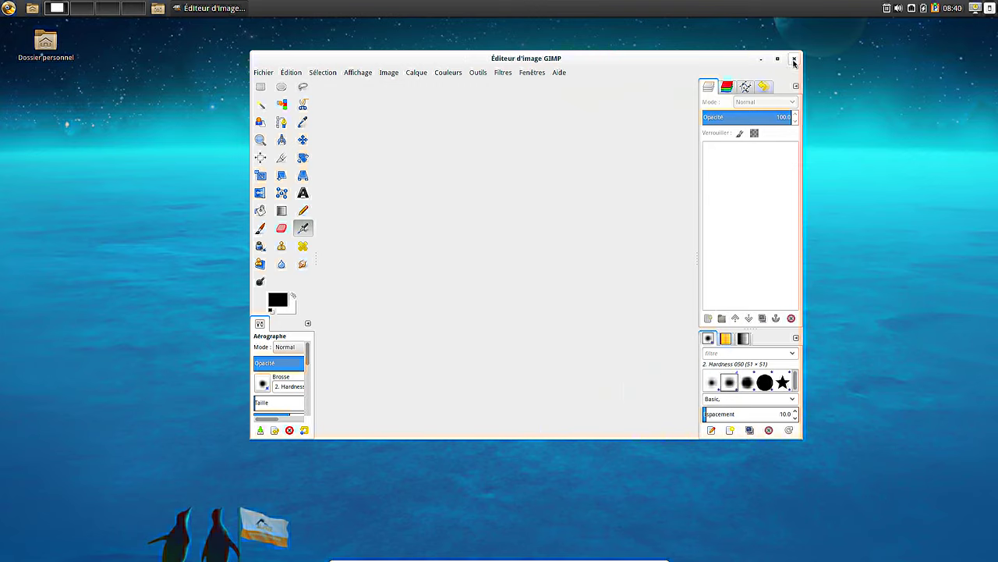
{"action": "left_click", "coordinate": [540, 74]}
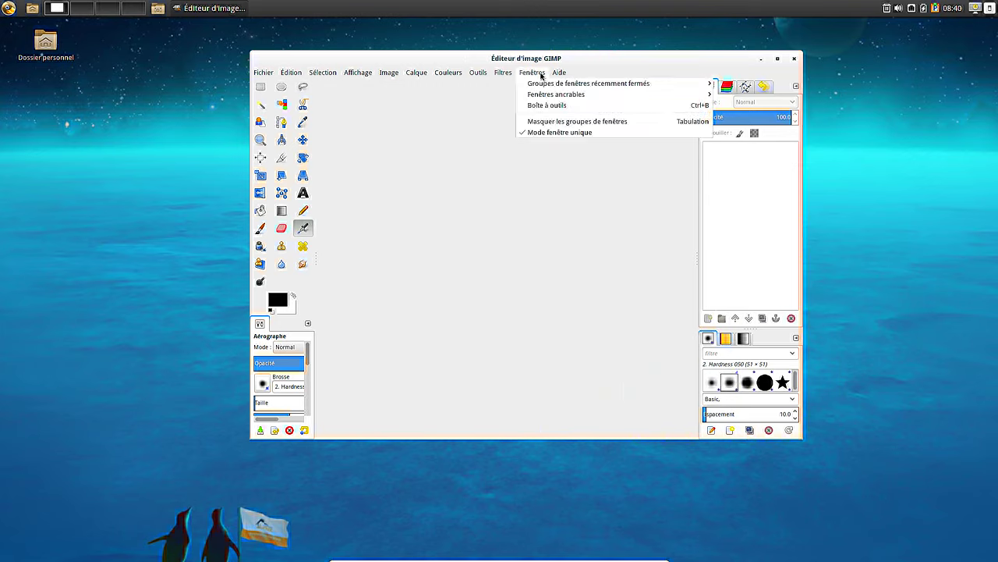
{"action": "left_click", "coordinate": [795, 61]}
{"action": "left_click", "coordinate": [795, 60]}
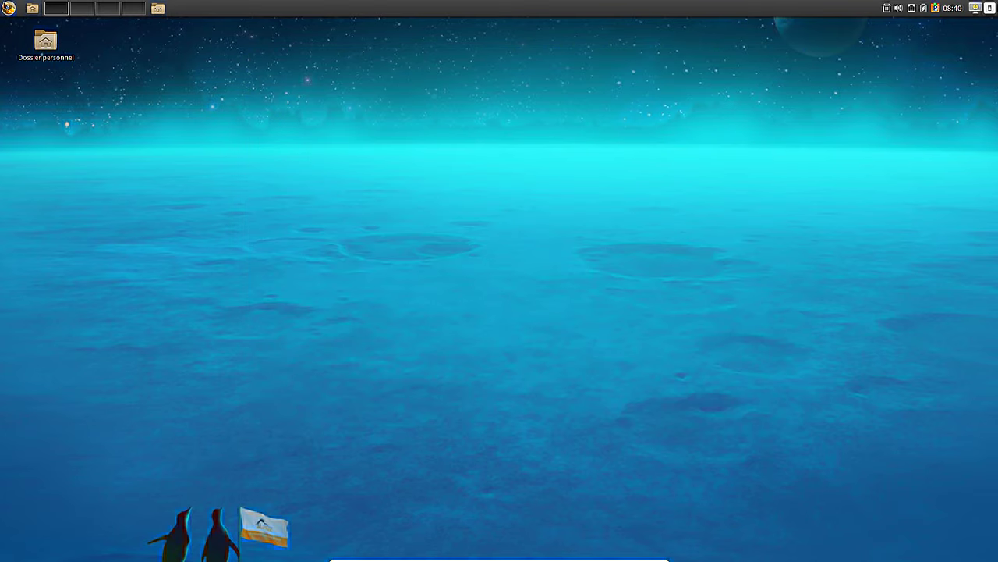
- Launch Web from Internet, confirm version 3.18.7 on WebKit 2.10.9, then close it
{"action": "left_click", "coordinate": [9, 8]}
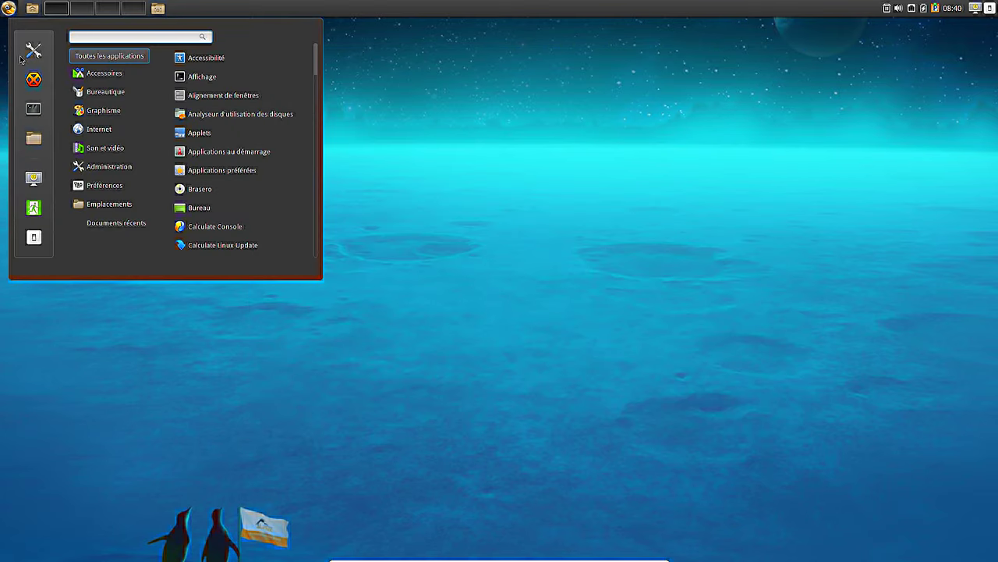
{"action": "mouse_move", "coordinate": [100, 132]}
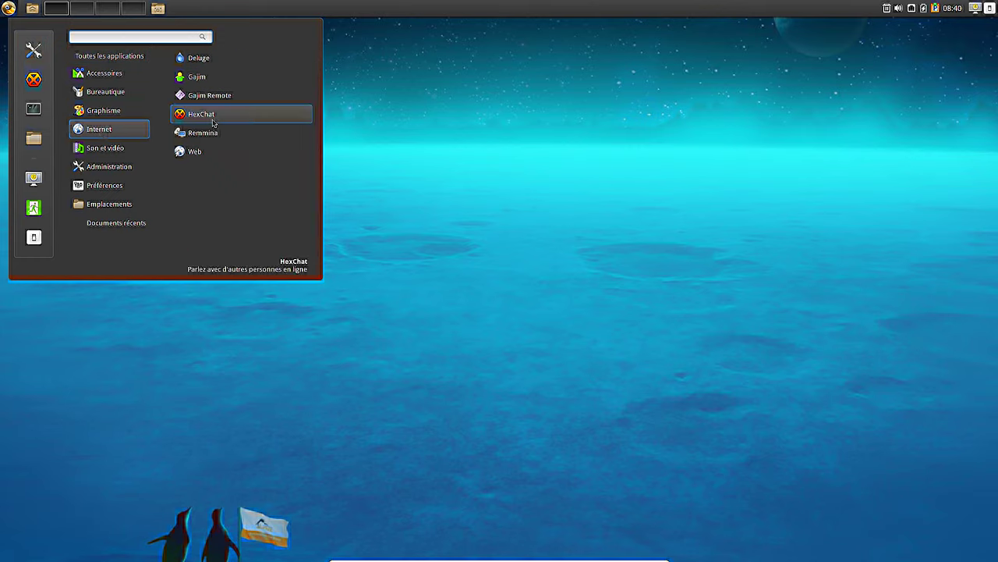
{"action": "left_click", "coordinate": [204, 158]}
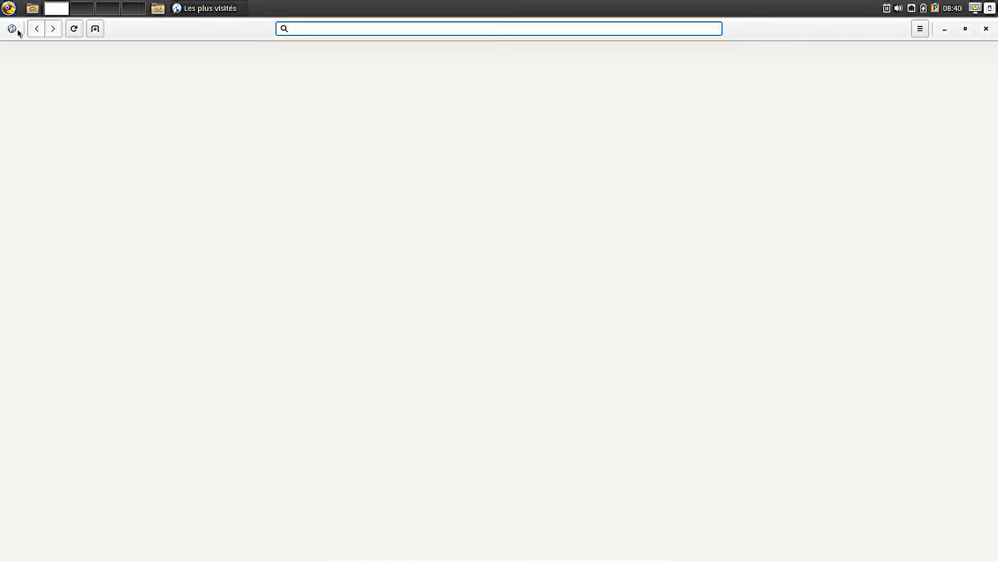
{"action": "left_click", "coordinate": [13, 29]}
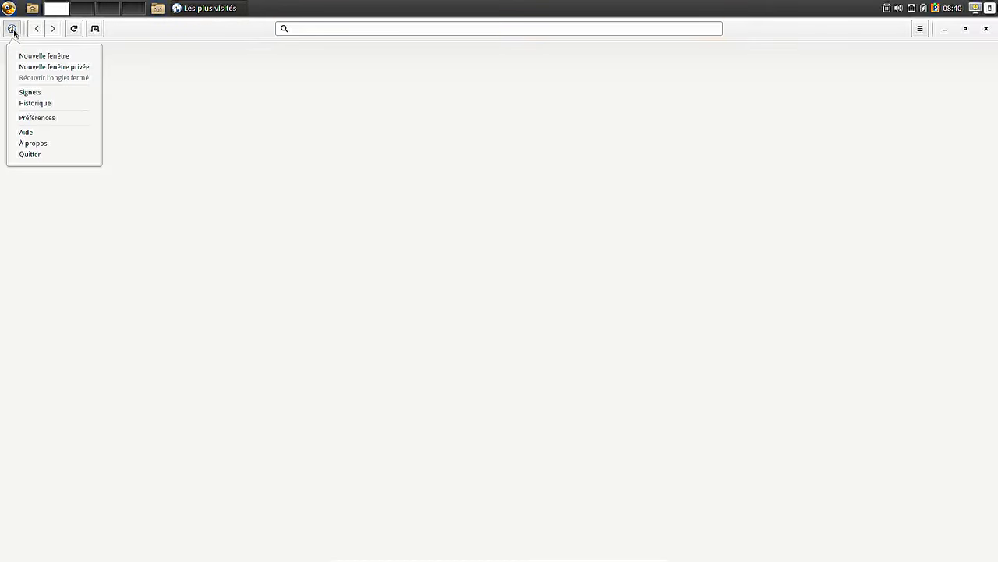
{"action": "left_click", "coordinate": [50, 145]}
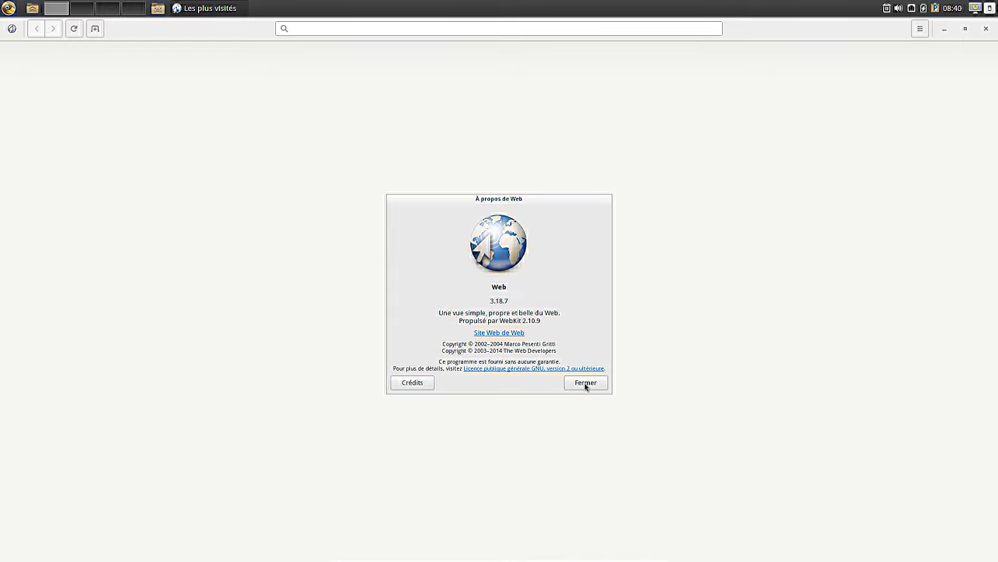
{"action": "left_click", "coordinate": [586, 383]}
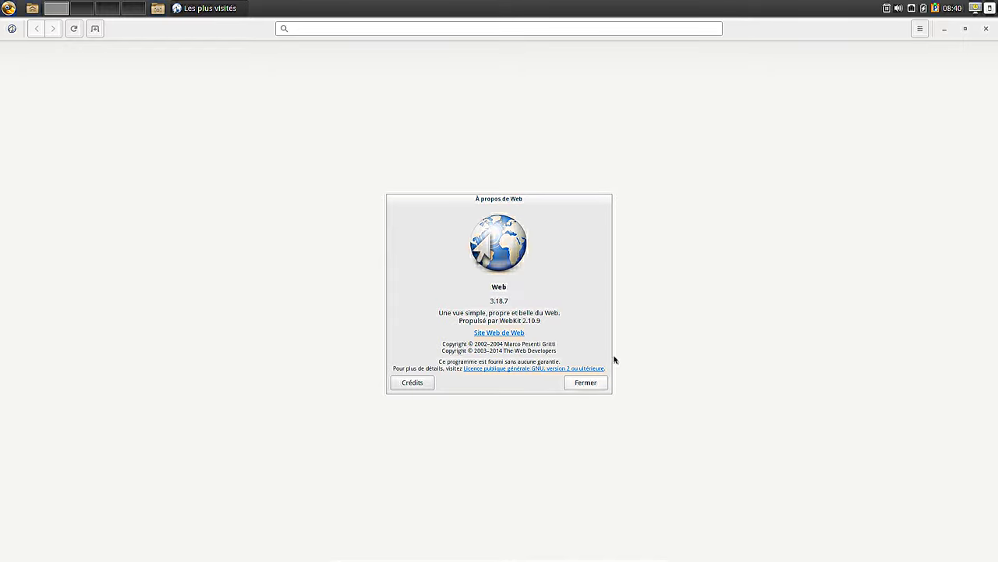
{"action": "left_click", "coordinate": [987, 29]}
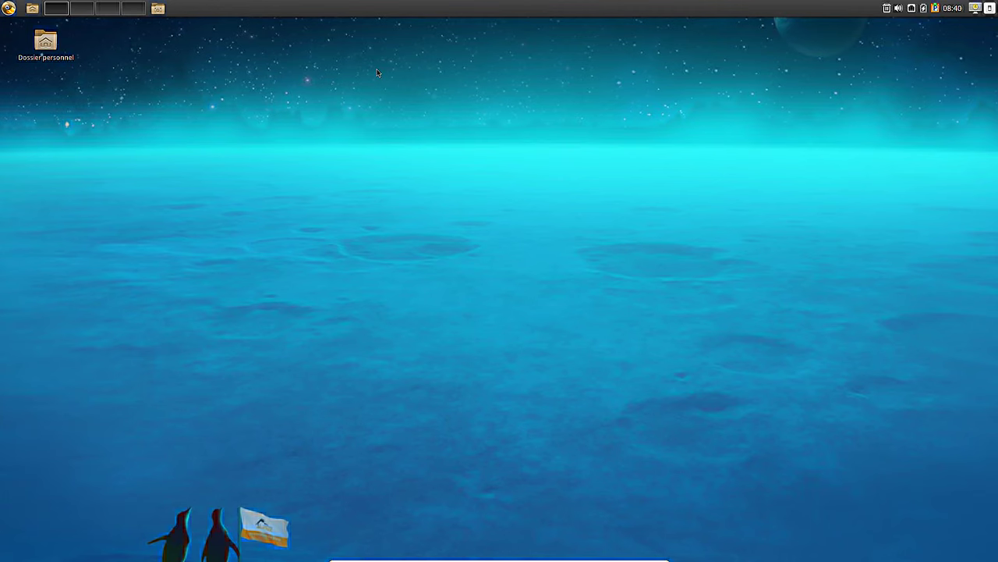
- Show the applications menu's Son et vidéo category listing Brasero, Rhythmbox and SMPlayer
{"action": "left_click", "coordinate": [9, 7]}
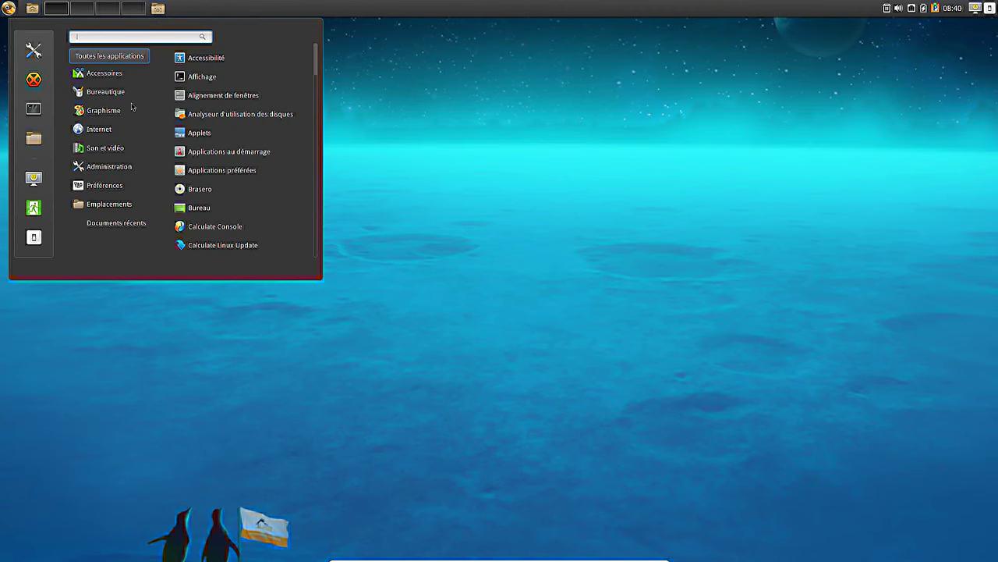
{"action": "mouse_move", "coordinate": [127, 132]}
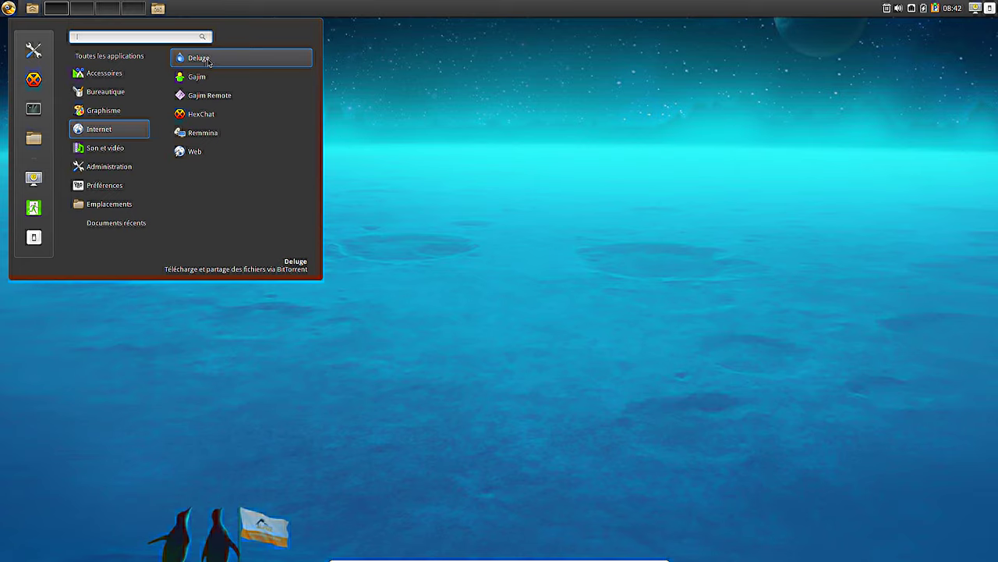
{"action": "mouse_move", "coordinate": [102, 151]}
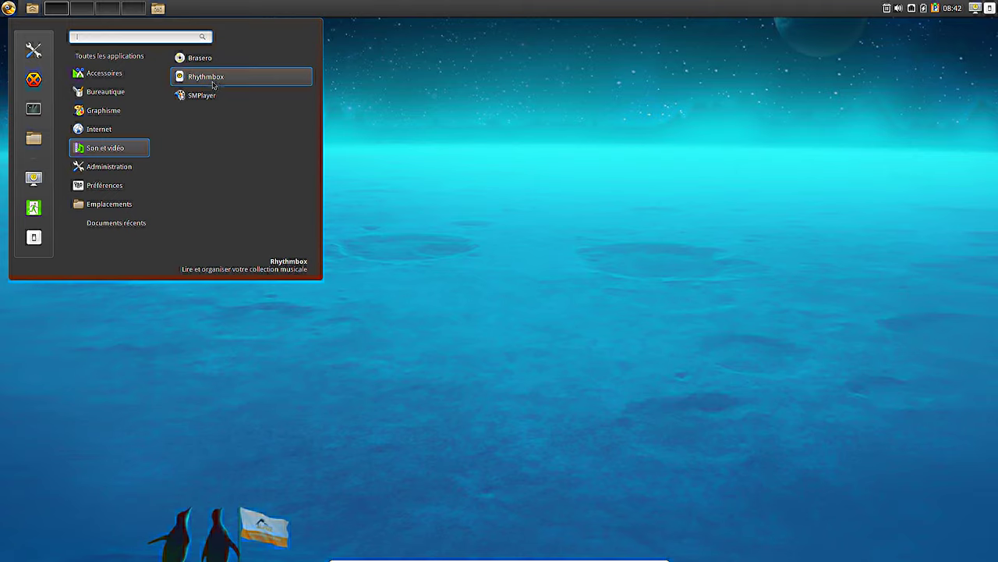
- Launch Rhythmbox, centre its window, and confirm version 3.3.1 in its About dialog
{"action": "left_click", "coordinate": [213, 79]}
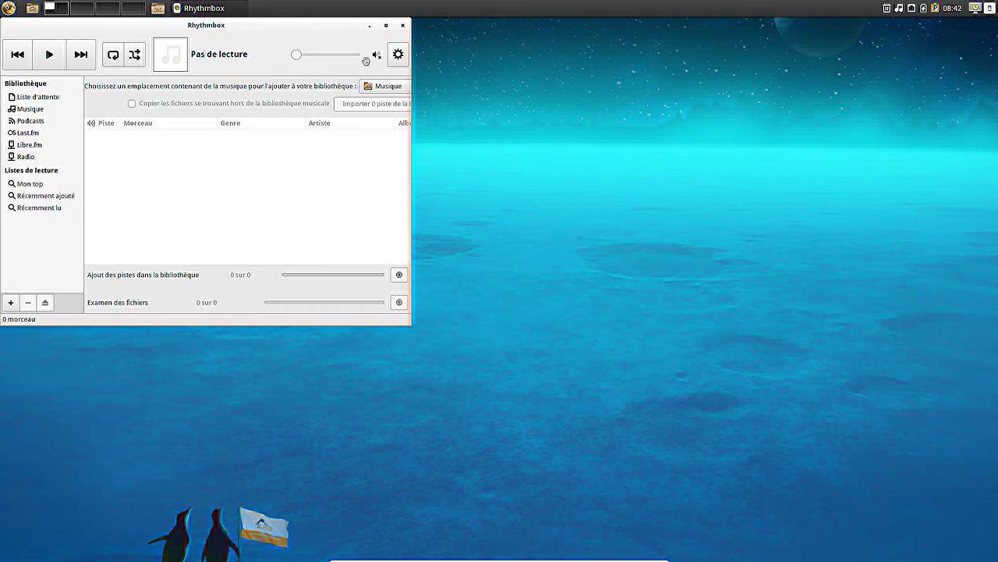
{"action": "left_click_drag", "start_coordinate": [223, 29], "coordinate": [452, 78]}
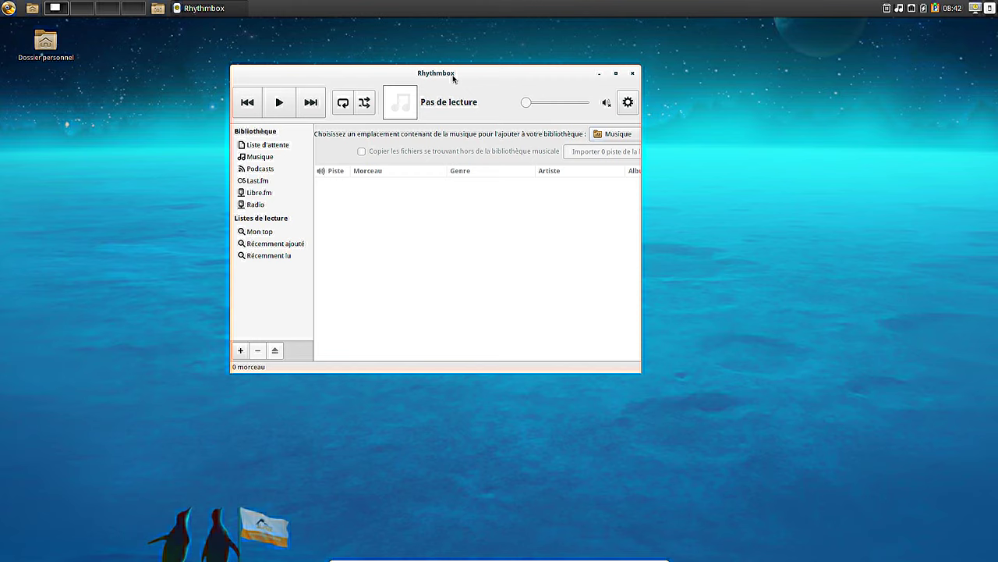
{"action": "left_click", "coordinate": [630, 102]}
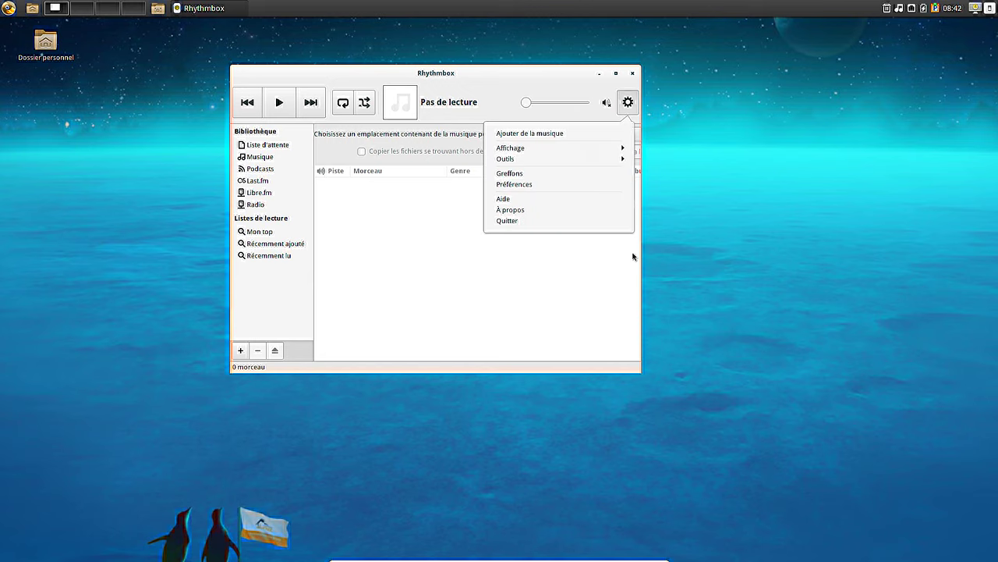
{"action": "left_click", "coordinate": [516, 211]}
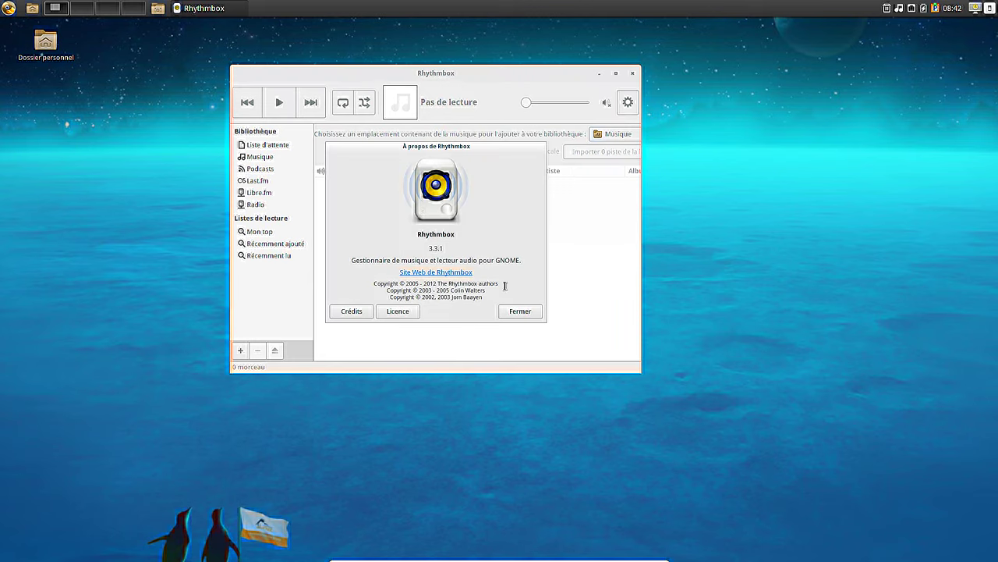
{"action": "left_click", "coordinate": [520, 311]}
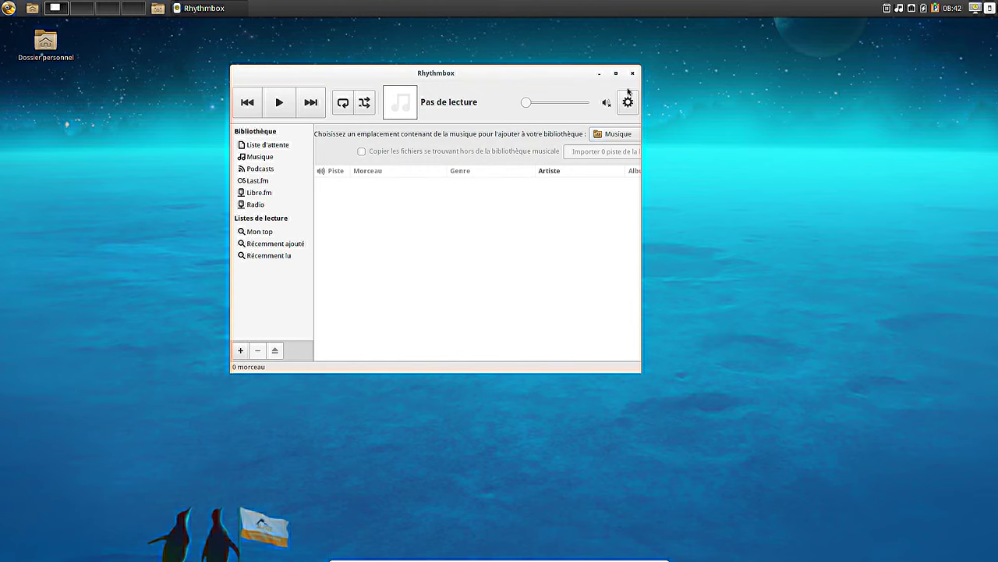
- Close Rhythmbox and launch SMPlayer from the Son et vidéo menu category
{"action": "left_click", "coordinate": [633, 73]}
{"action": "left_click", "coordinate": [9, 9]}
{"action": "mouse_move", "coordinate": [100, 130]}
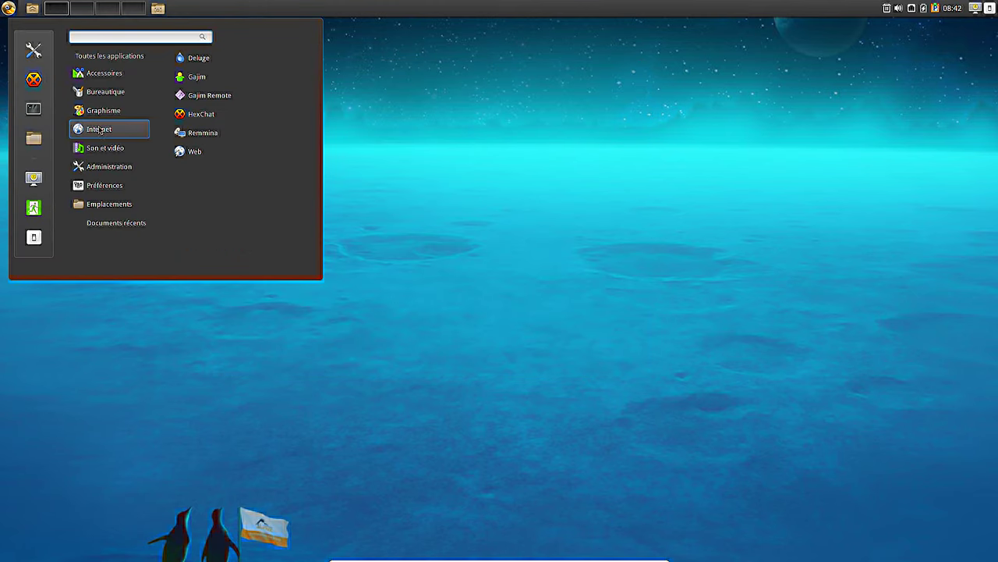
{"action": "mouse_move", "coordinate": [99, 153]}
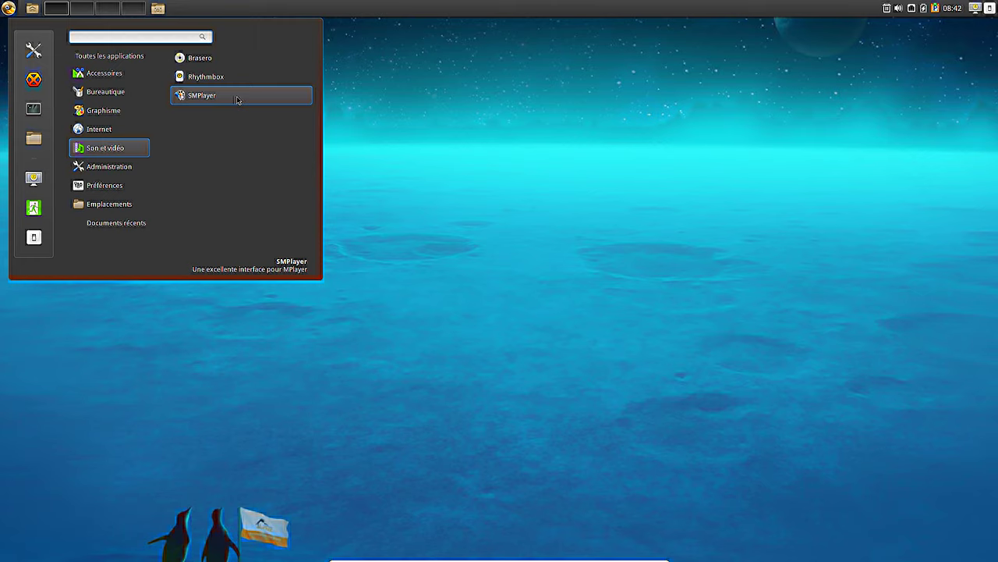
{"action": "left_click", "coordinate": [237, 97]}
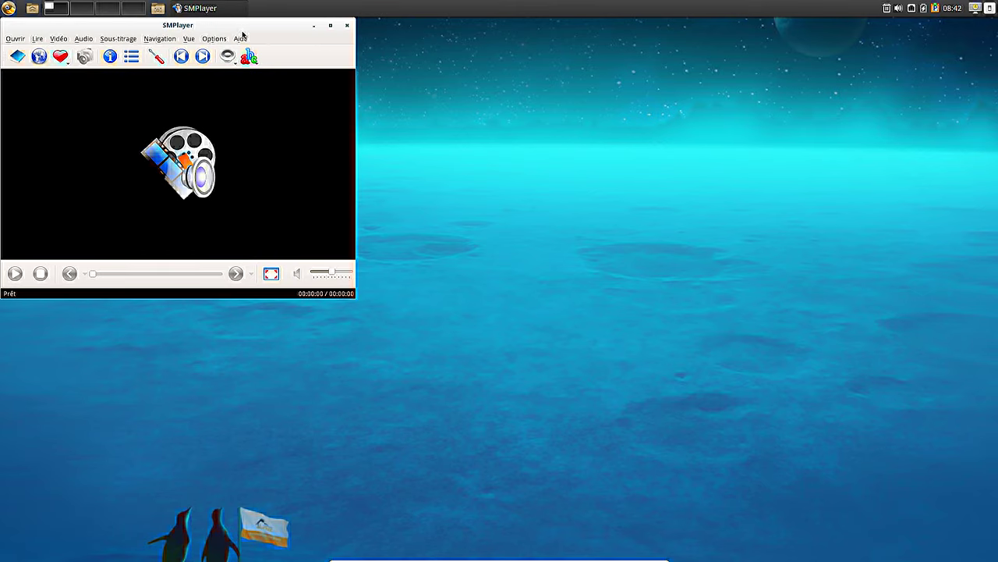
- Confirm SMPlayer version 16.6.0 in Aide > À propos, then close SMPlayer
{"action": "left_click", "coordinate": [458, 89]}
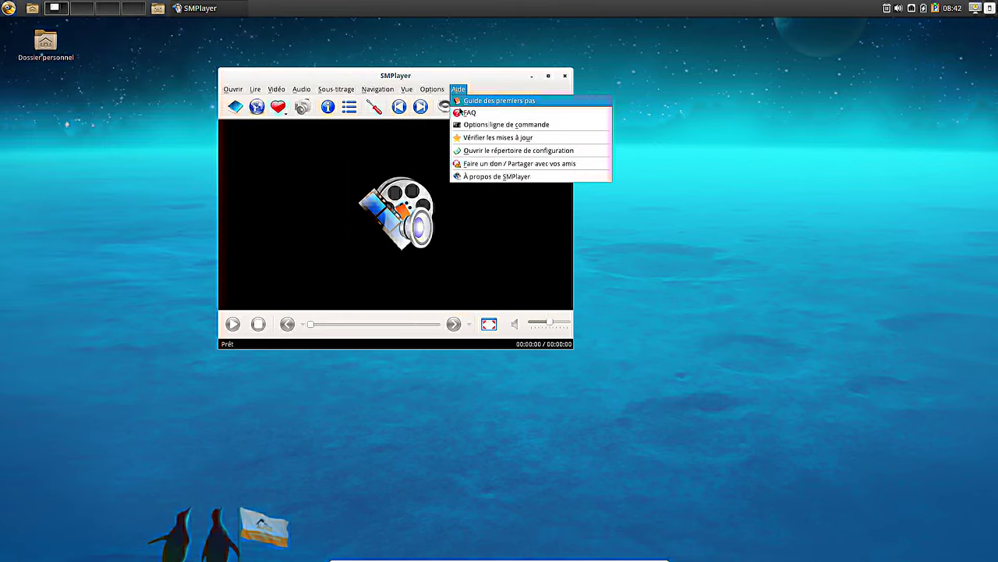
{"action": "left_click", "coordinate": [471, 177]}
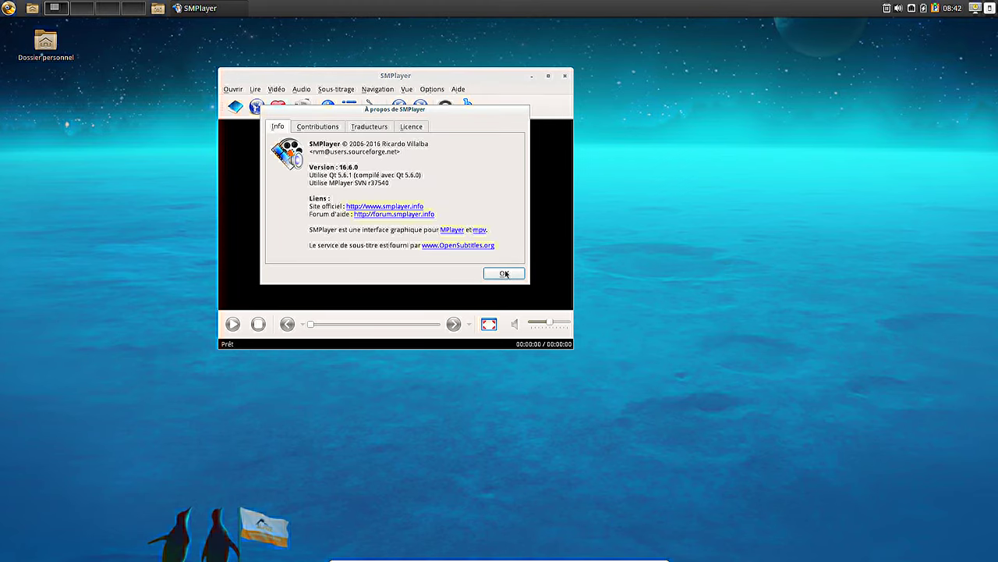
{"action": "left_click", "coordinate": [506, 274]}
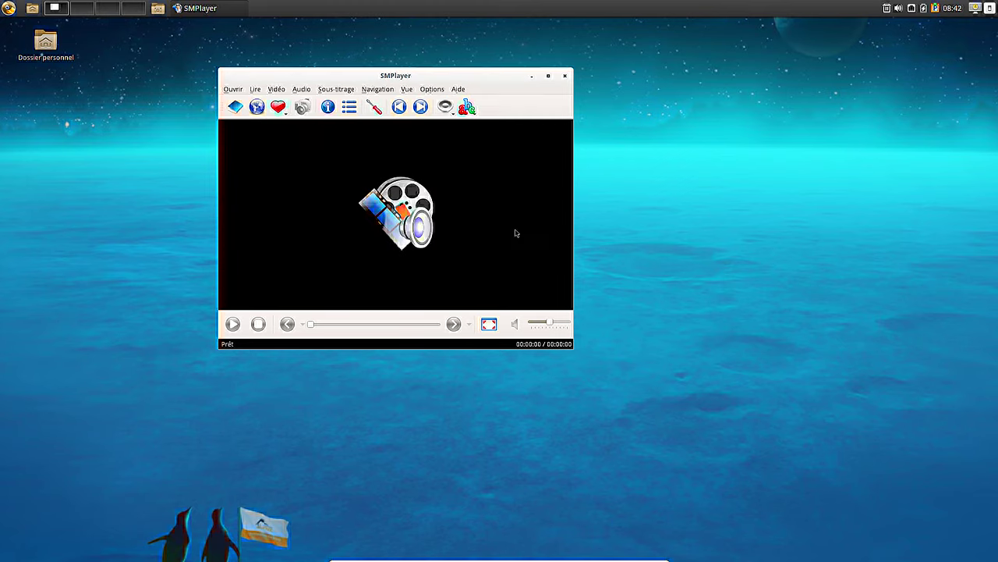
{"action": "left_click", "coordinate": [564, 77]}
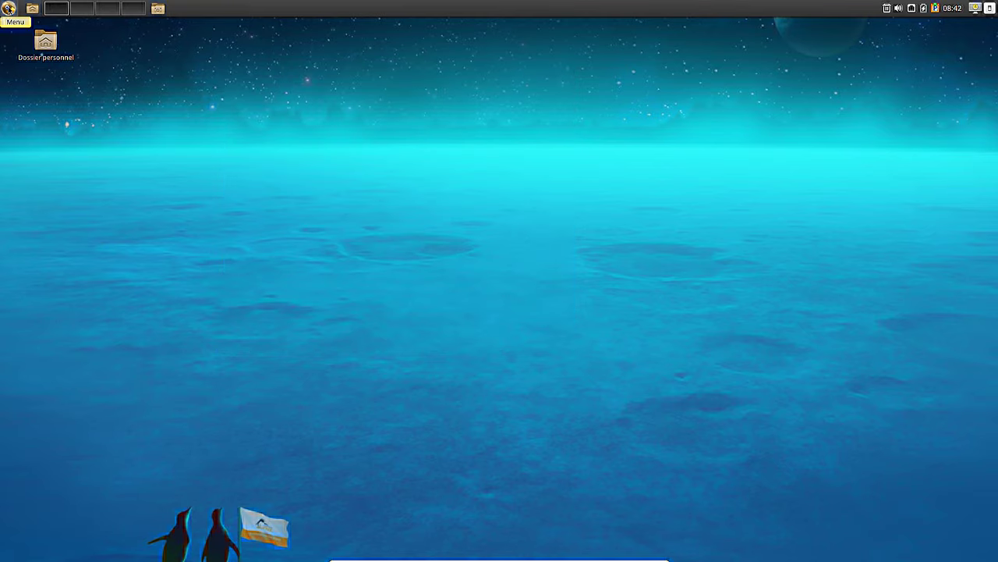
{"action": "left_click", "coordinate": [8, 9]}
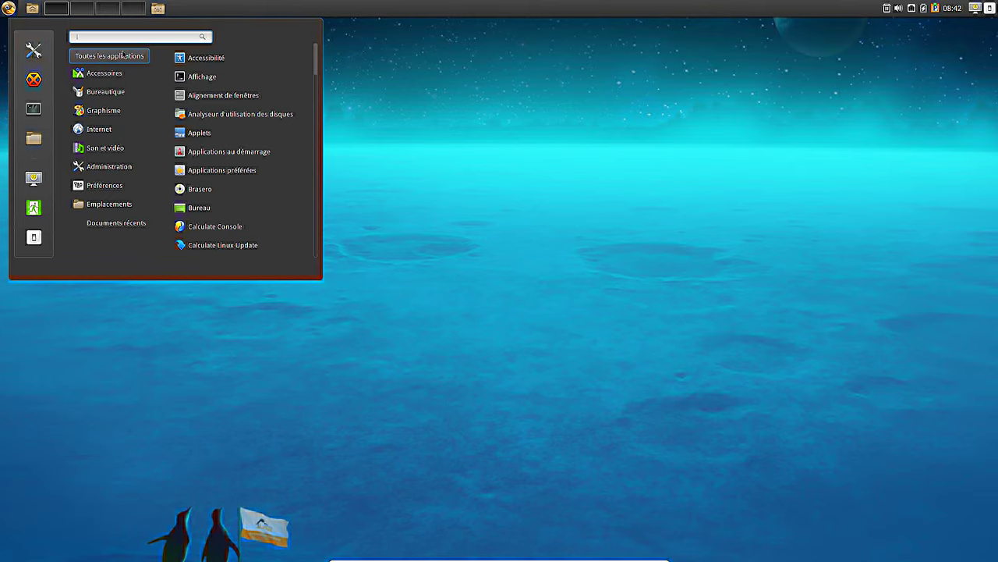
{"action": "mouse_move", "coordinate": [117, 125]}
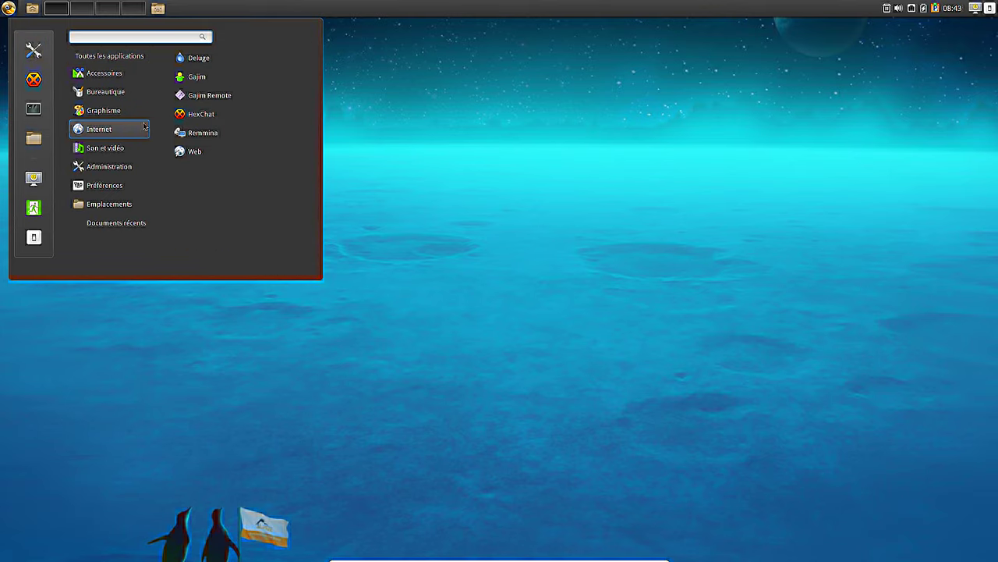
{"action": "mouse_move", "coordinate": [117, 155]}
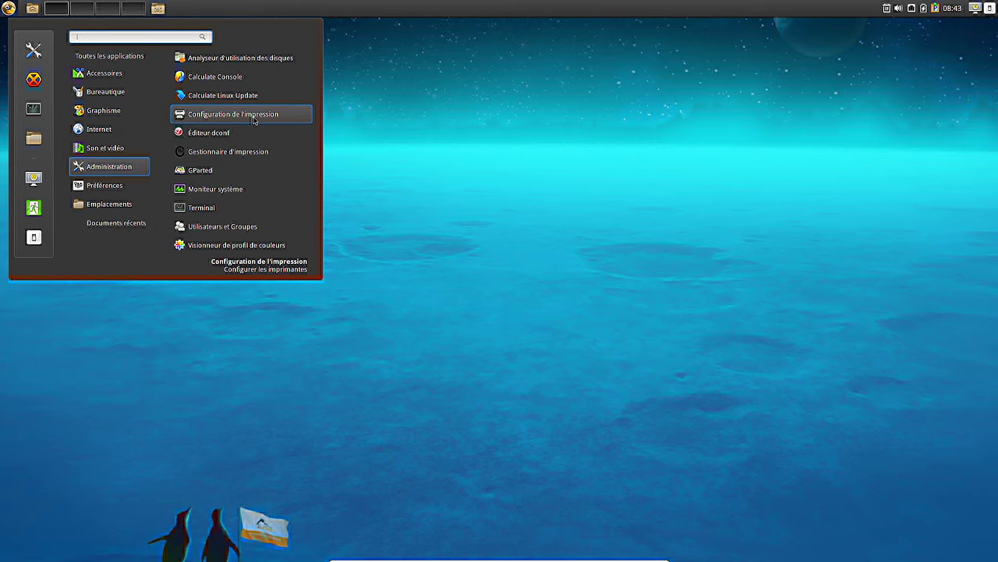
{"action": "left_click", "coordinate": [253, 117]}
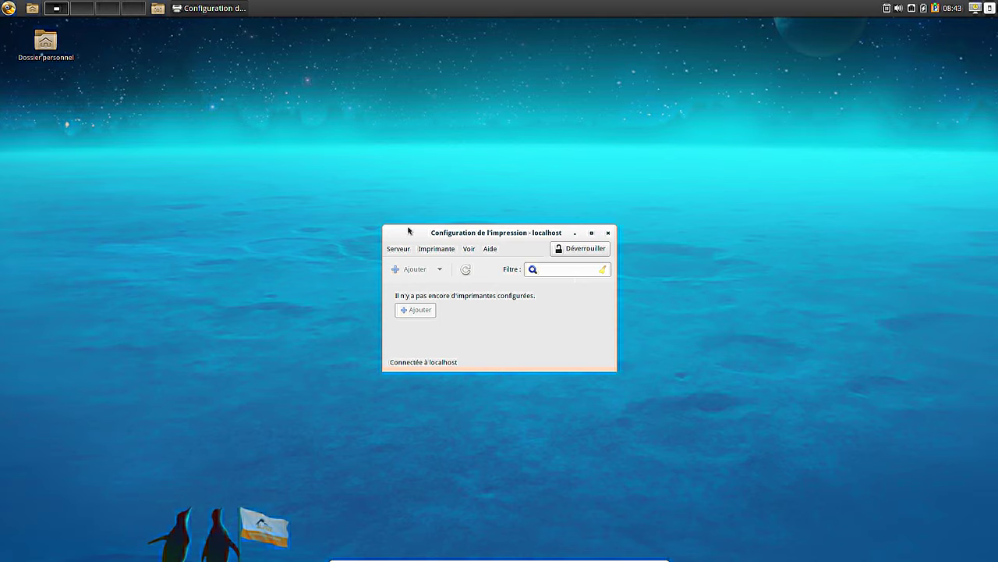
{"action": "left_click_drag", "start_coordinate": [434, 231], "coordinate": [450, 144]}
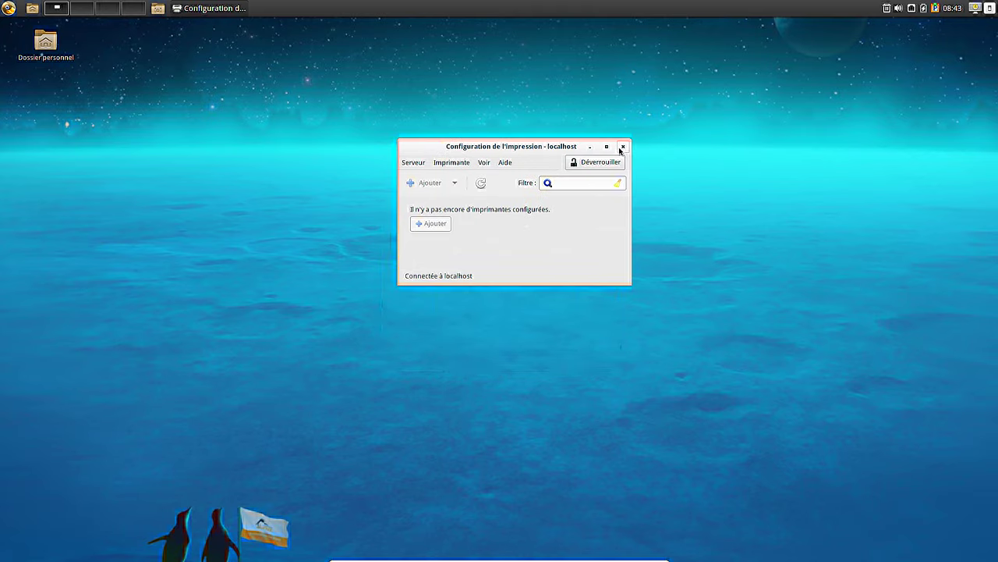
{"action": "left_click", "coordinate": [622, 147]}
{"action": "left_click", "coordinate": [8, 8]}
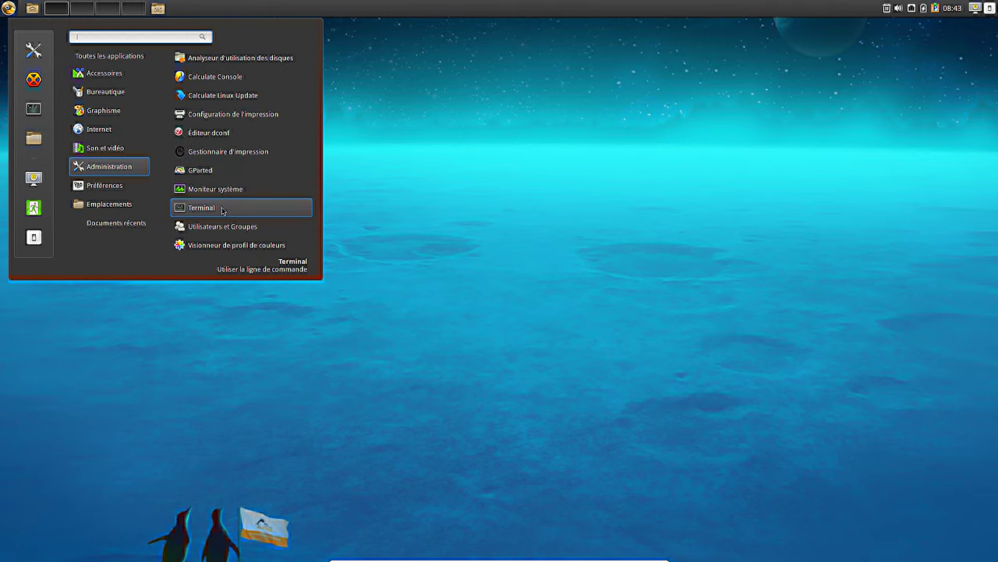
{"action": "left_click", "coordinate": [234, 191]}
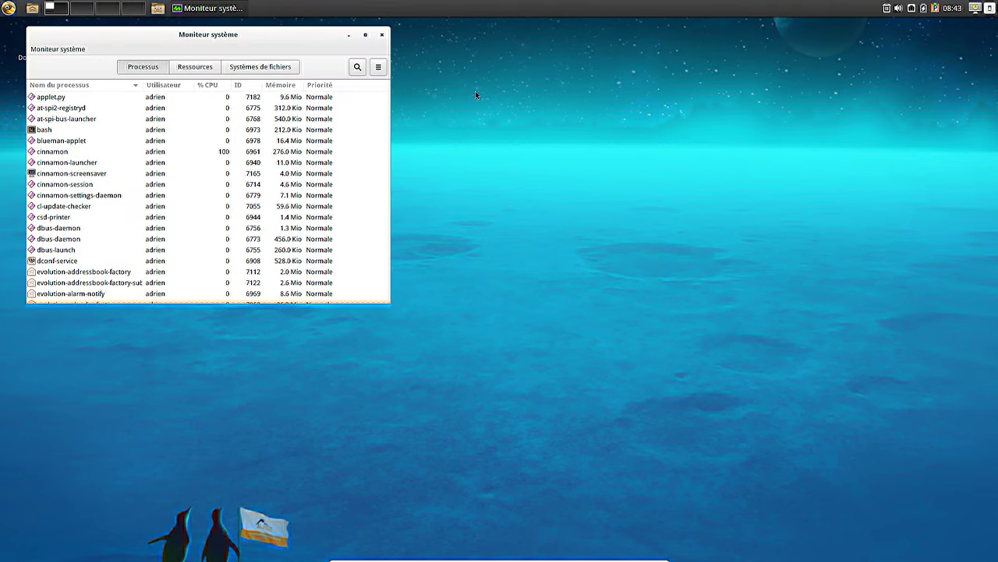
{"action": "left_click_drag", "start_coordinate": [252, 32], "coordinate": [481, 101]}
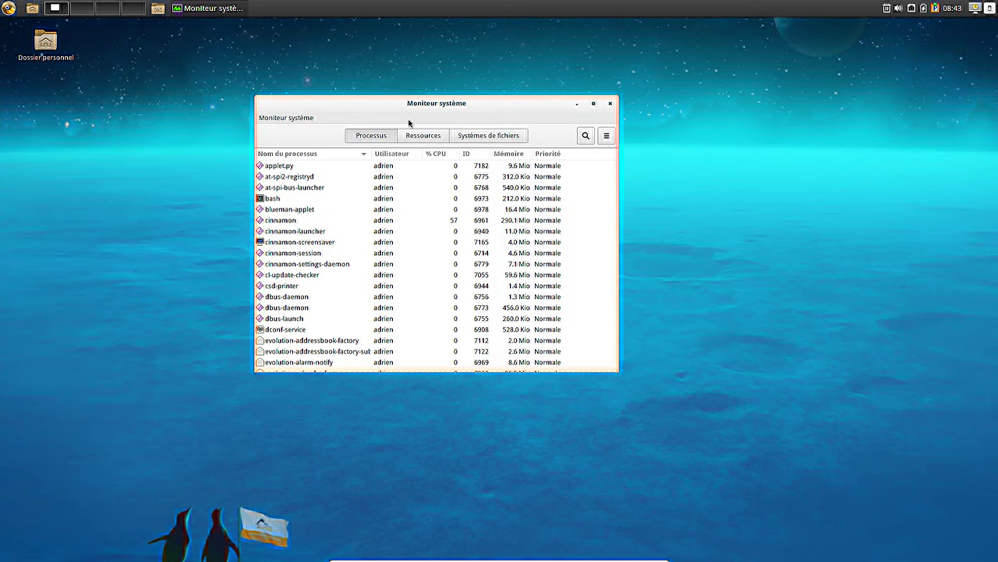
{"action": "left_click", "coordinate": [411, 138]}
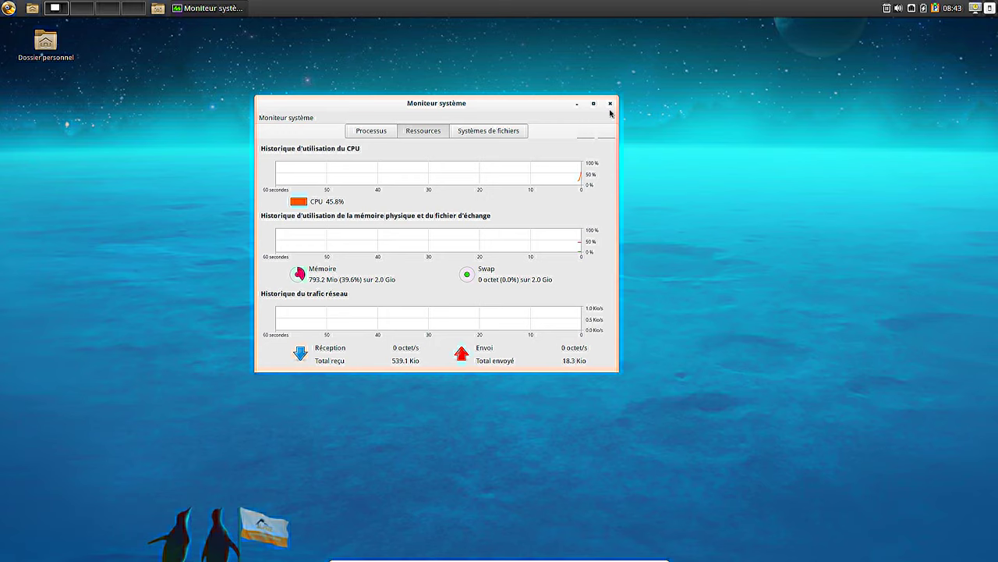
{"action": "left_click", "coordinate": [610, 103]}
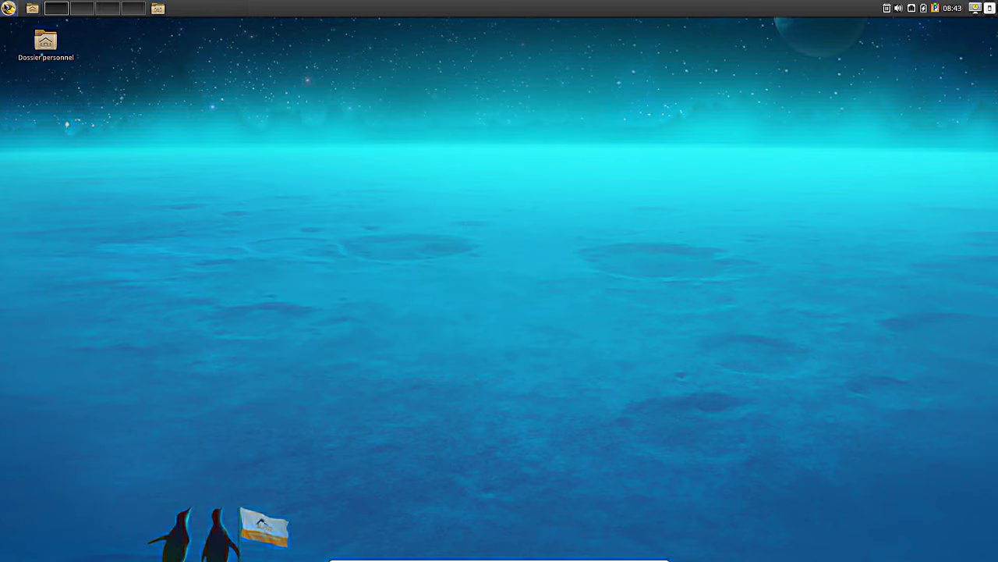
- Launch Paramètres système from the menu and go to its Thèmes page under Apparence
{"action": "left_click", "coordinate": [9, 8]}
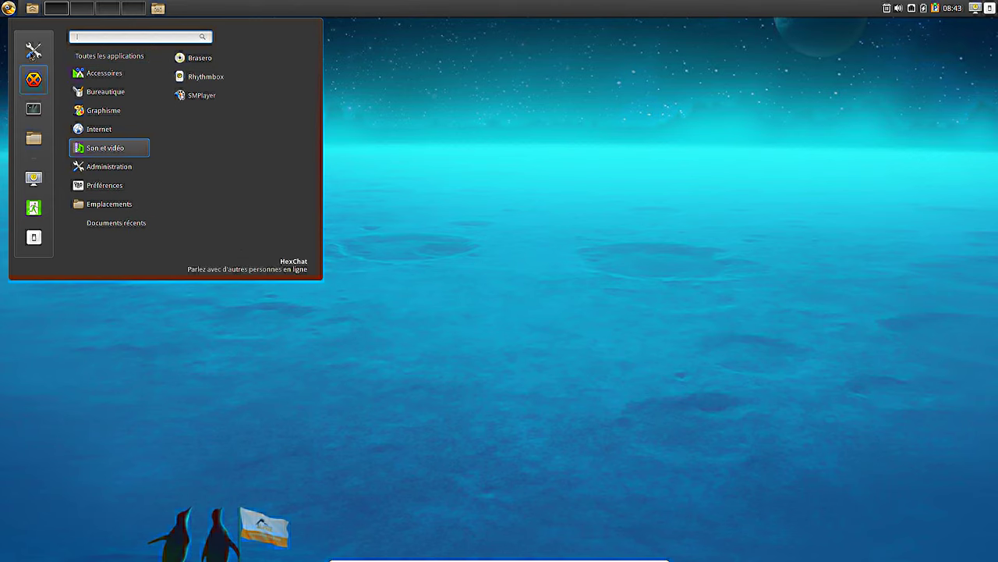
{"action": "left_click", "coordinate": [34, 50]}
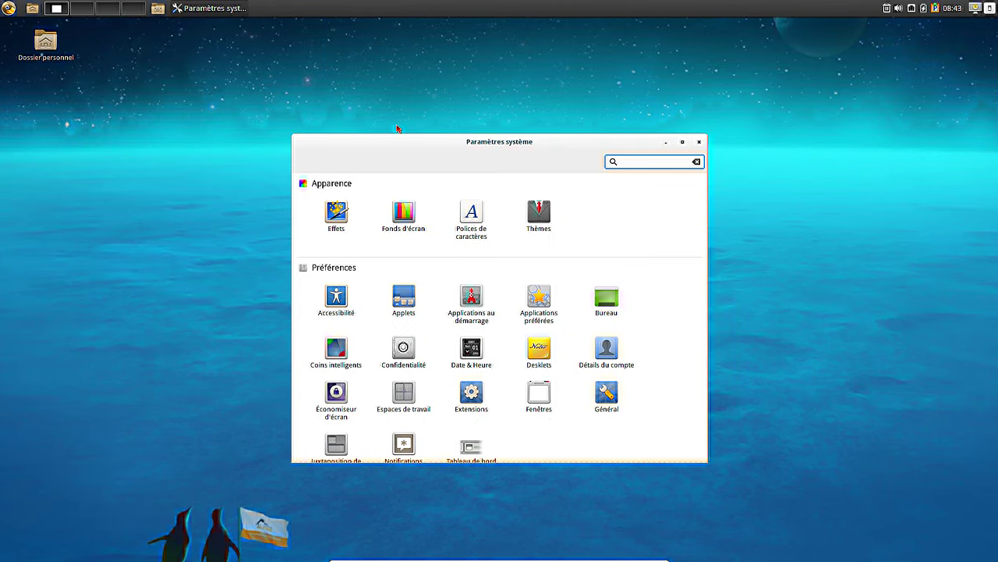
{"action": "left_click", "coordinate": [543, 224]}
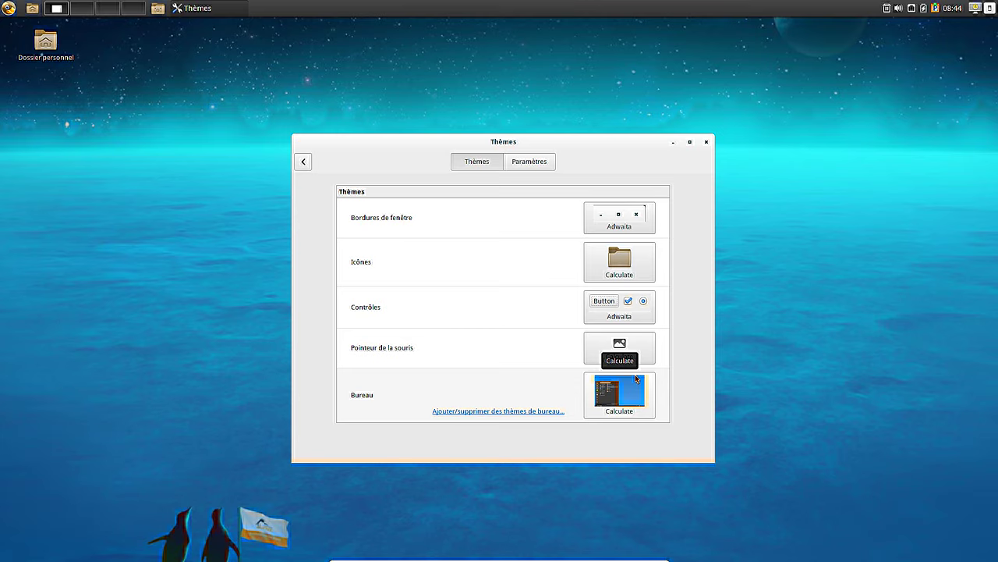
- Review the Bureau and Icônes theme lists, keeping Calculate, and return to the overview
{"action": "left_click", "coordinate": [627, 410]}
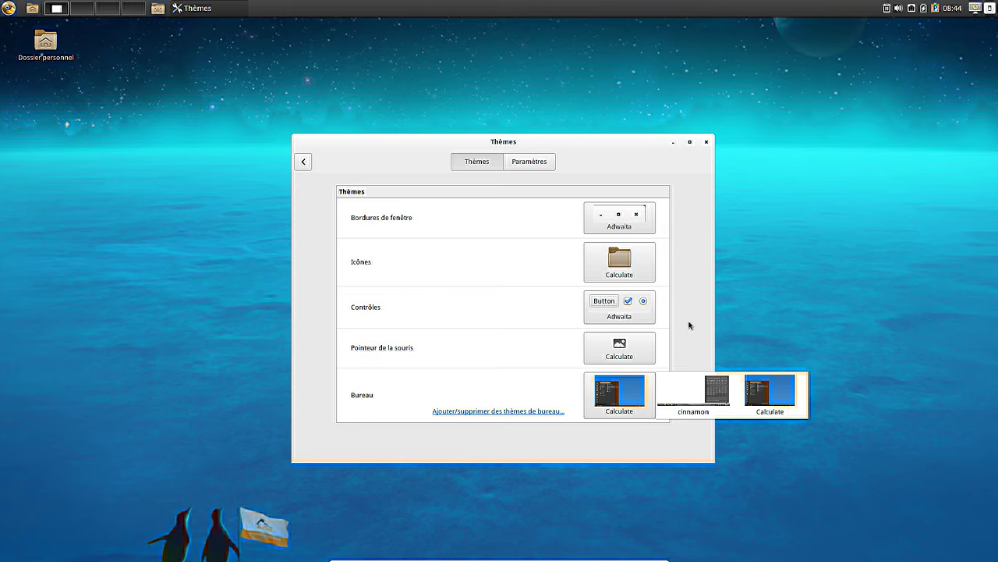
{"action": "left_click", "coordinate": [671, 326]}
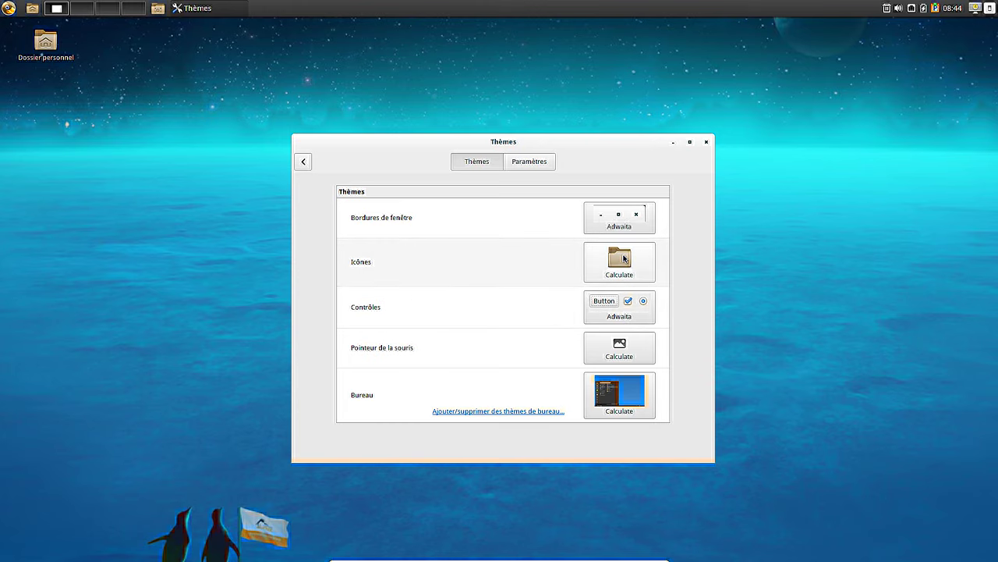
{"action": "left_click", "coordinate": [624, 258]}
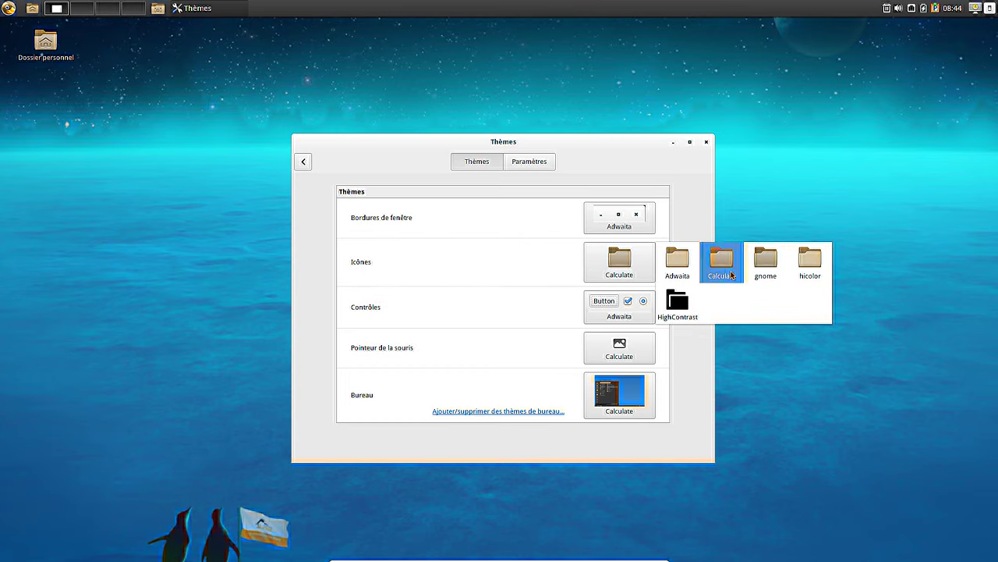
{"action": "left_click", "coordinate": [305, 162]}
{"action": "left_click", "coordinate": [305, 162]}
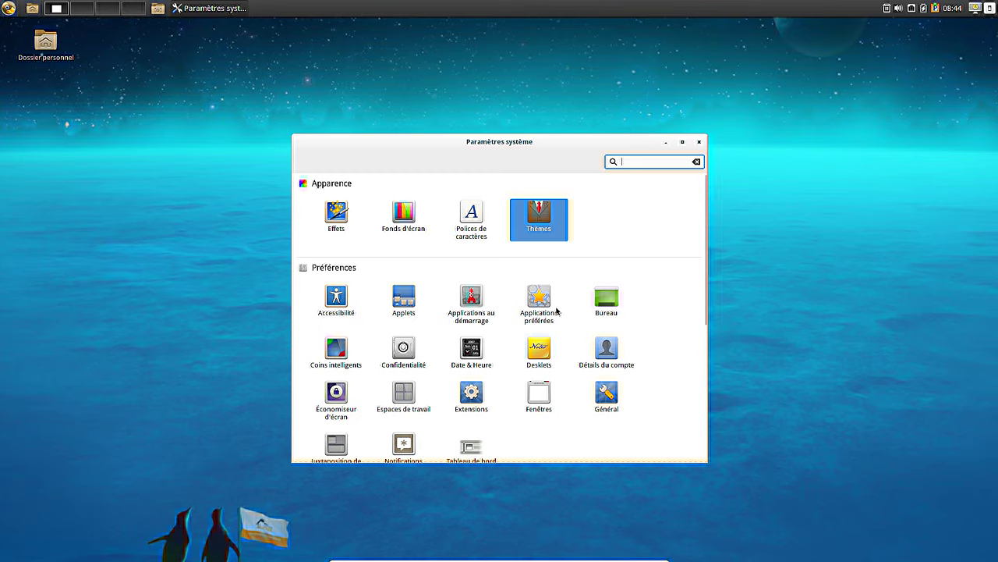
{"action": "scroll", "coordinate": [565, 322], "scroll_direction": "down", "scroll_amount": 5}
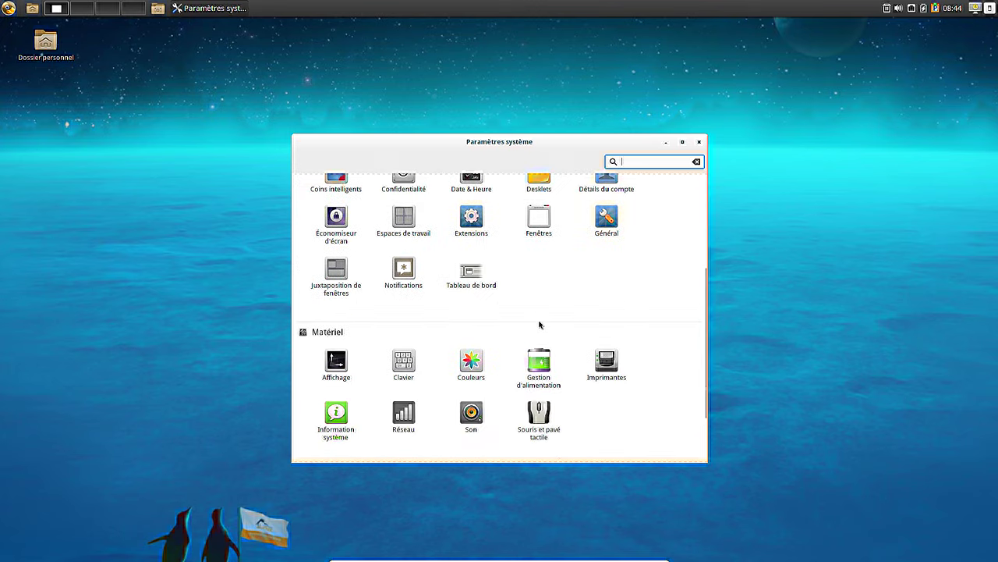
{"action": "scroll", "coordinate": [530, 315], "scroll_direction": "down", "scroll_amount": 2}
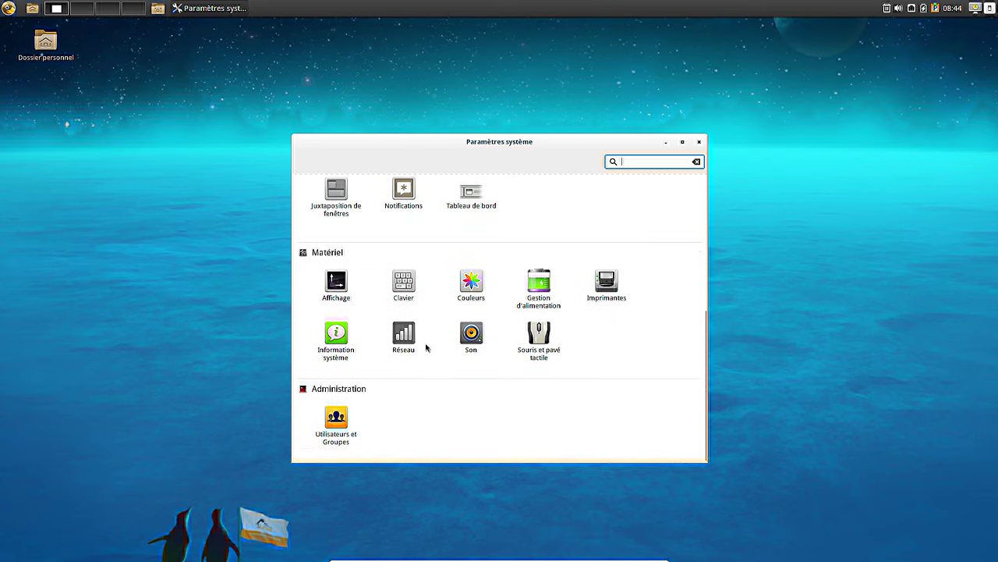
{"action": "scroll", "coordinate": [420, 353], "scroll_direction": "up", "scroll_amount": 5}
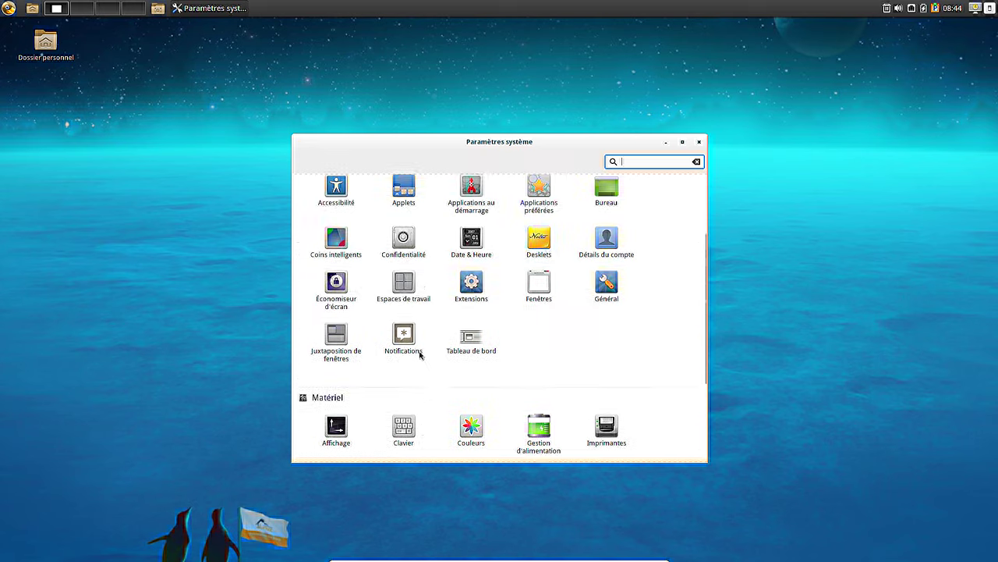
{"action": "scroll", "coordinate": [414, 357], "scroll_direction": "down", "scroll_amount": 4}
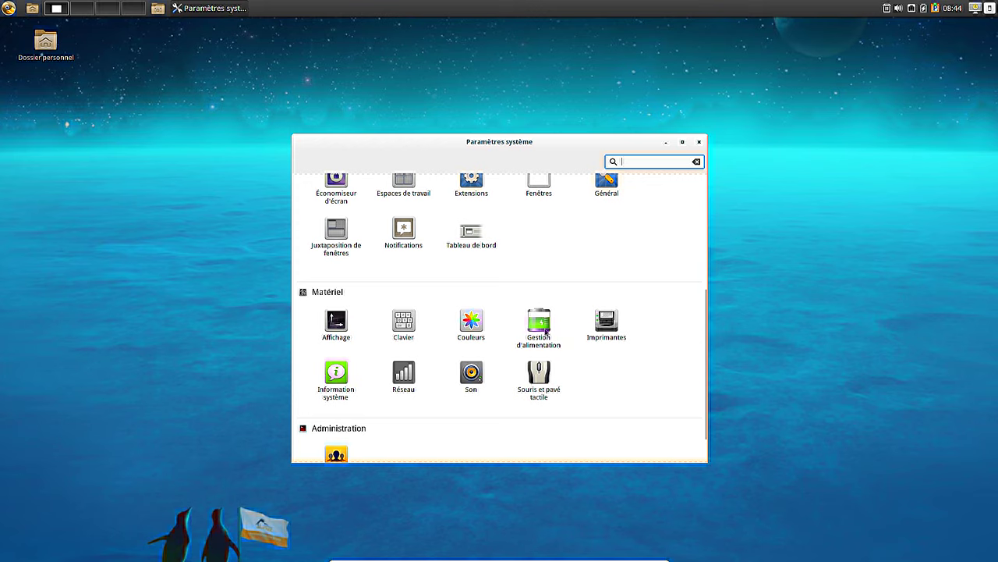
{"action": "scroll", "coordinate": [545, 332], "scroll_direction": "down", "scroll_amount": 2}
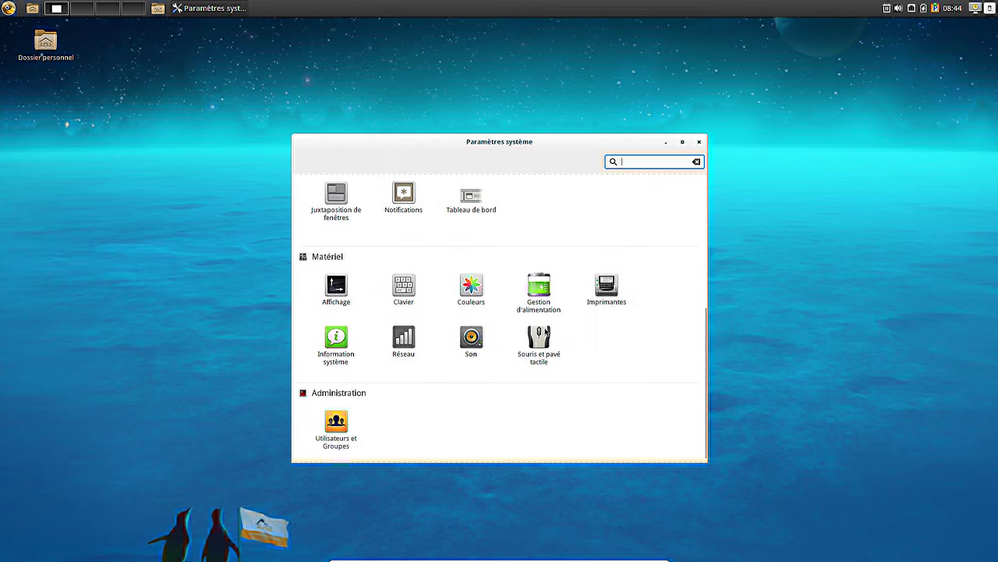
- Open Utilisateurs et Groupes and authenticate with the root password
{"action": "left_click", "coordinate": [344, 421]}
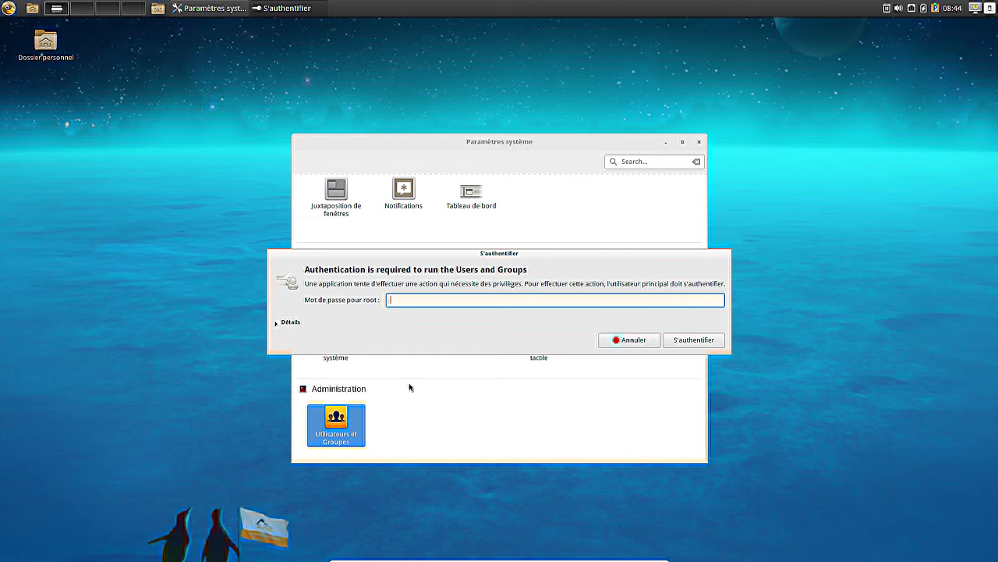
{"action": "type", "text": "******"}
{"action": "key", "text": "Return"}
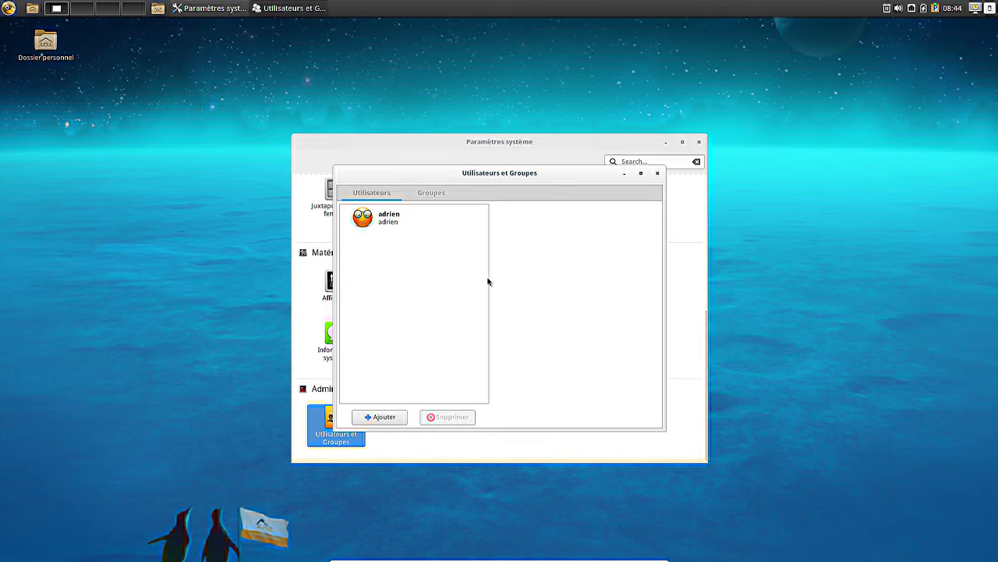
- Create an Administrateur account with full name Test and user name test, and view its details
{"action": "left_click", "coordinate": [372, 418]}
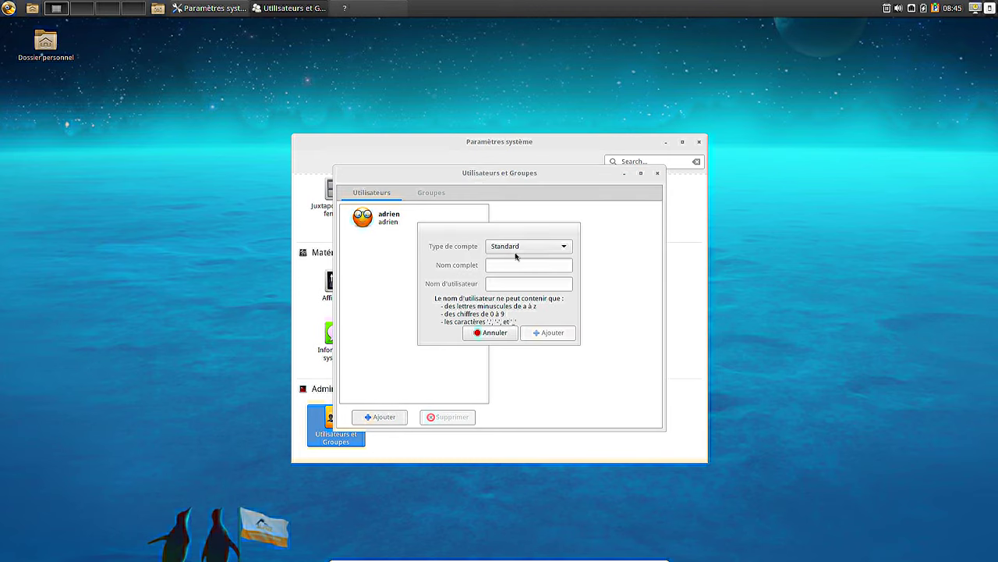
{"action": "left_click", "coordinate": [514, 247]}
{"action": "left_click", "coordinate": [511, 258]}
{"action": "left_click", "coordinate": [504, 266]}
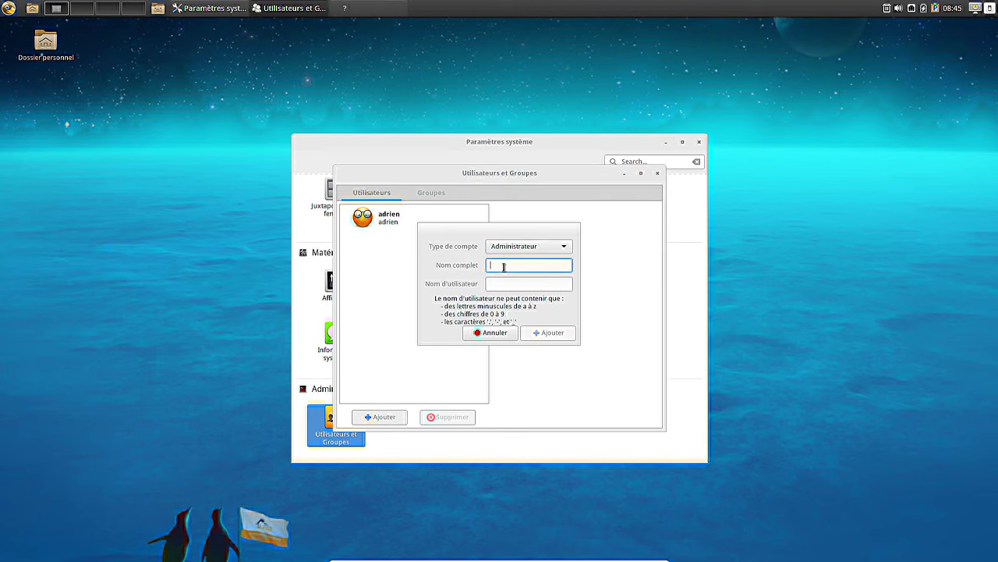
{"action": "type", "text": "Test"}
{"action": "key", "text": "Tab"}
{"action": "type", "text": "test"}
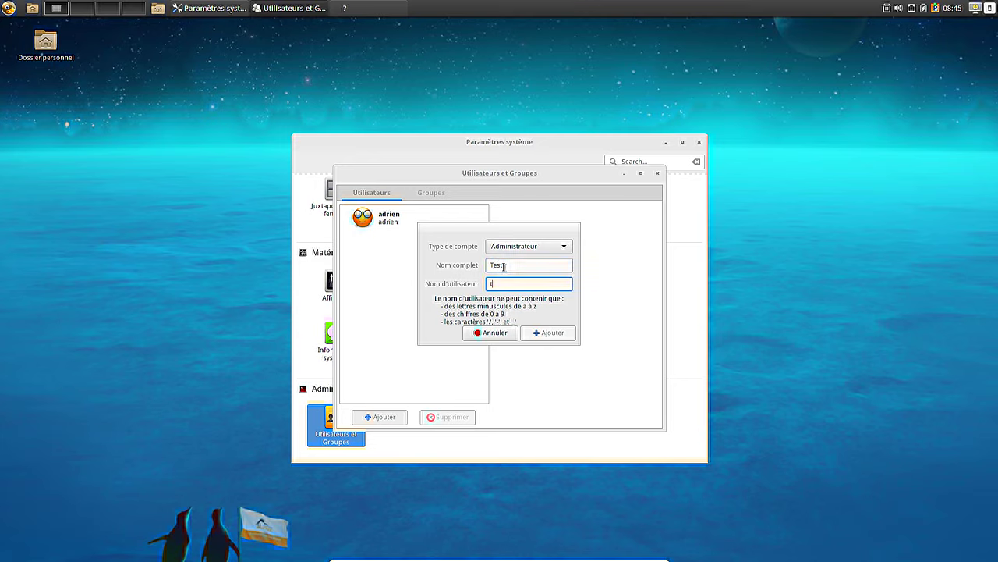
{"action": "left_click", "coordinate": [546, 332]}
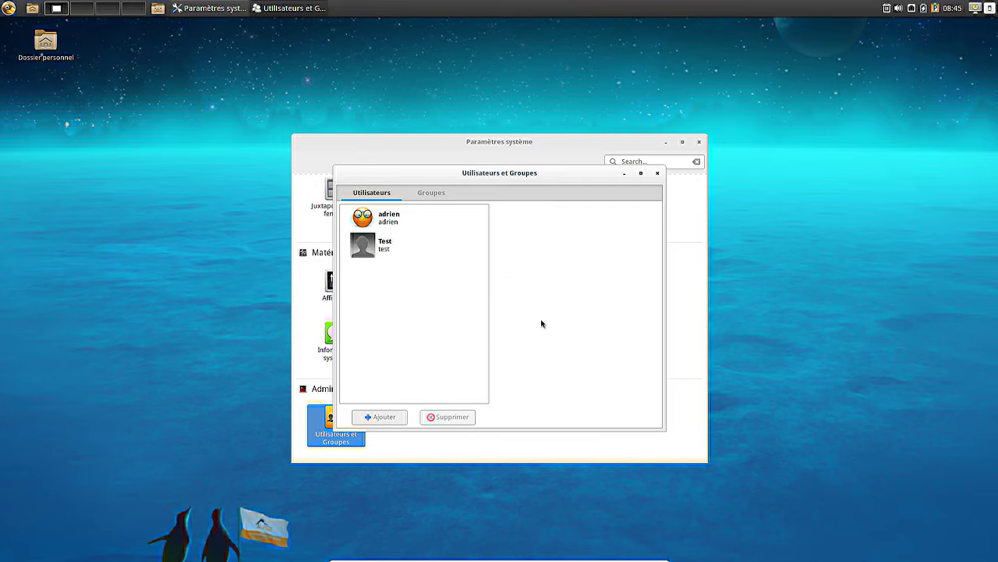
{"action": "left_click", "coordinate": [415, 253]}
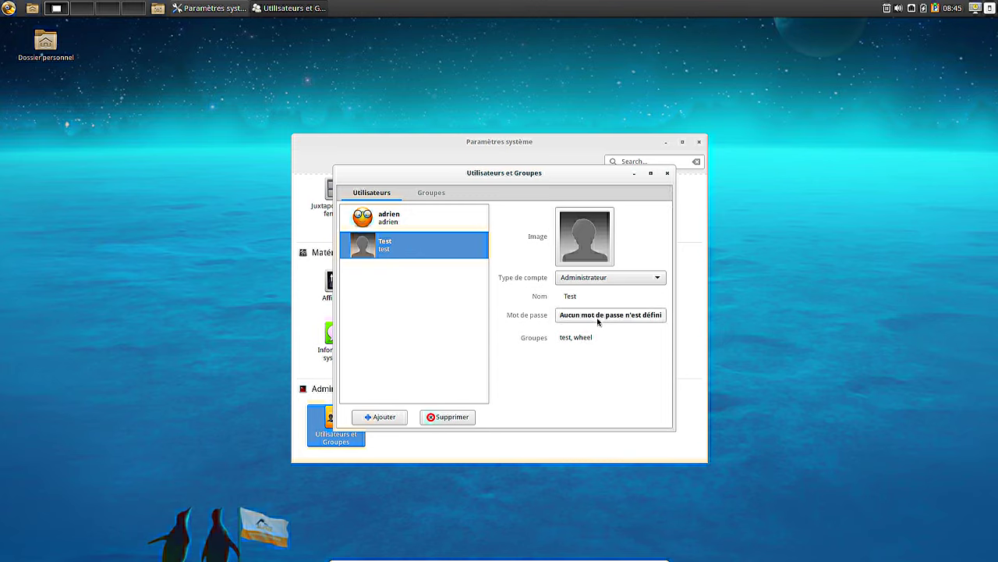
{"action": "left_click", "coordinate": [9, 8]}
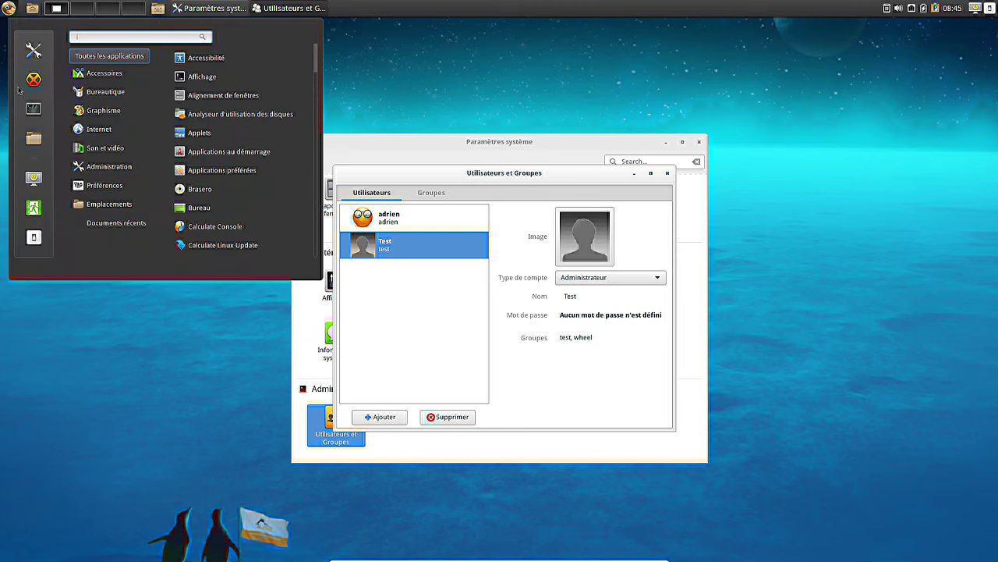
- Launch Calculate Console from Administration and scroll through its Builder to Utilitaires sections
{"action": "mouse_move", "coordinate": [99, 180]}
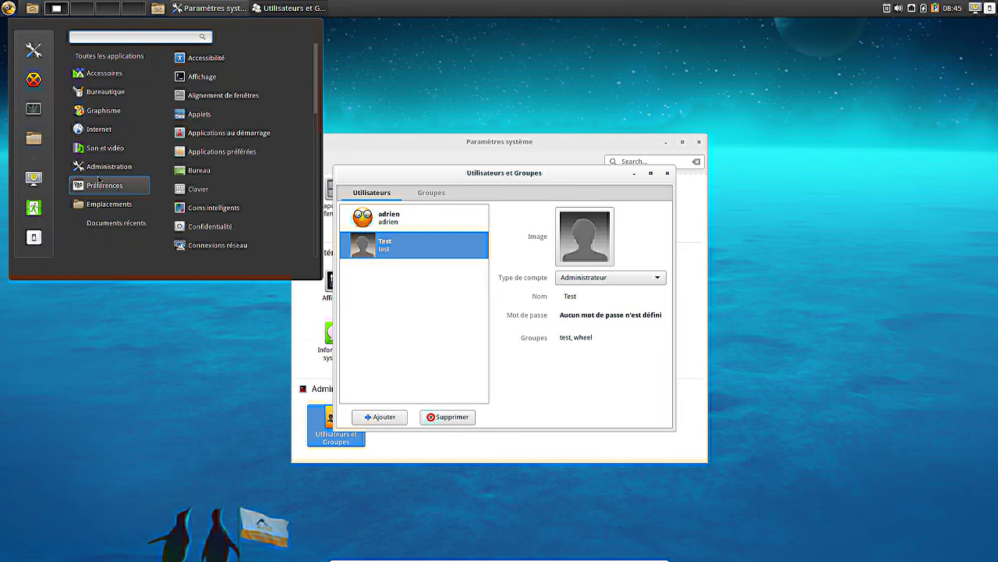
{"action": "left_click", "coordinate": [215, 75]}
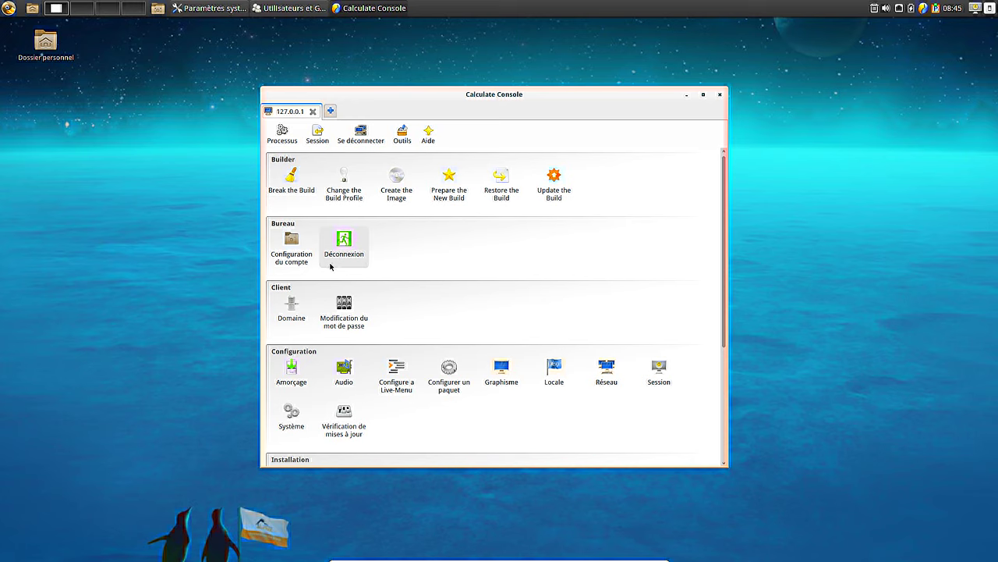
{"action": "scroll", "coordinate": [375, 276], "scroll_direction": "down", "scroll_amount": 4}
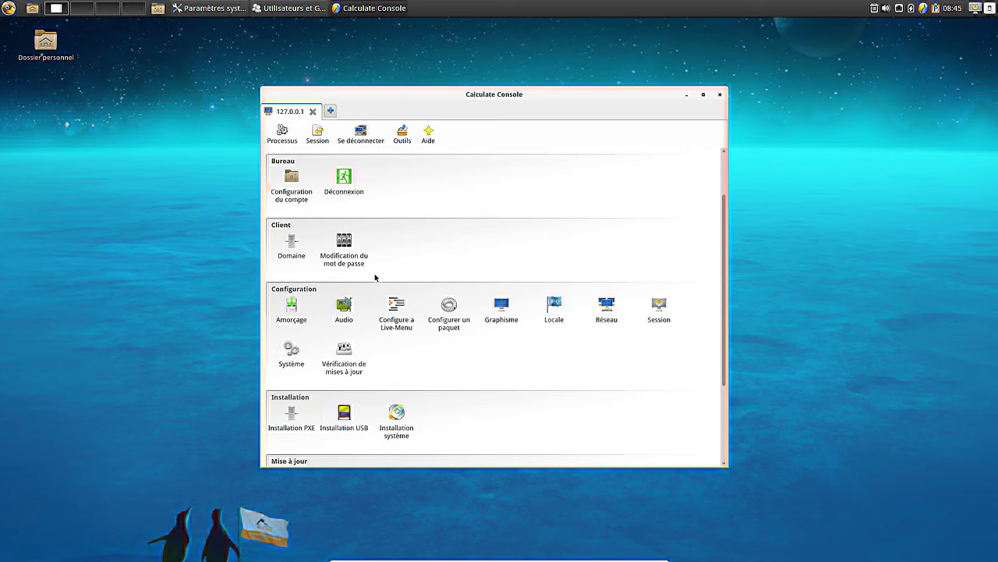
{"action": "scroll", "coordinate": [375, 276], "scroll_direction": "down", "scroll_amount": 4}
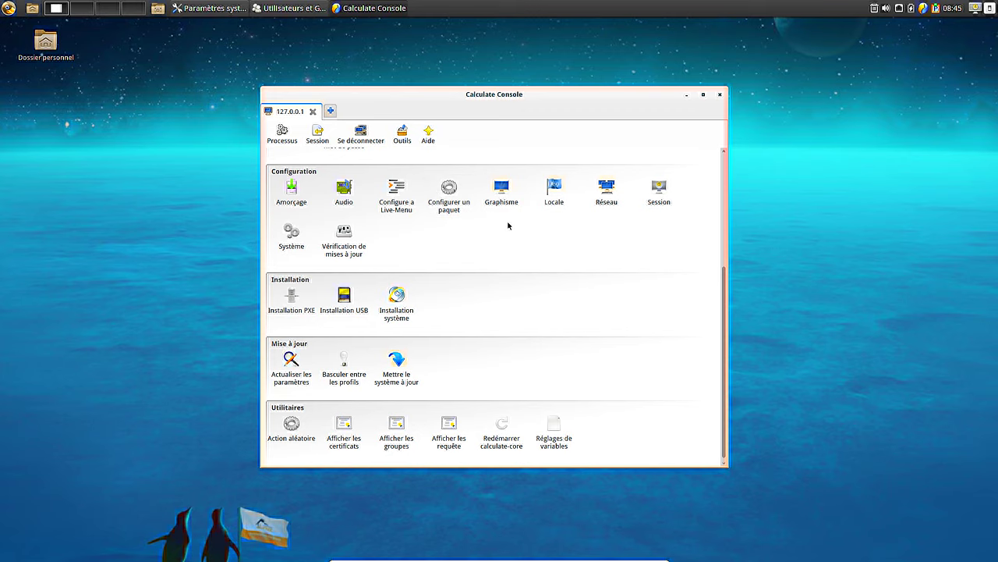
- Close the console and enter and confirm a new password for the Test account
{"action": "left_click", "coordinate": [720, 95]}
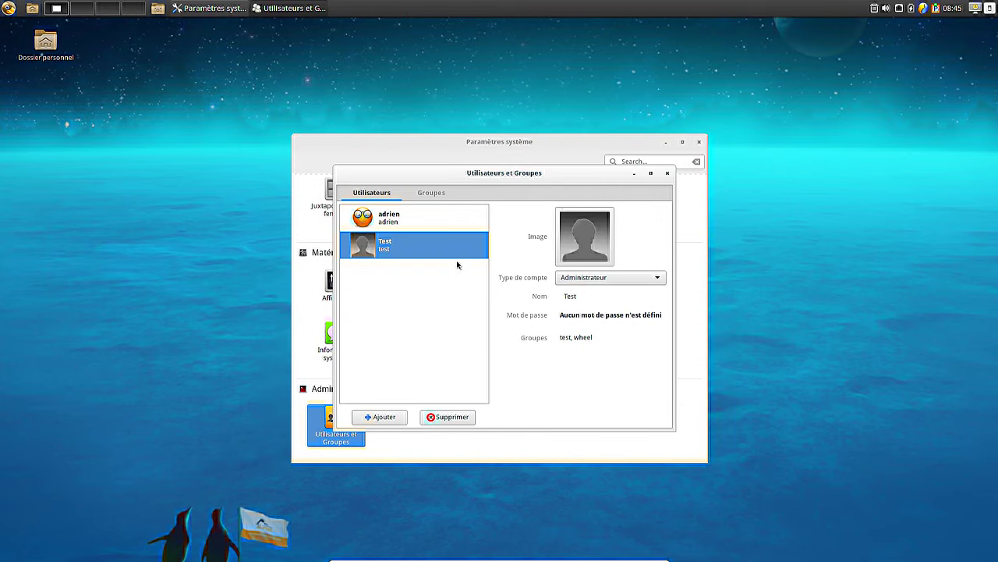
{"action": "left_click", "coordinate": [584, 315]}
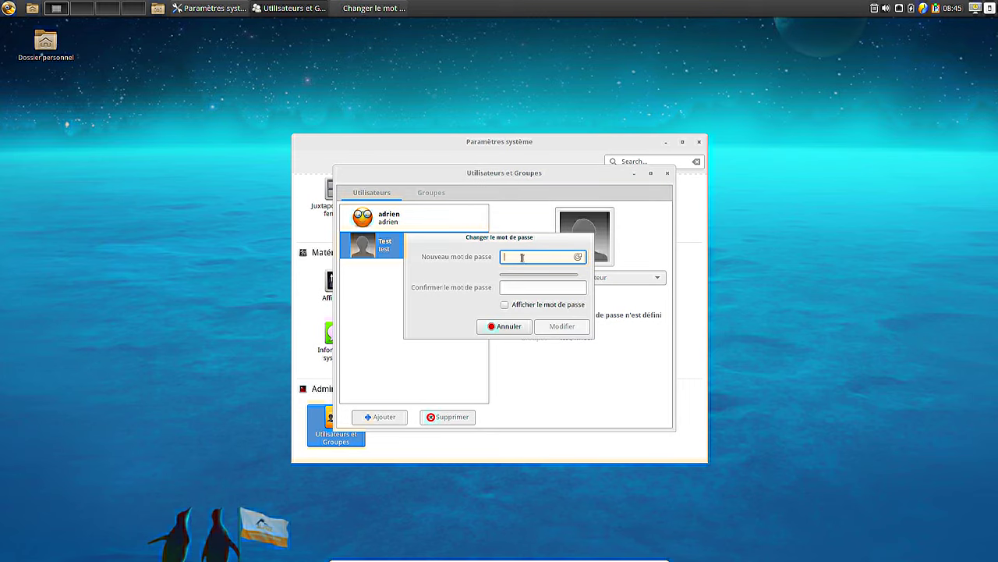
{"action": "type", "text": "test"}
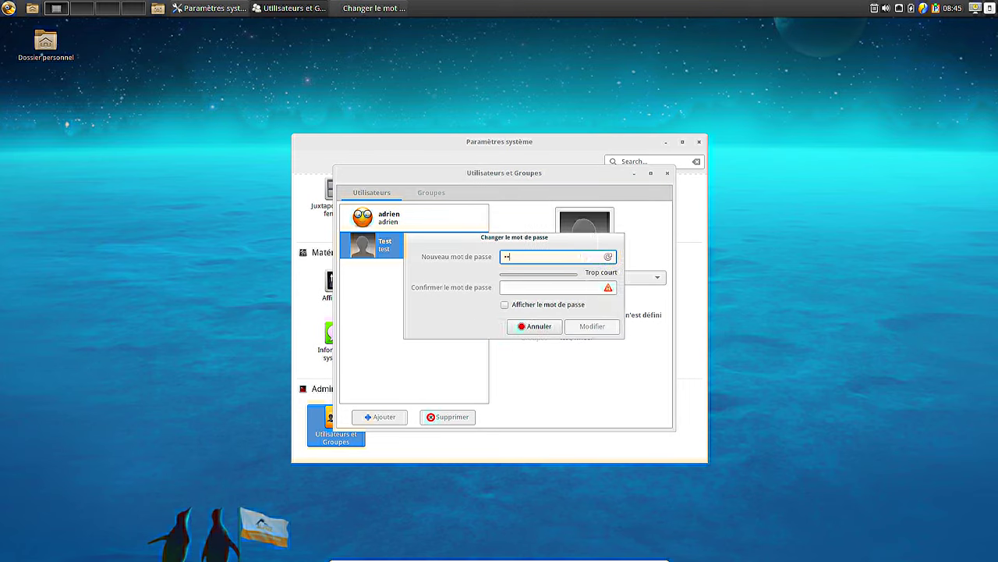
{"action": "key", "text": "Tab"}
{"action": "type", "text": "test"}
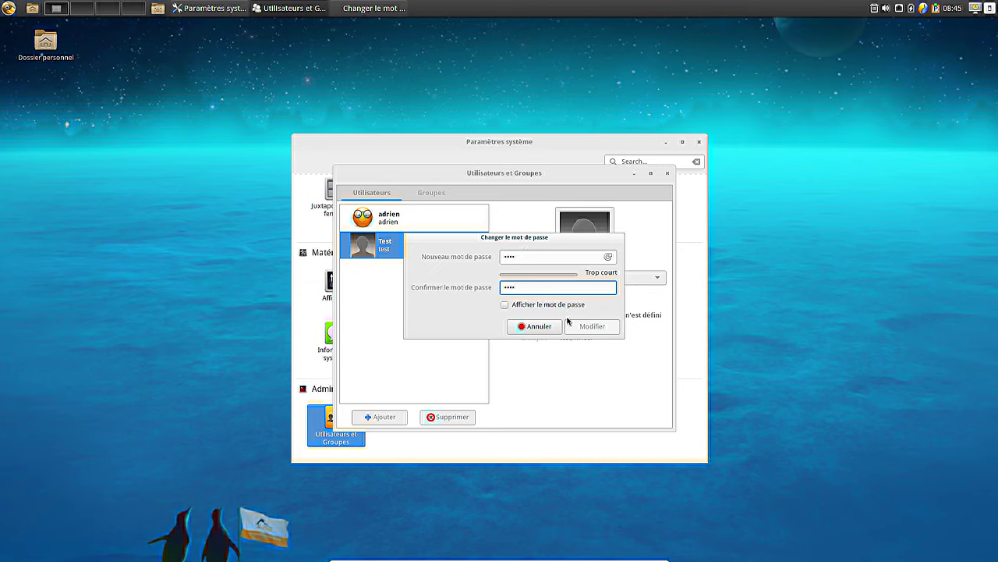
{"action": "left_click", "coordinate": [573, 305]}
{"action": "left_click", "coordinate": [532, 306]}
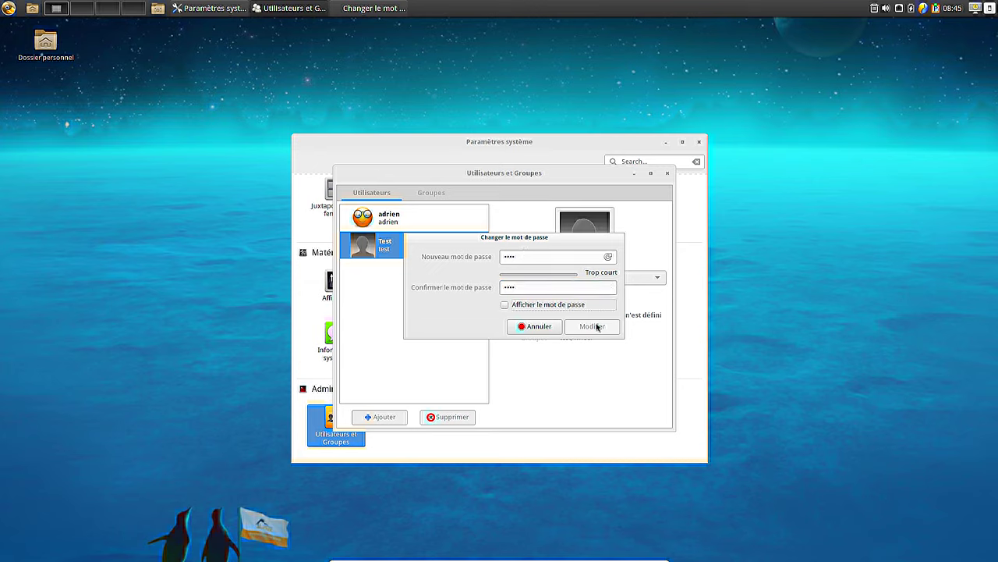
- Lengthen the Test account's password, retype the confirmation, and apply it with Modifier
{"action": "left_click", "coordinate": [536, 256]}
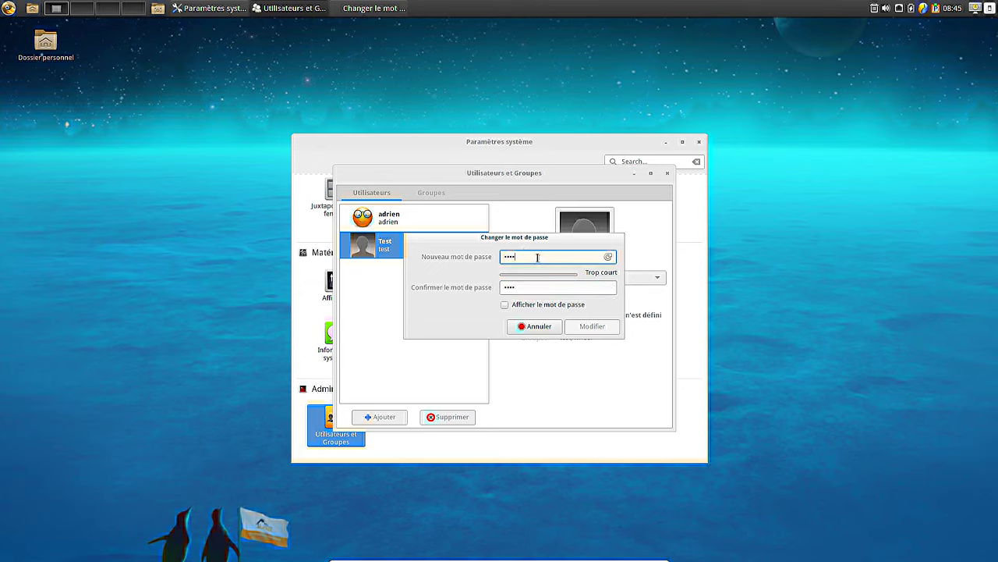
{"action": "type", "text": "1234"}
{"action": "key", "text": "Tab"}
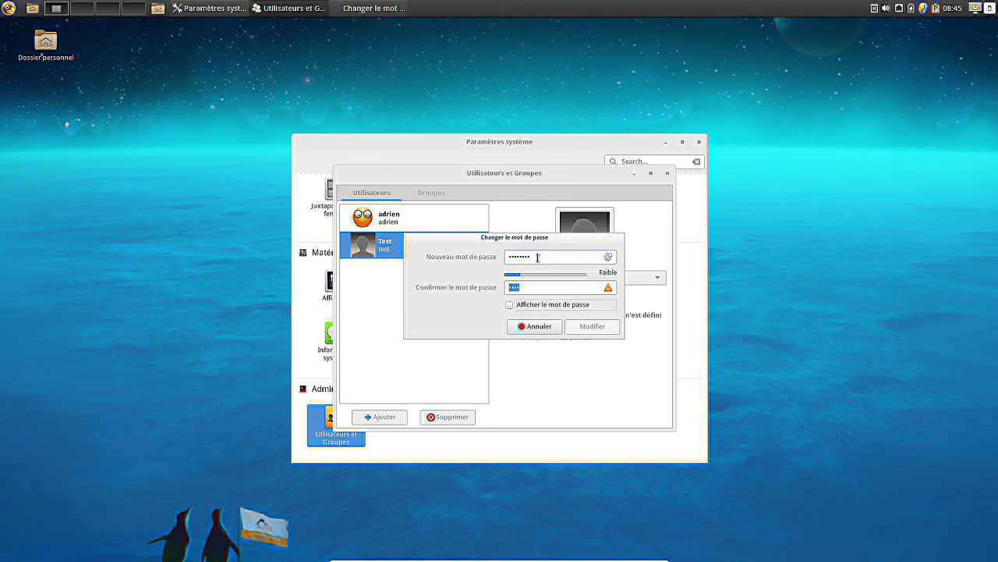
{"action": "left_click_drag", "start_coordinate": [523, 288], "coordinate": [439, 278]}
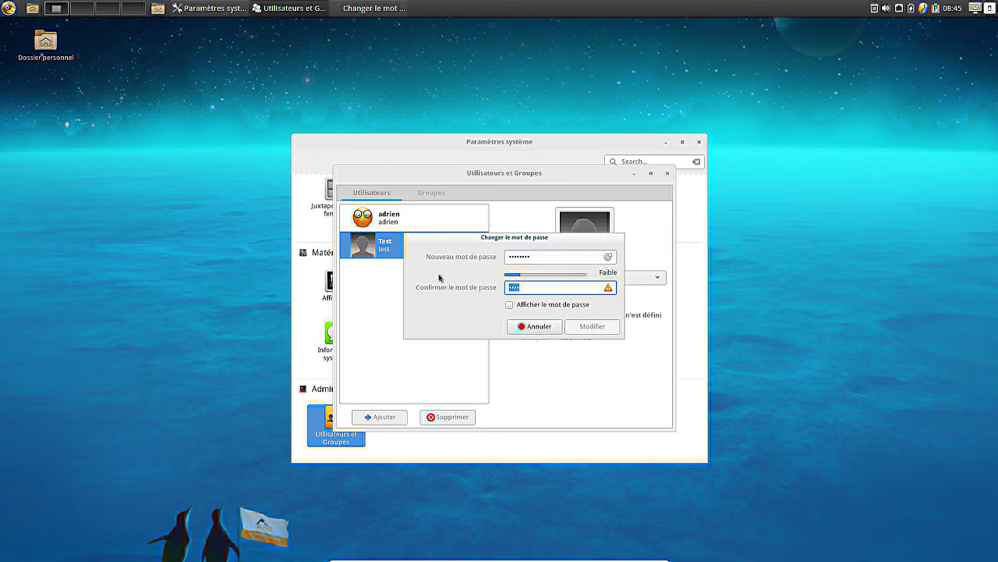
{"action": "type", "text": "test1234"}
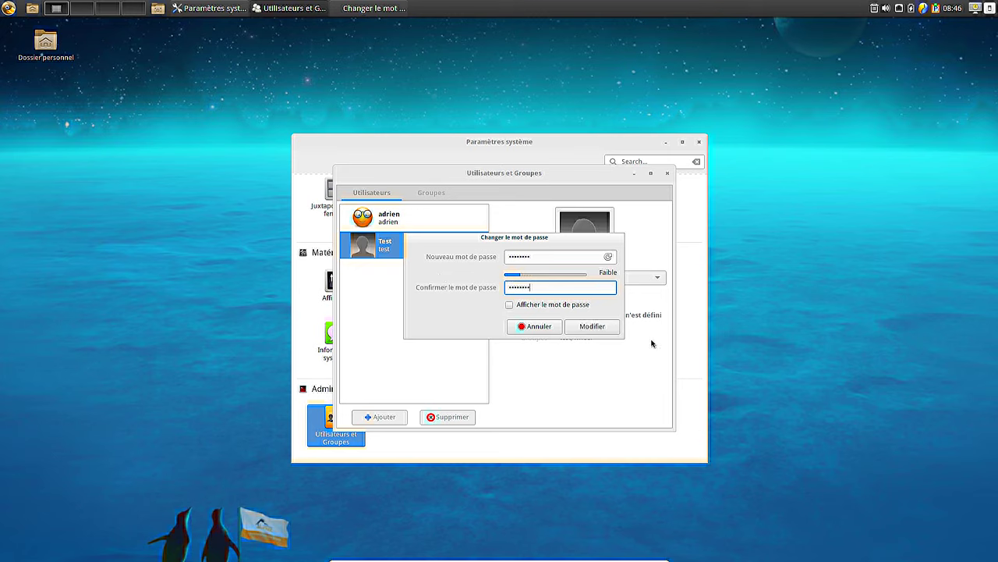
{"action": "left_click", "coordinate": [586, 327]}
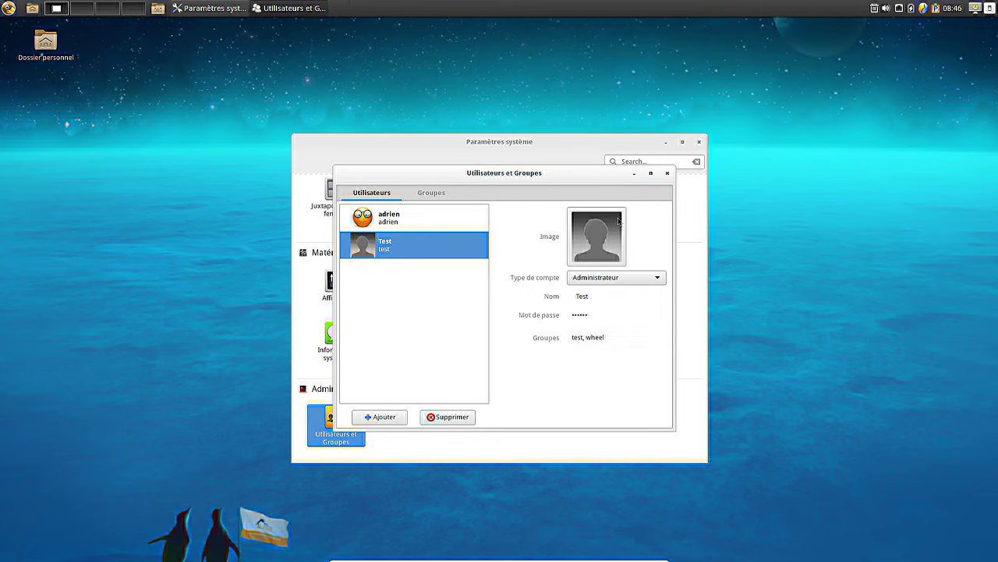
- Give the Test account the toucan picture, view its groups, and close Users and Groups
{"action": "left_click", "coordinate": [601, 261]}
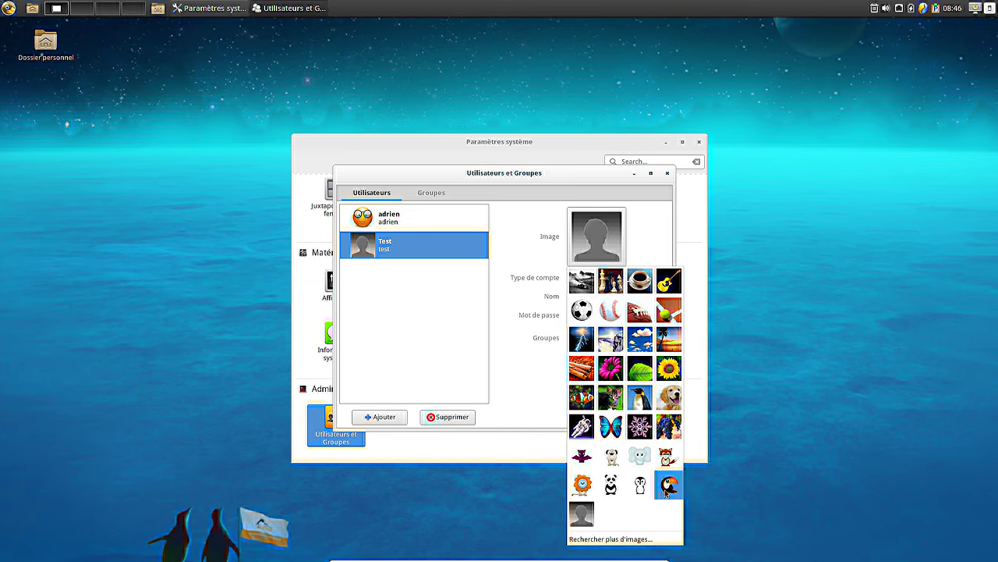
{"action": "left_click", "coordinate": [669, 484]}
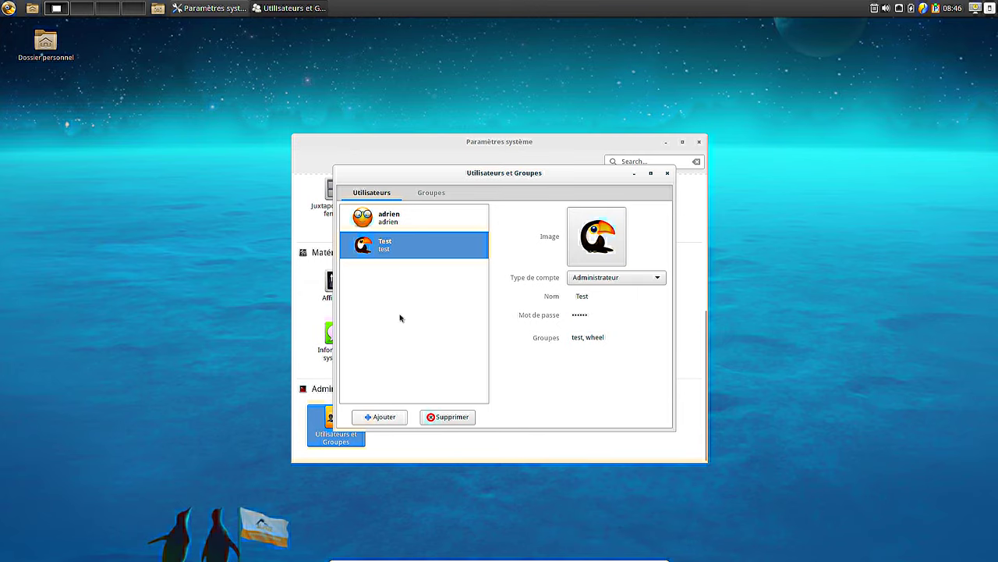
{"action": "left_click", "coordinate": [439, 193]}
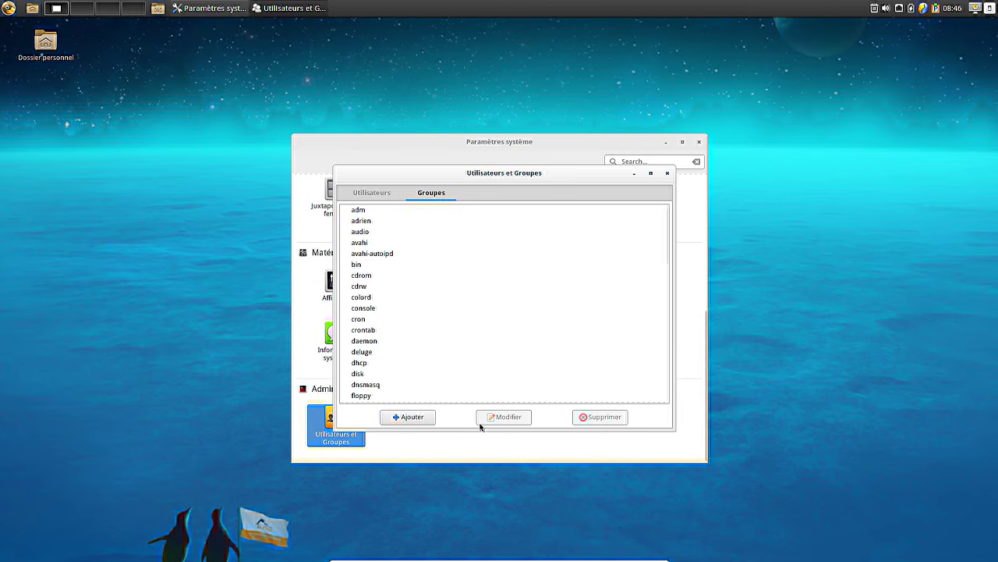
{"action": "left_click", "coordinate": [667, 174]}
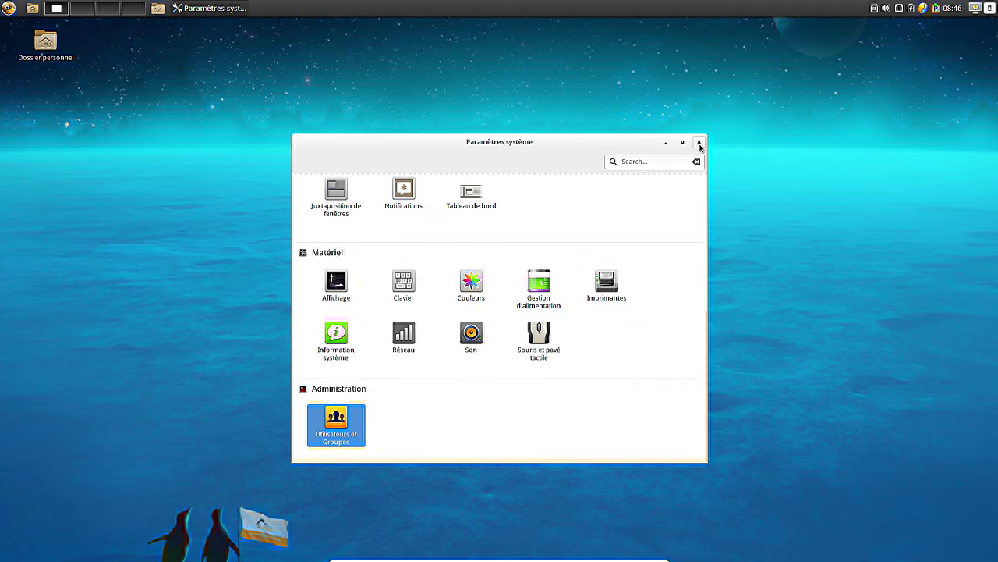
{"action": "scroll", "coordinate": [550, 228], "scroll_direction": "up", "scroll_amount": 2}
{"action": "scroll", "coordinate": [550, 228], "scroll_direction": "up", "scroll_amount": 4}
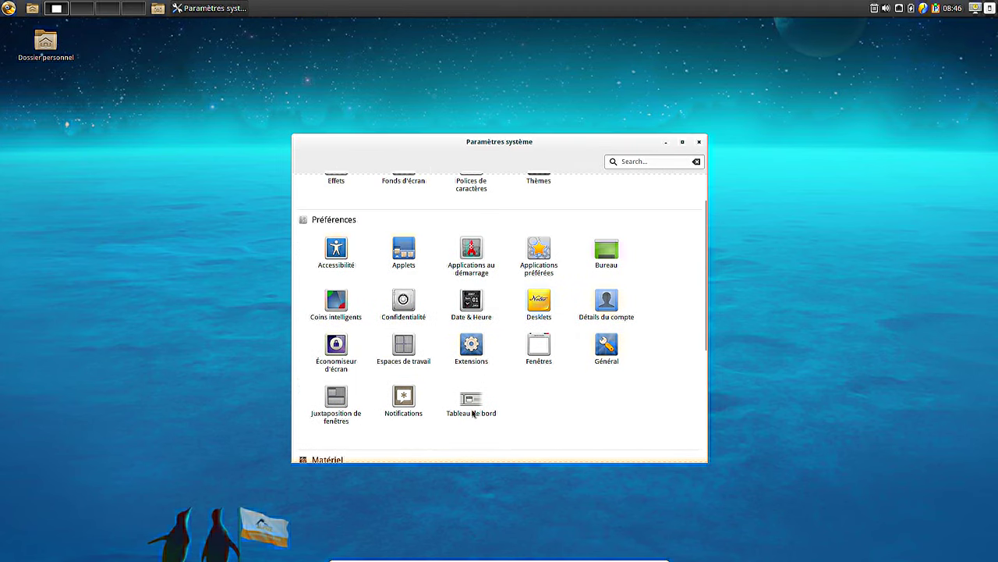
{"action": "left_click", "coordinate": [538, 347]}
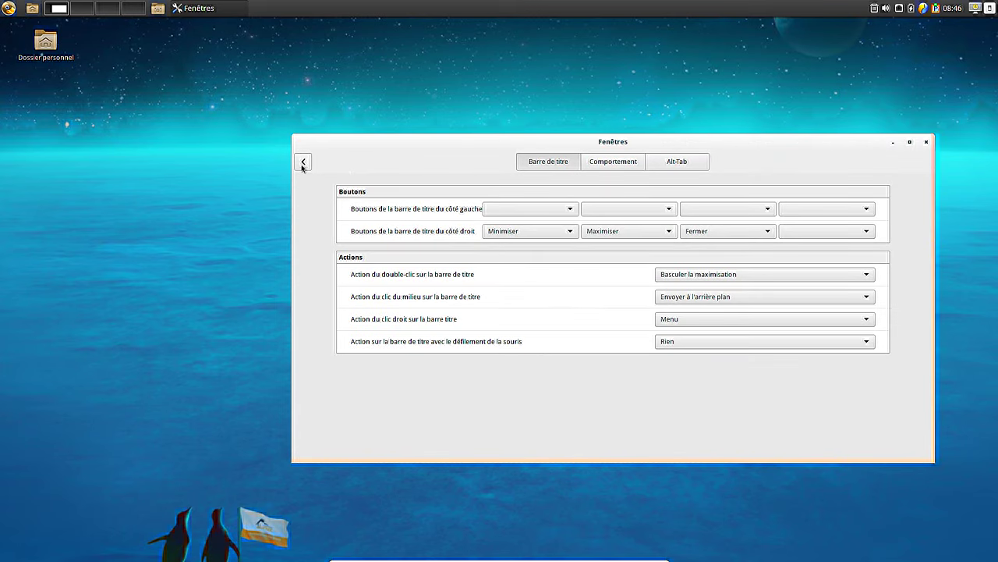
{"action": "left_click", "coordinate": [593, 162]}
{"action": "left_click", "coordinate": [308, 163]}
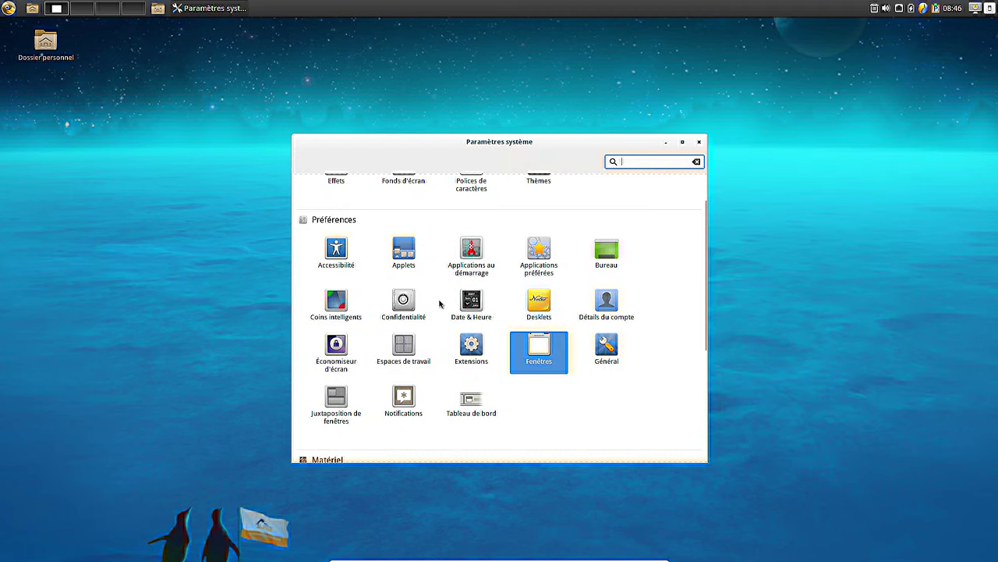
{"action": "left_click", "coordinate": [339, 306]}
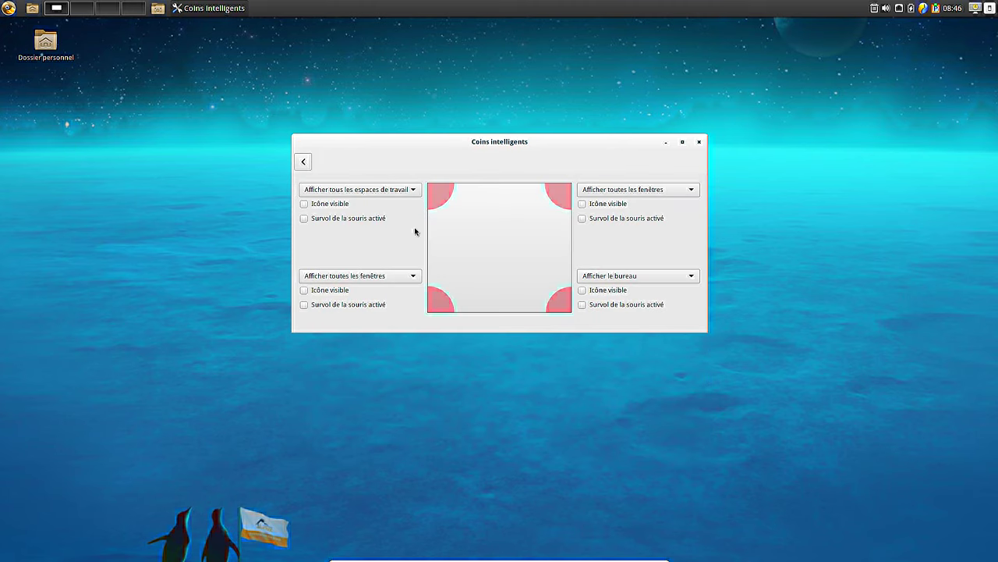
{"action": "left_click", "coordinate": [303, 162]}
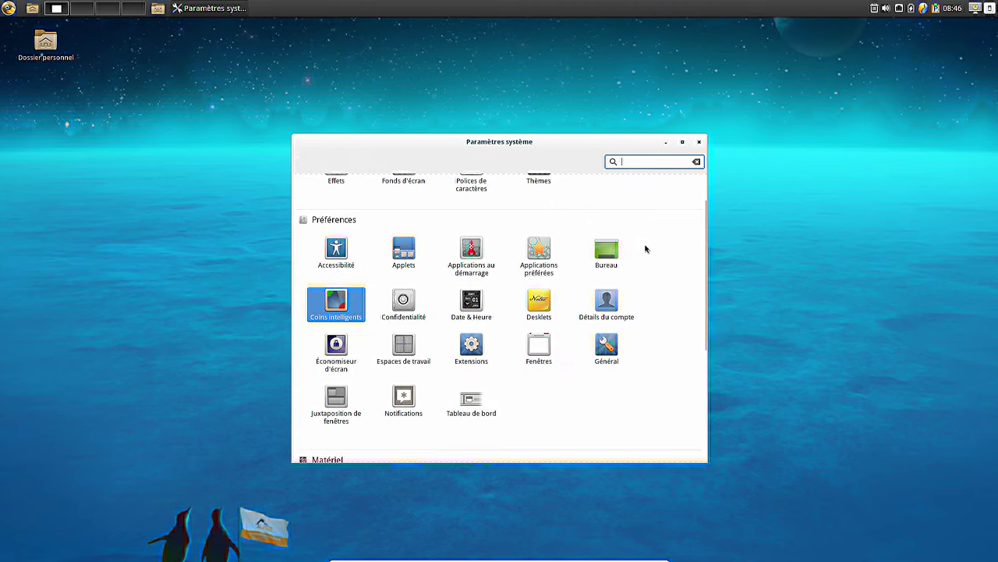
{"action": "scroll", "coordinate": [645, 248], "scroll_direction": "up", "scroll_amount": 1}
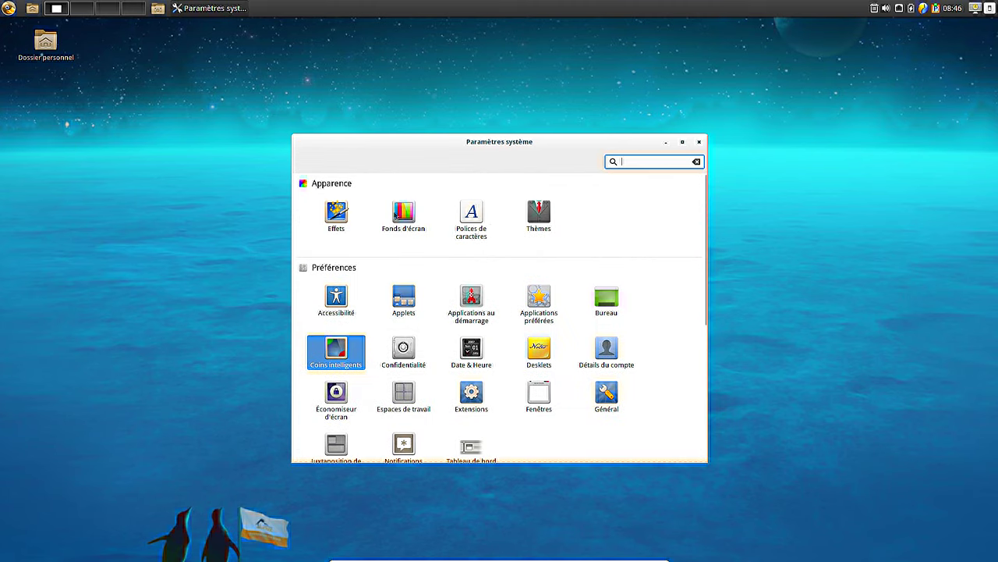
- Open Fonds d'écran and try golden penguin, Calculate Linux 14, dark blue, orange sunset and light blue wallpapers
{"action": "left_click", "coordinate": [409, 219]}
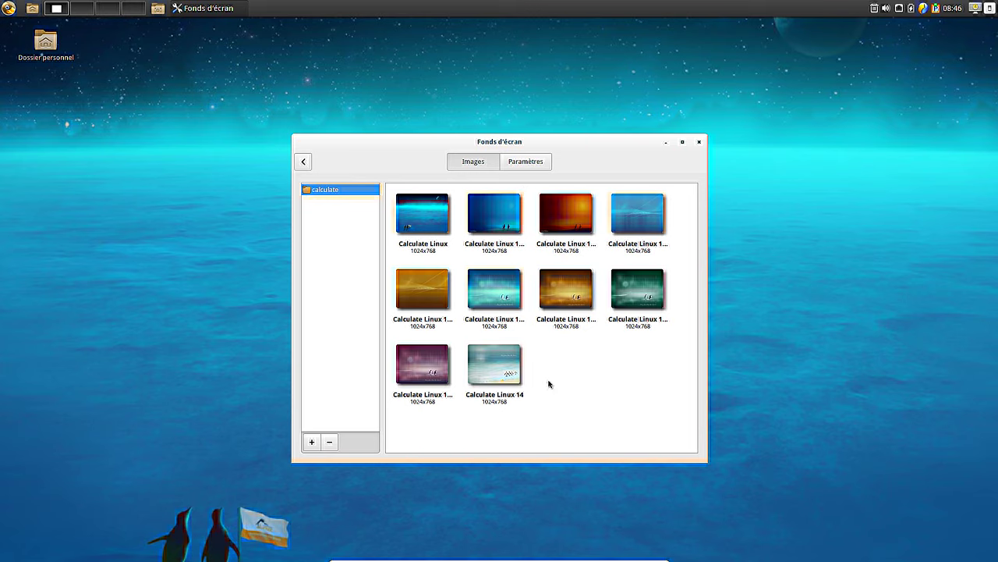
{"action": "left_click", "coordinate": [577, 280]}
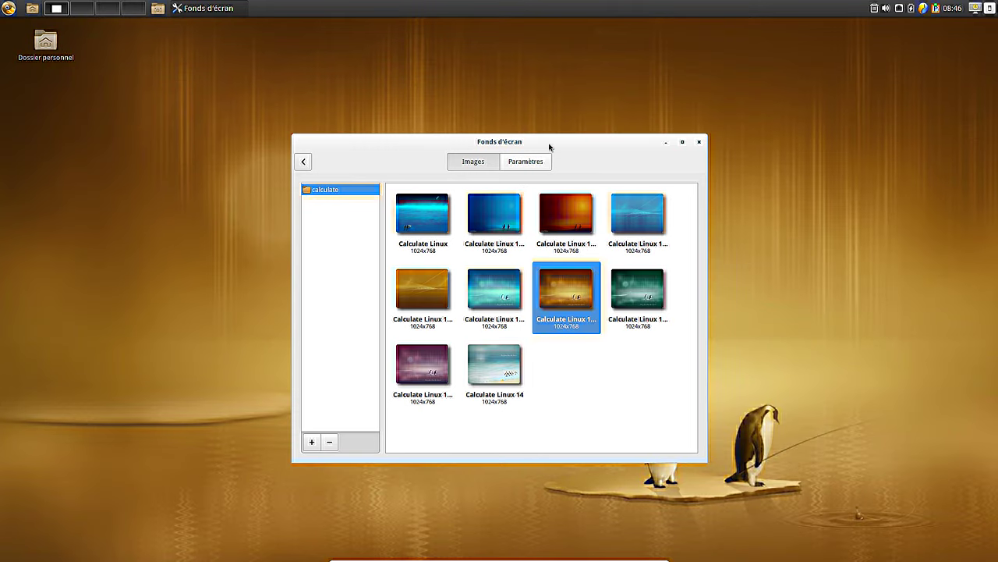
{"action": "left_click_drag", "start_coordinate": [551, 147], "coordinate": [689, 72]}
{"action": "left_click", "coordinate": [635, 309]}
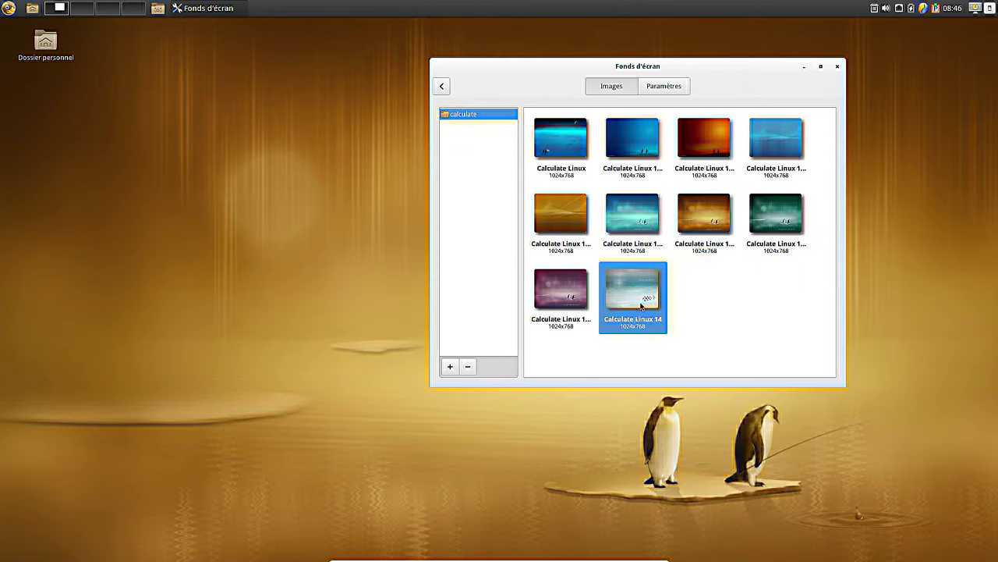
{"action": "left_click", "coordinate": [639, 127]}
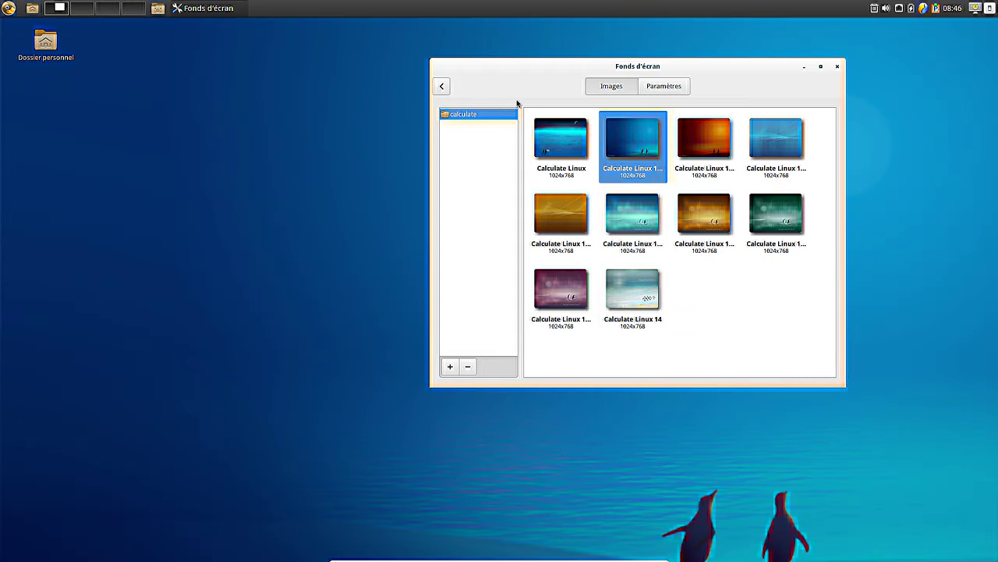
{"action": "left_click_drag", "start_coordinate": [507, 69], "coordinate": [176, 92]}
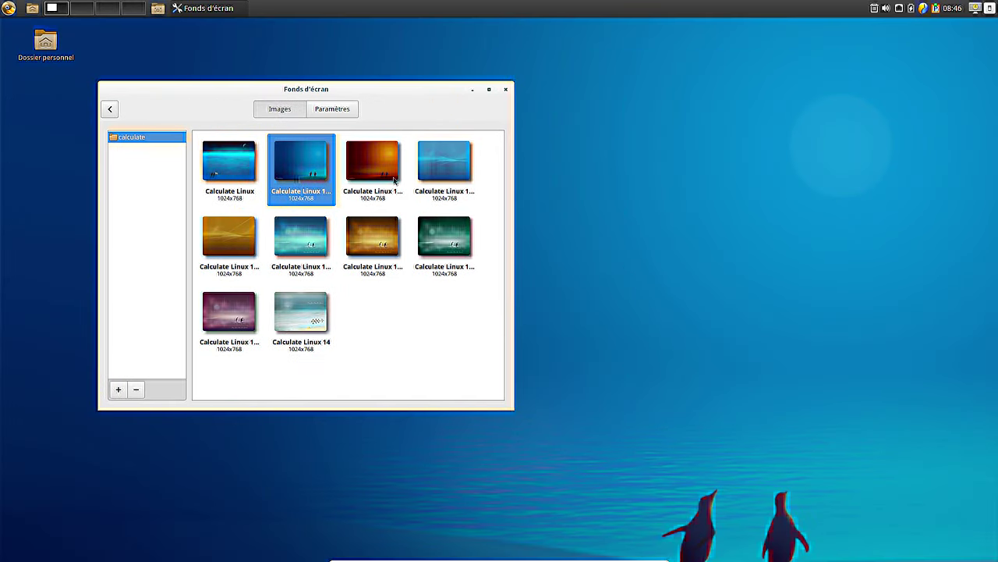
{"action": "left_click", "coordinate": [393, 181]}
{"action": "left_click", "coordinate": [315, 181]}
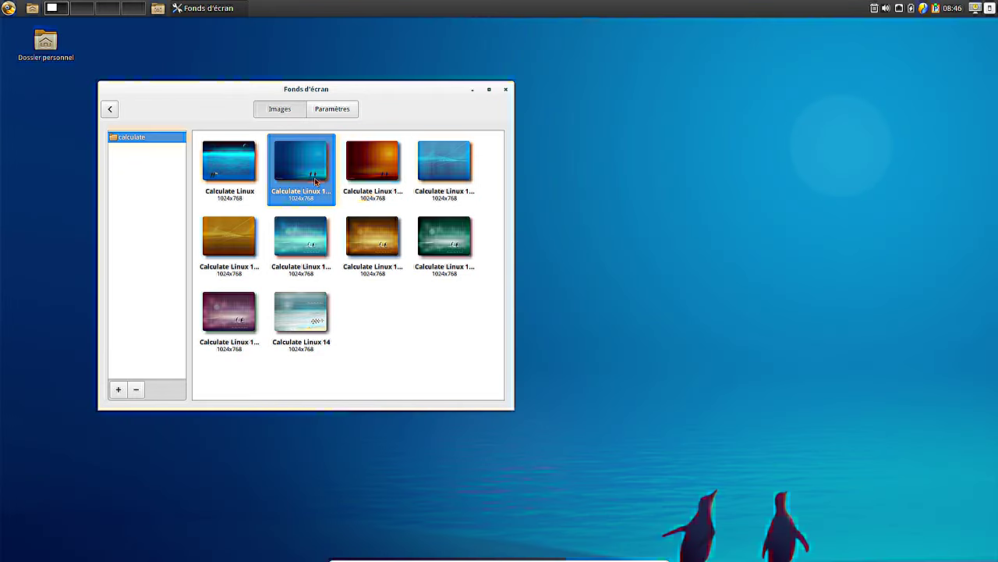
{"action": "left_click", "coordinate": [373, 168]}
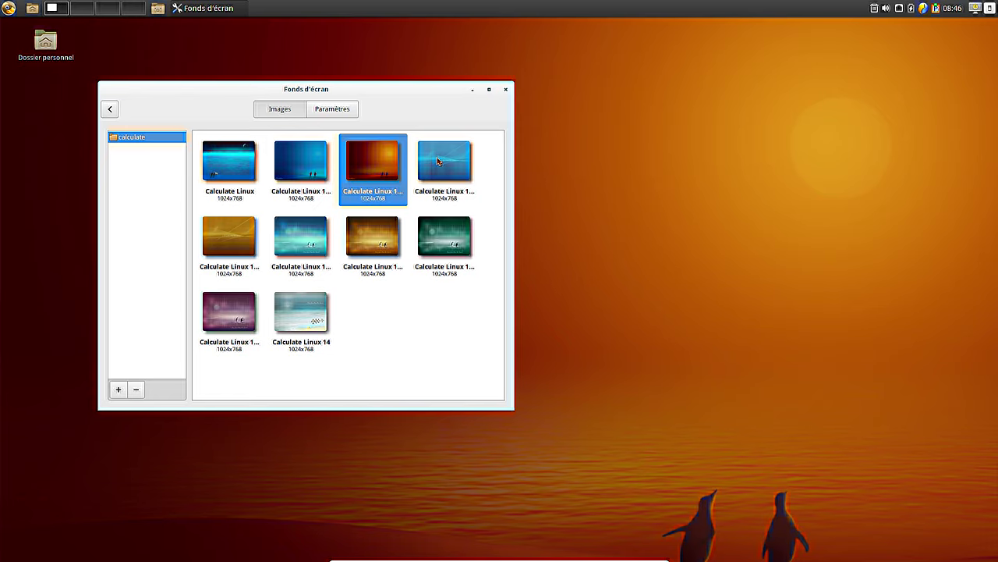
{"action": "left_click", "coordinate": [436, 161]}
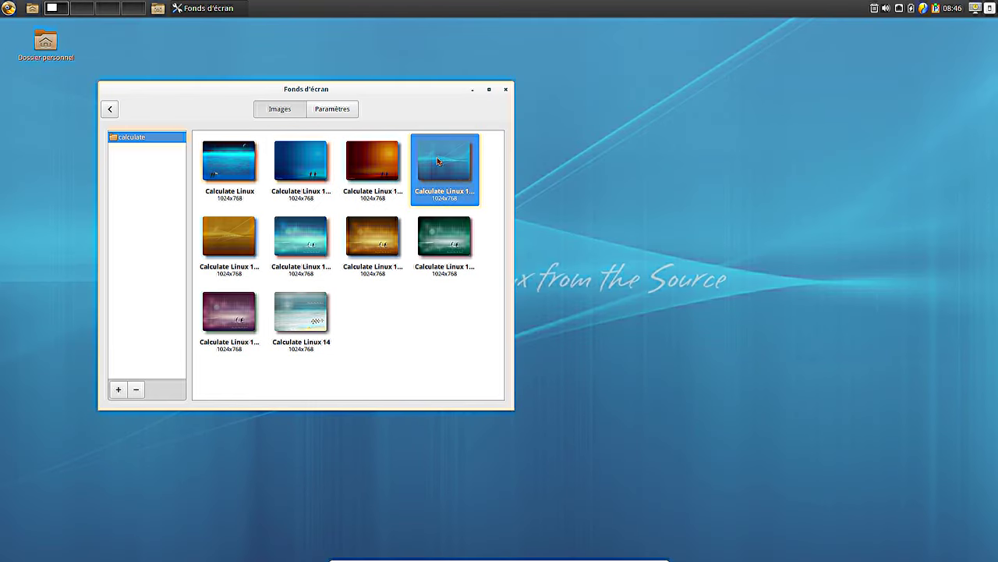
- Try golden, penguin, teal and green images, then set the blue planet Calculate Linux wallpaper
{"action": "left_click", "coordinate": [220, 238]}
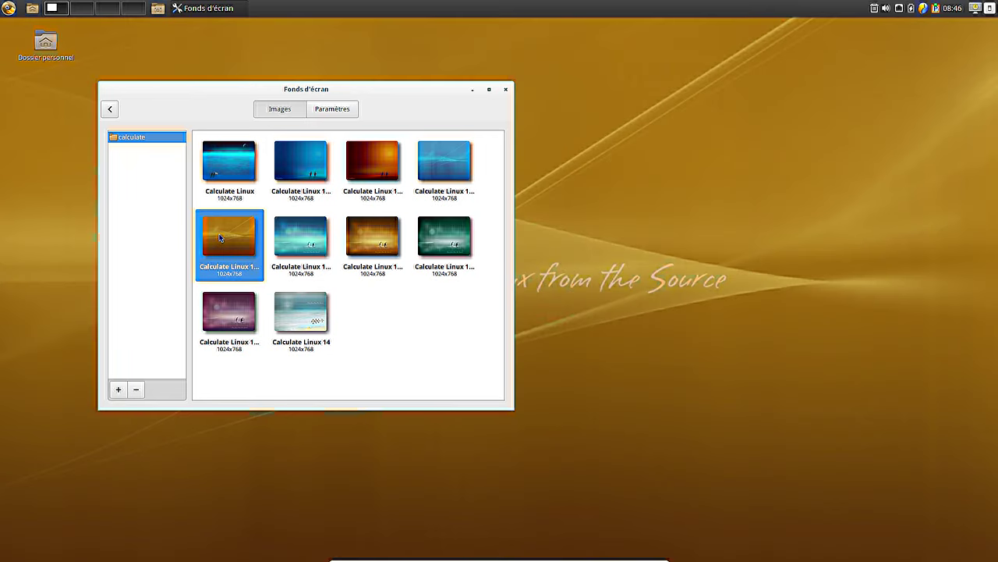
{"action": "left_click", "coordinate": [301, 242]}
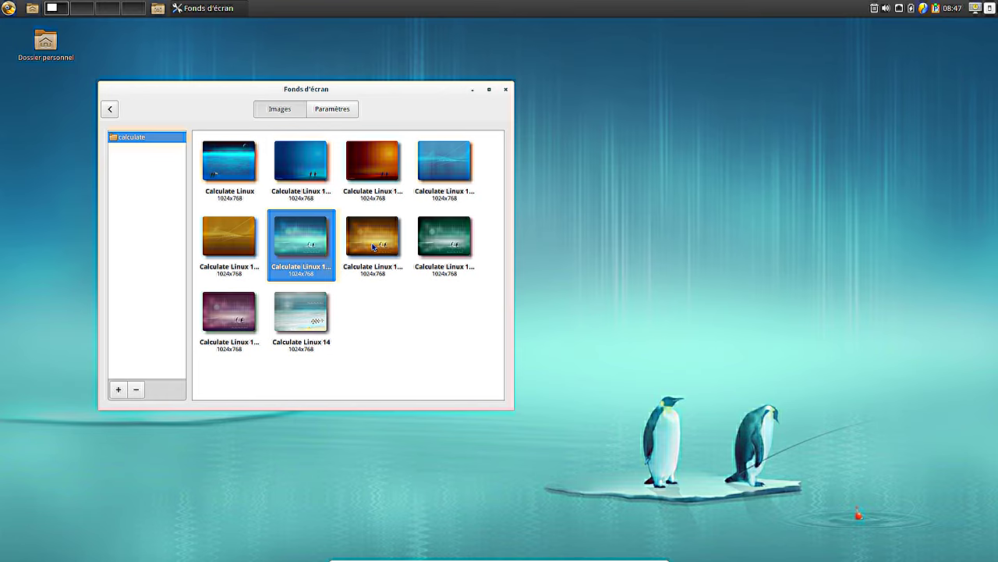
{"action": "left_click", "coordinate": [239, 330]}
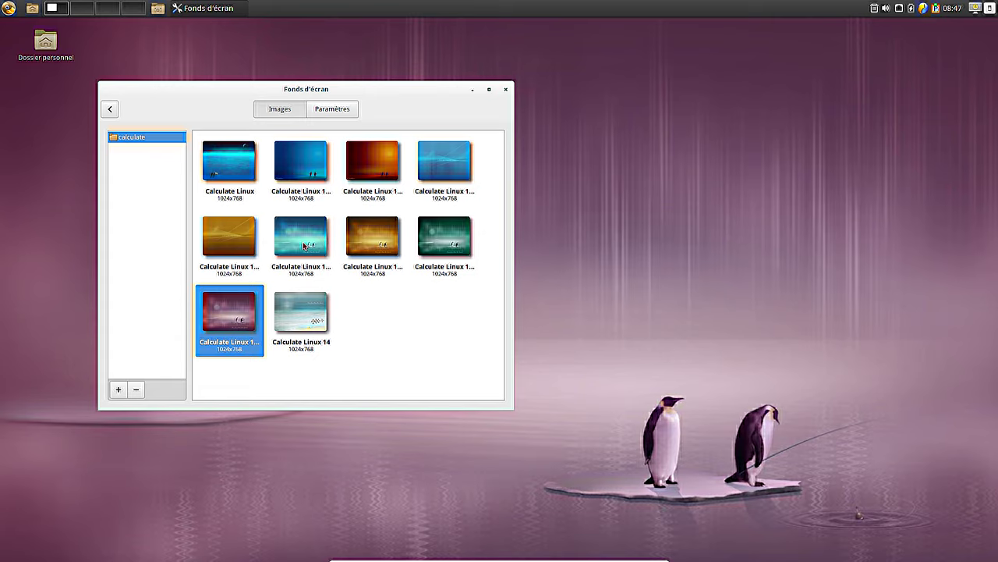
{"action": "left_click", "coordinate": [386, 245]}
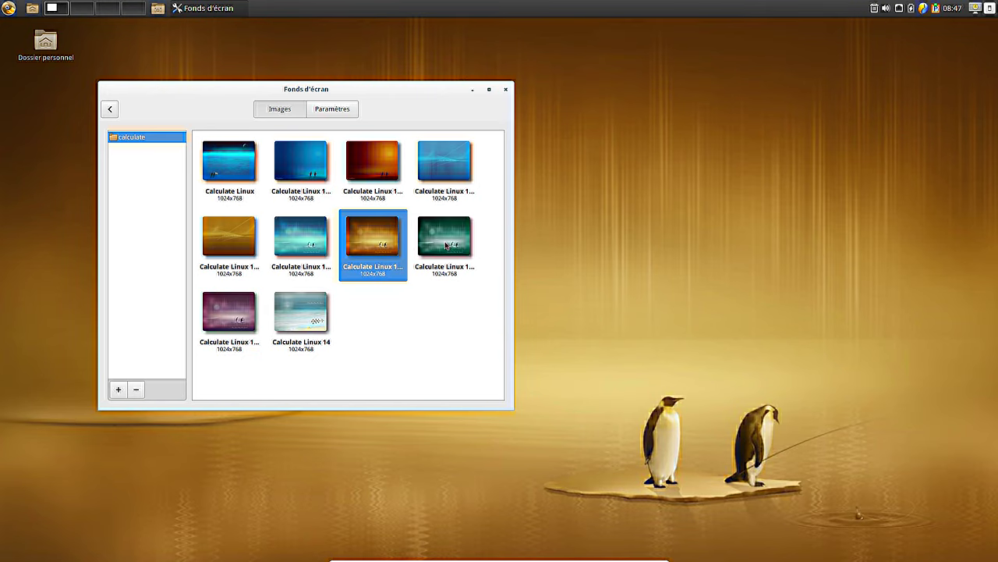
{"action": "left_click", "coordinate": [310, 244]}
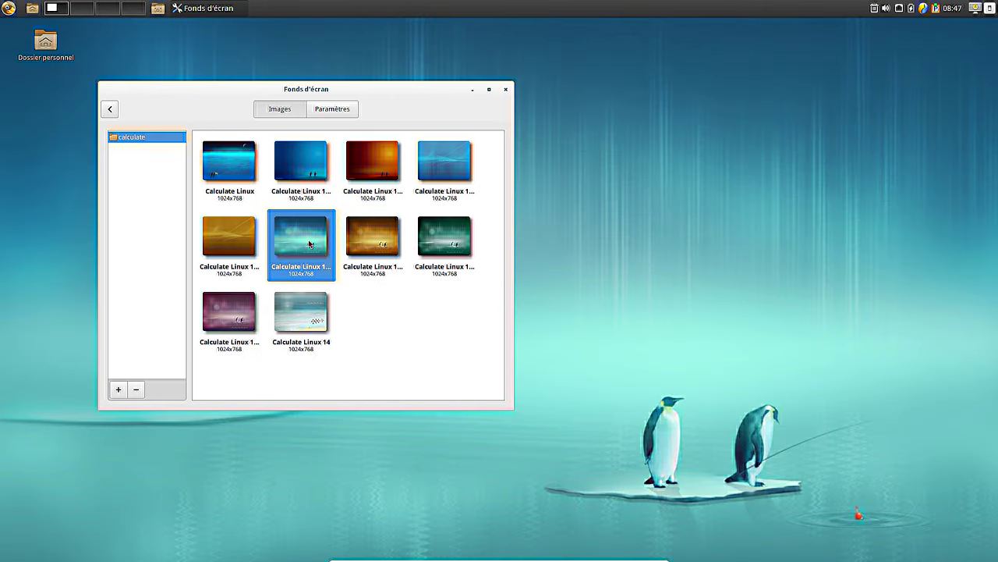
{"action": "left_click", "coordinate": [468, 244]}
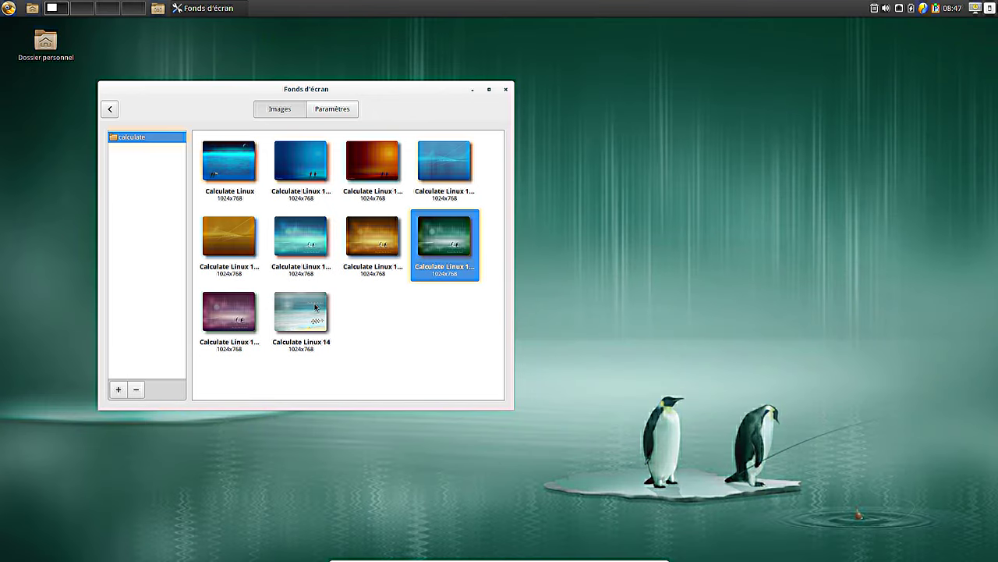
{"action": "left_click", "coordinate": [319, 309]}
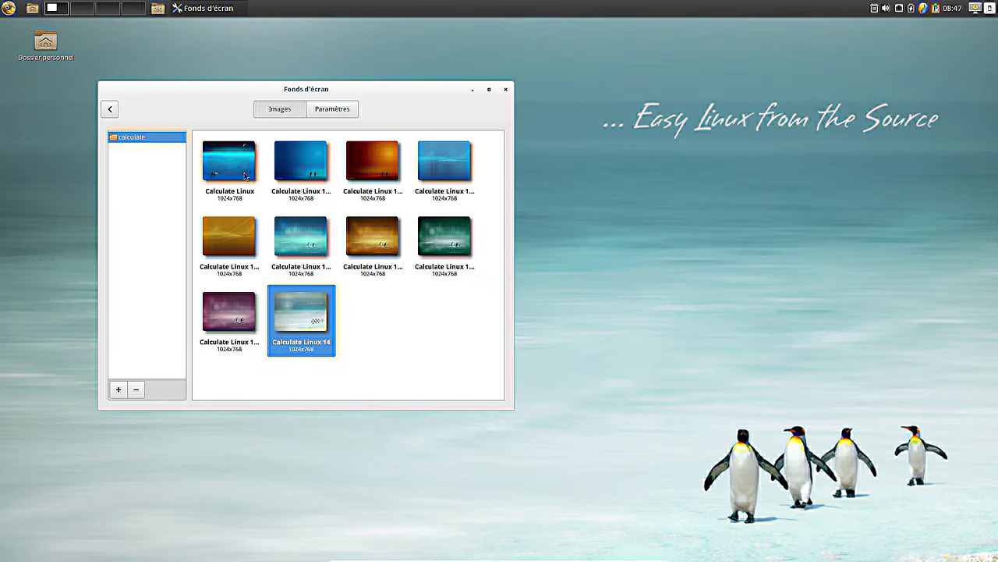
{"action": "left_click", "coordinate": [230, 169]}
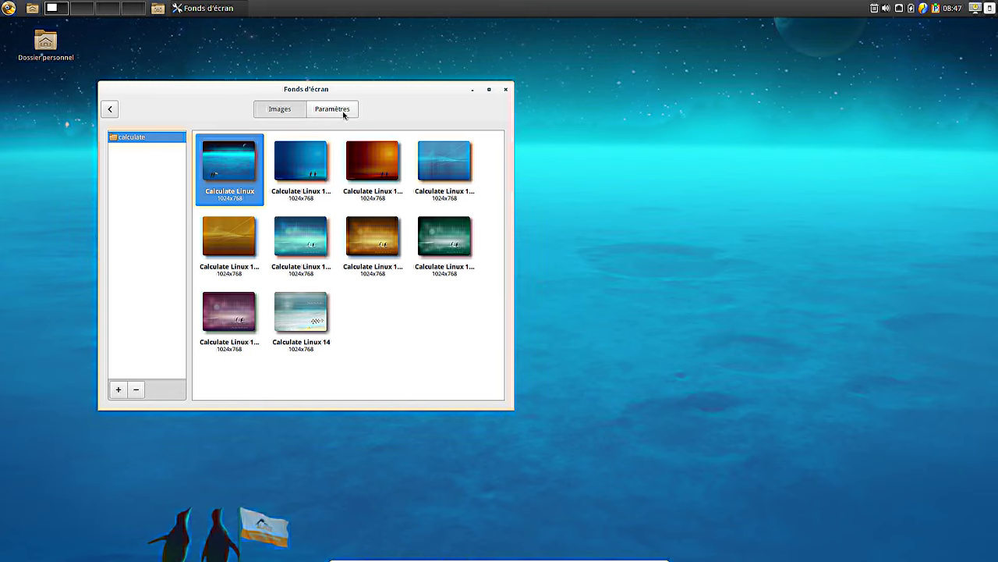
- Close Fonds d'écran and log out via Se déconnecter > Fermer la session
{"action": "left_click", "coordinate": [506, 90]}
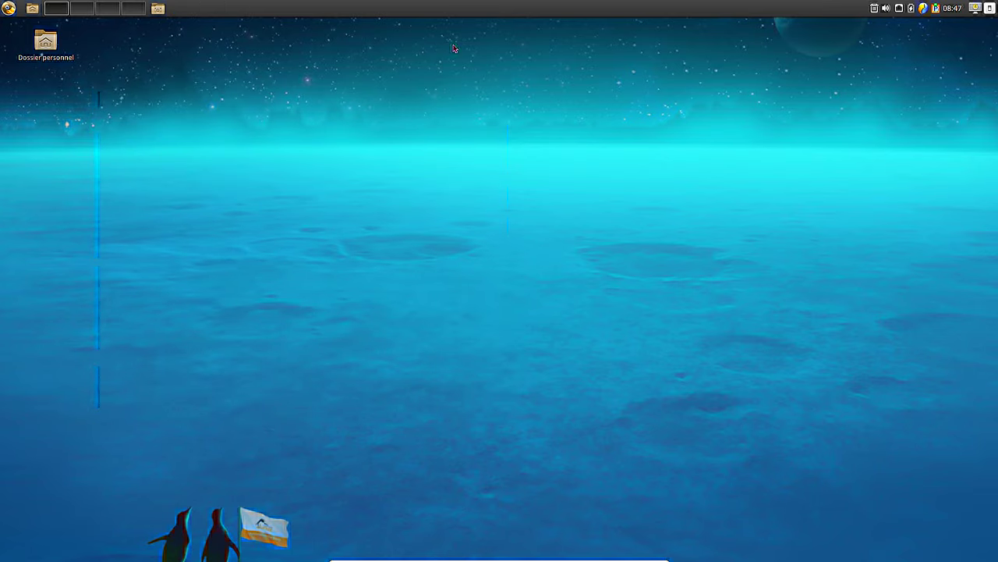
{"action": "left_click", "coordinate": [8, 9]}
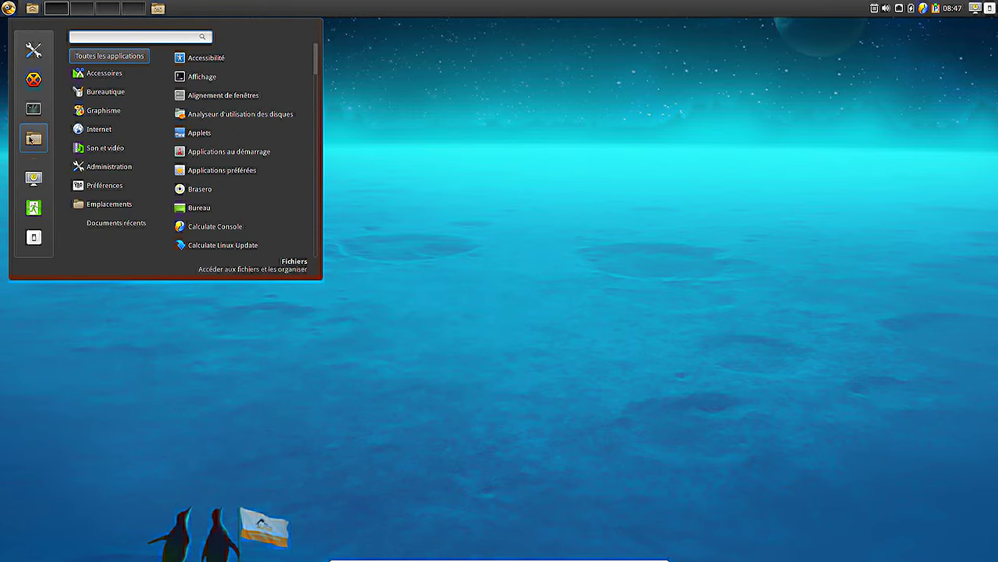
{"action": "left_click", "coordinate": [33, 207]}
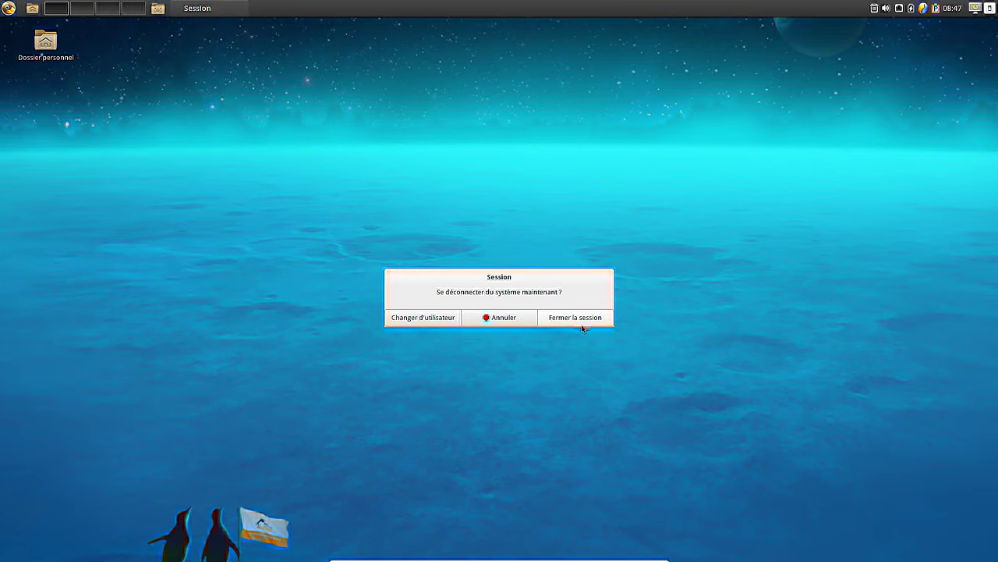
{"action": "left_click", "coordinate": [577, 317]}
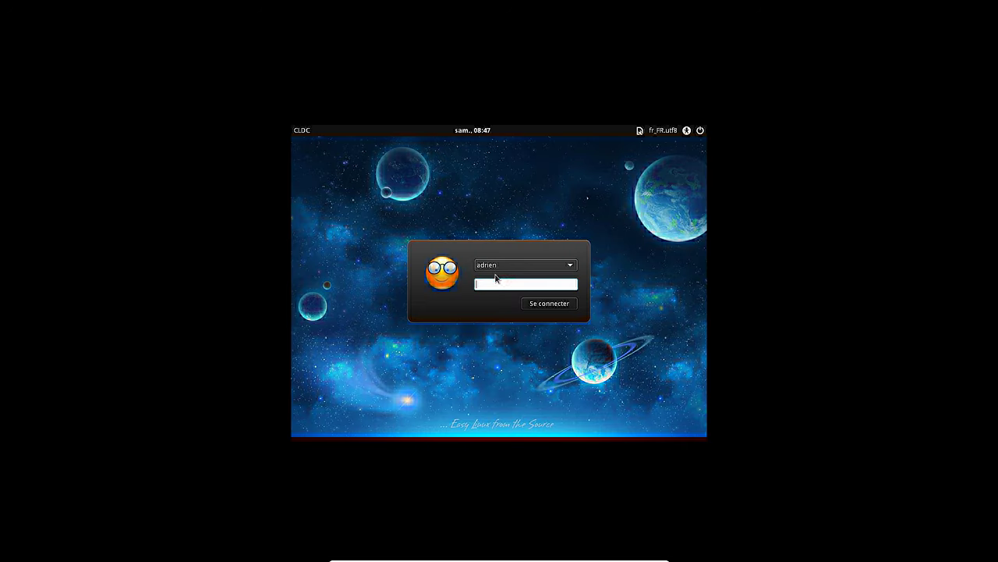
{"action": "left_click", "coordinate": [513, 263]}
- Log in as the Test account, re-entering the password after the first attempt fails
{"action": "left_click", "coordinate": [517, 251]}
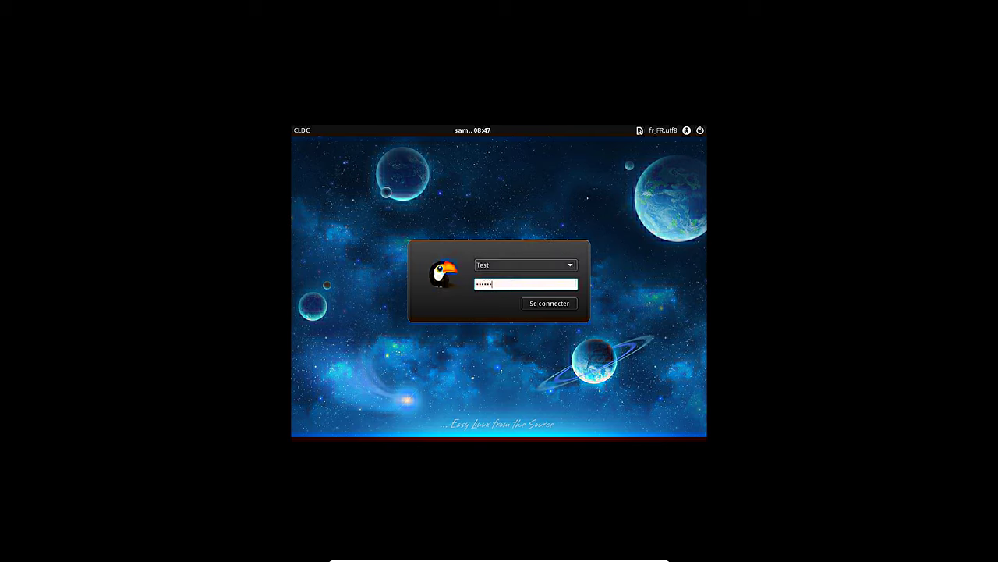
{"action": "key", "text": "Return"}
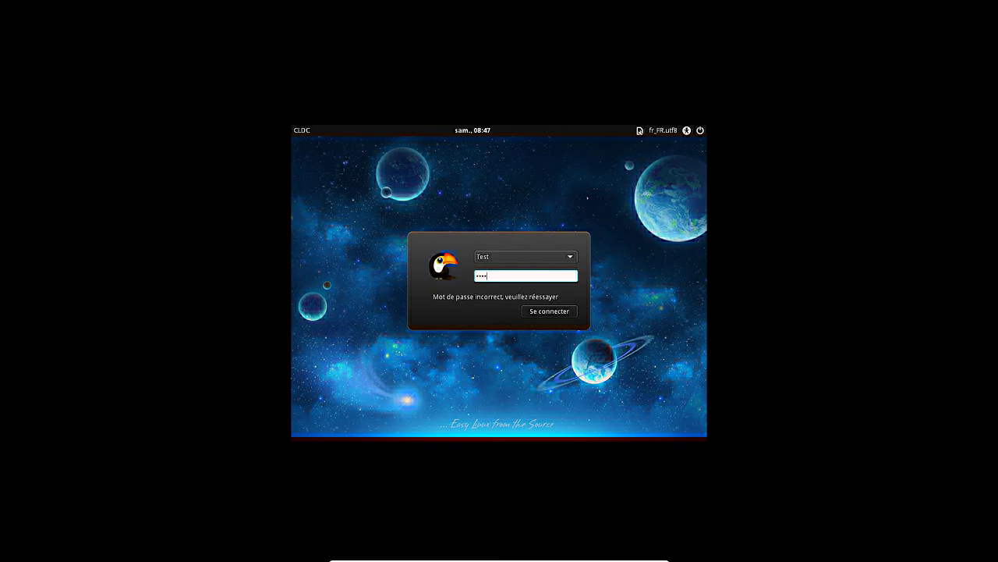
{"action": "left_click", "coordinate": [564, 314]}
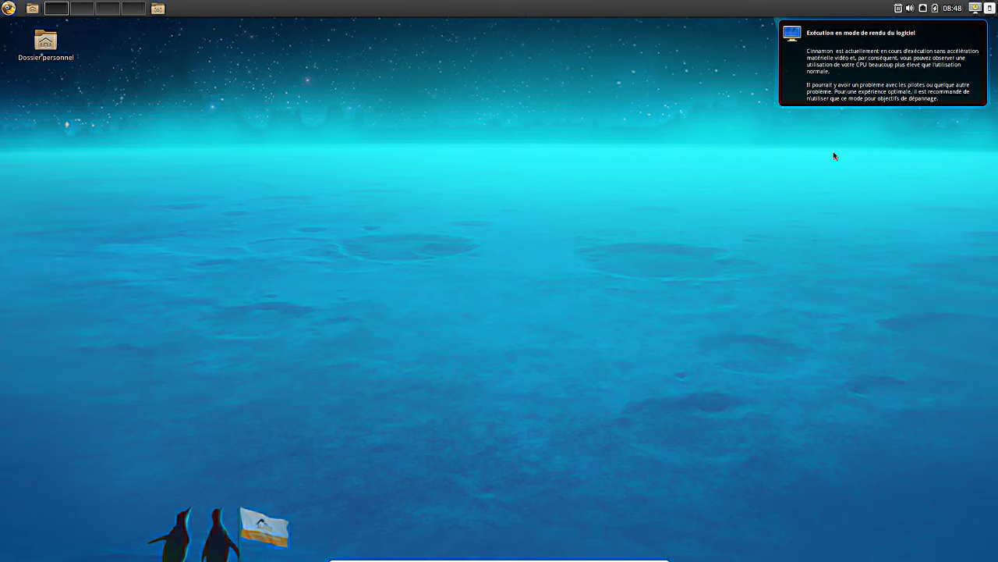
- Dismiss the software-rendering notification and close the applications menu again
{"action": "left_click", "coordinate": [887, 58]}
{"action": "mouse_move", "coordinate": [631, 554]}
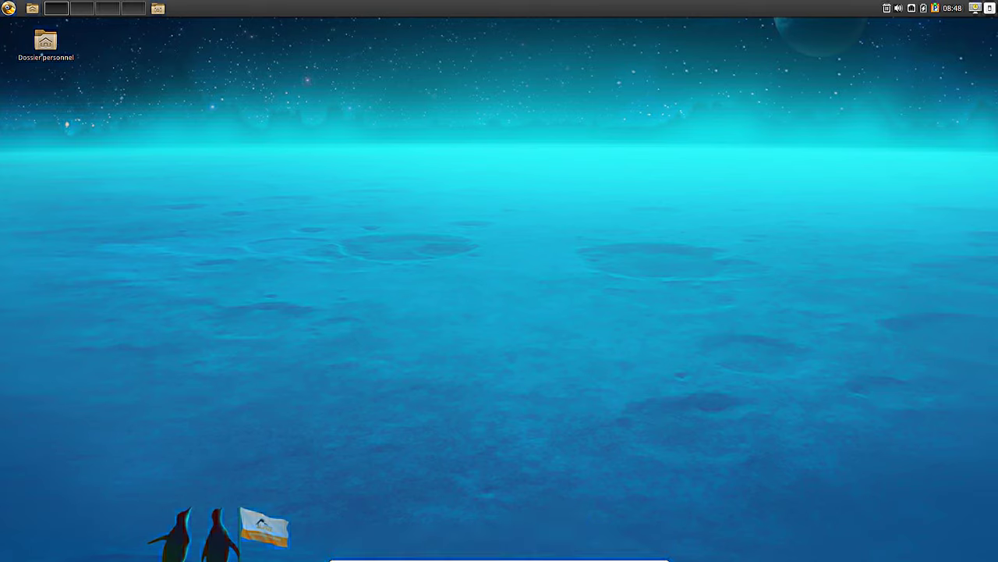
{"action": "left_click", "coordinate": [8, 9]}
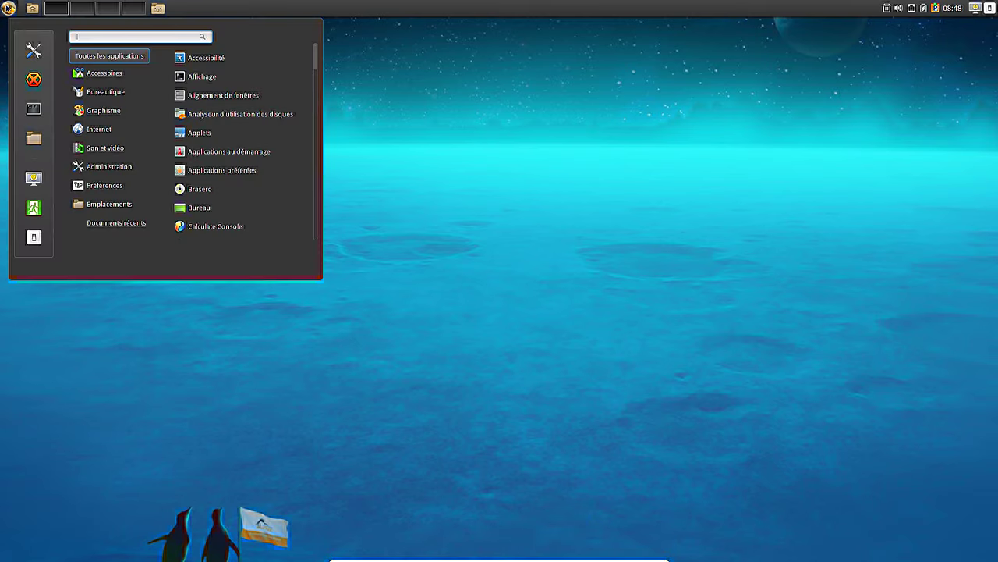
{"action": "left_click", "coordinate": [8, 8]}
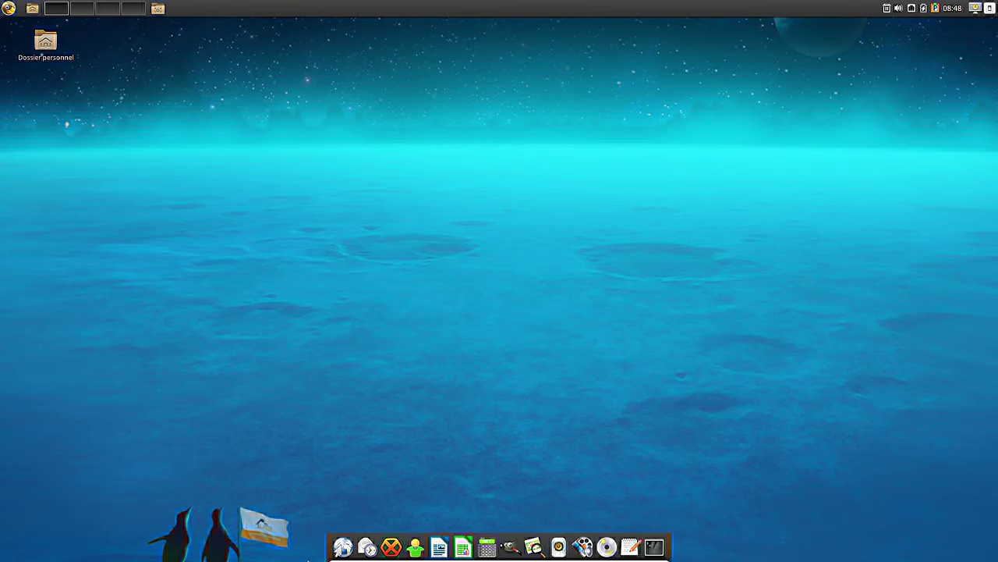
{"action": "left_click", "coordinate": [8, 9]}
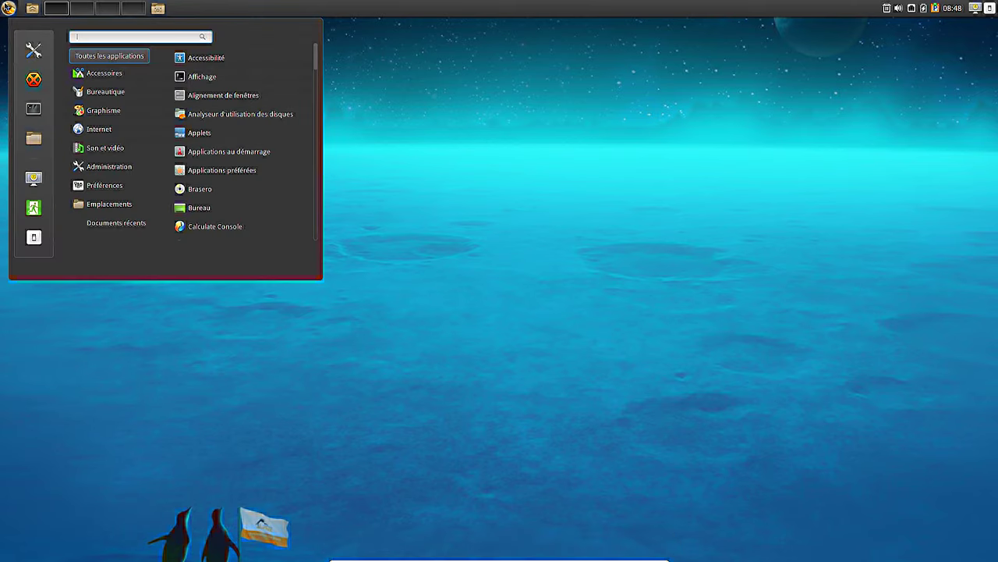
{"action": "left_click", "coordinate": [961, 11]}
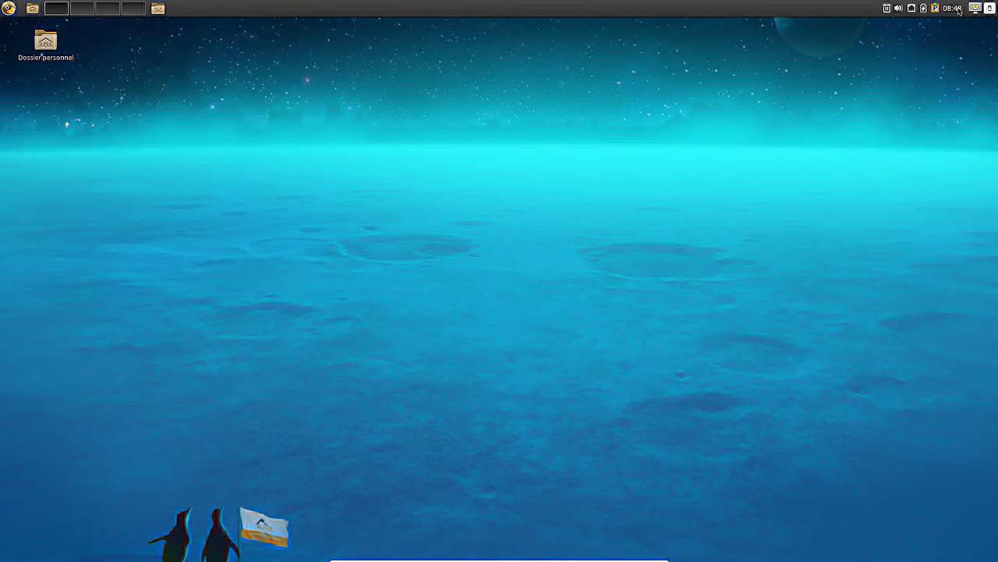
- Open the Test account's home folder from the Menu, then close it
{"action": "left_click", "coordinate": [8, 9]}
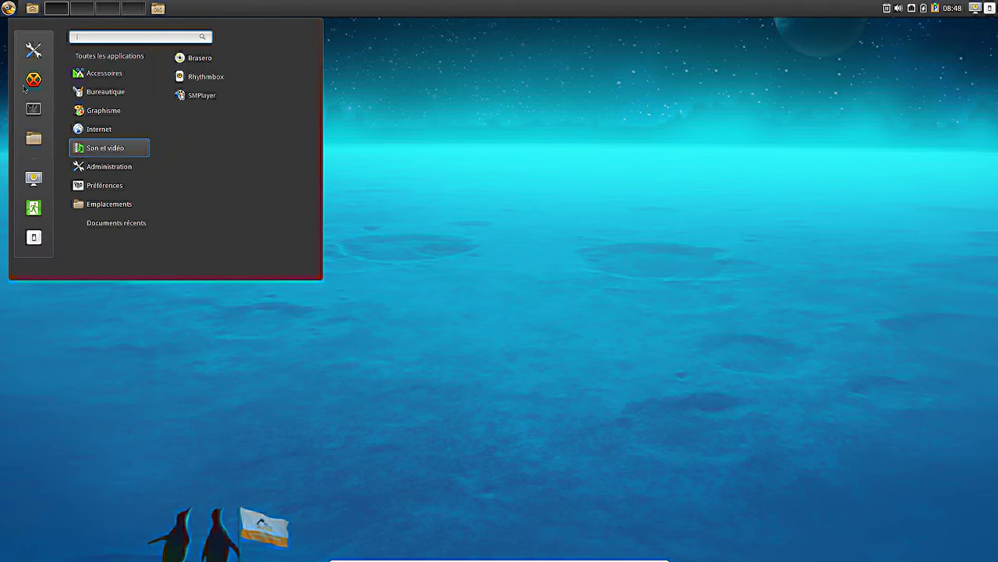
{"action": "left_click", "coordinate": [28, 140]}
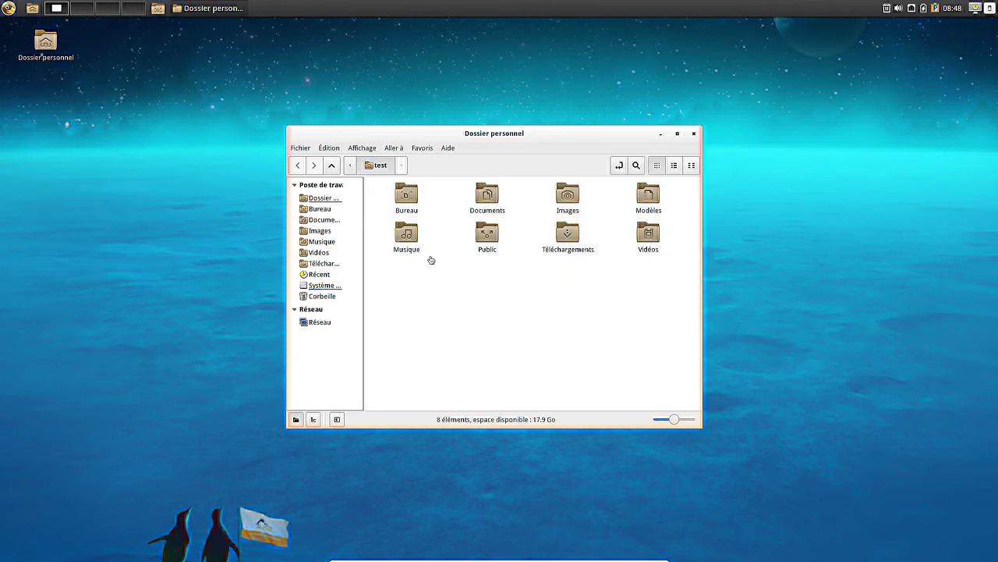
{"action": "left_click", "coordinate": [697, 135]}
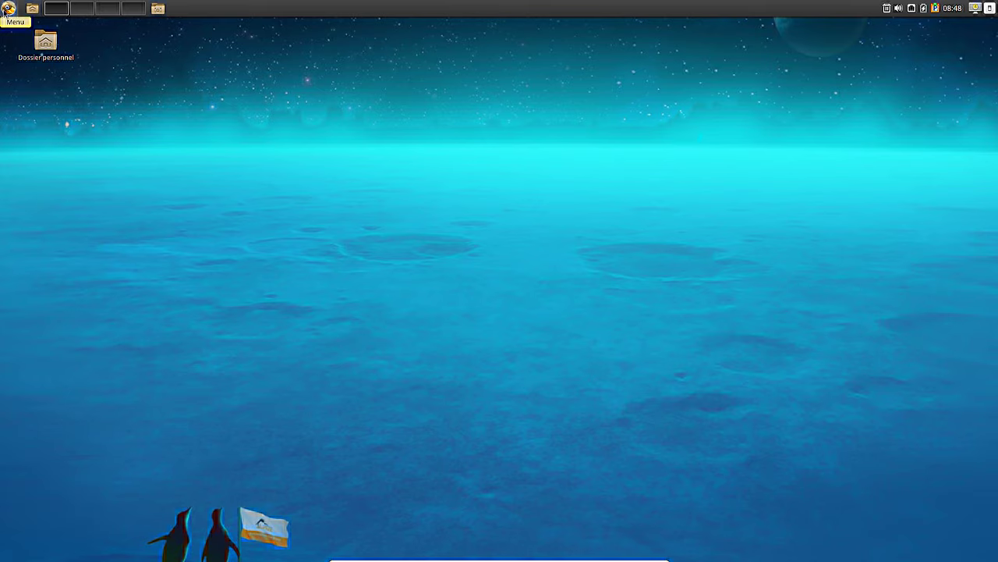
- Launch a terminal from the Menu's sidebar after browsing the Internet category
{"action": "left_click", "coordinate": [8, 11]}
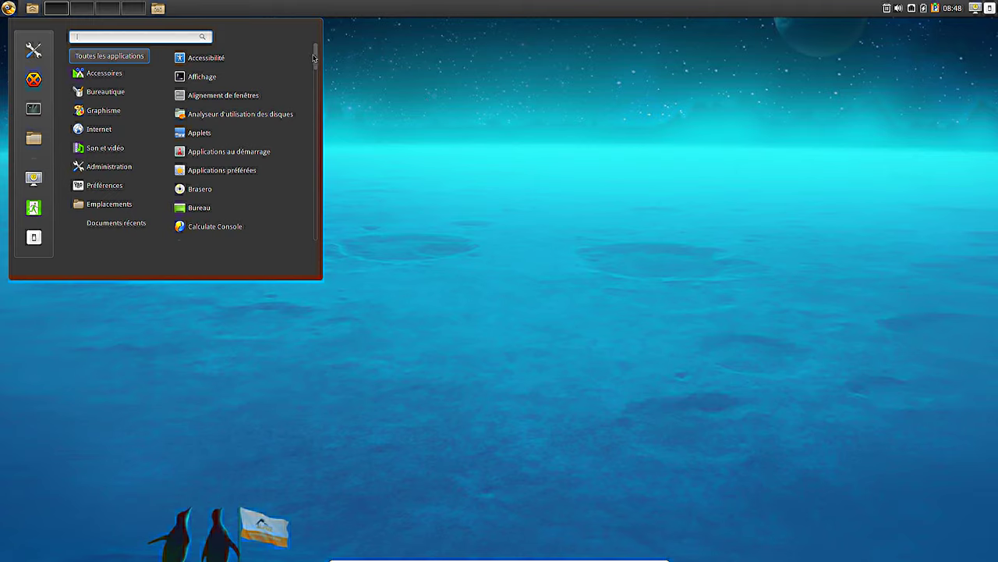
{"action": "left_click", "coordinate": [89, 131]}
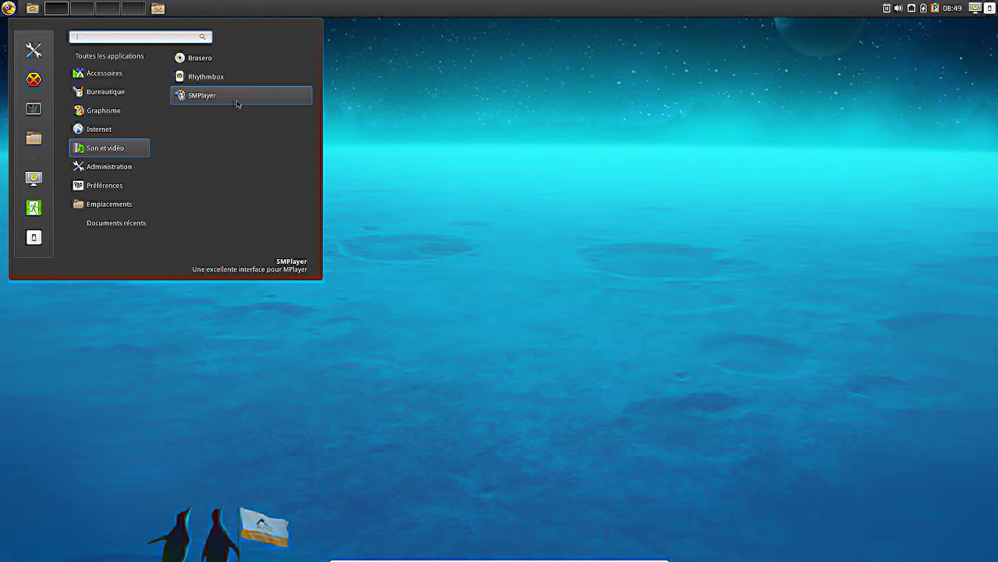
{"action": "mouse_move", "coordinate": [111, 80]}
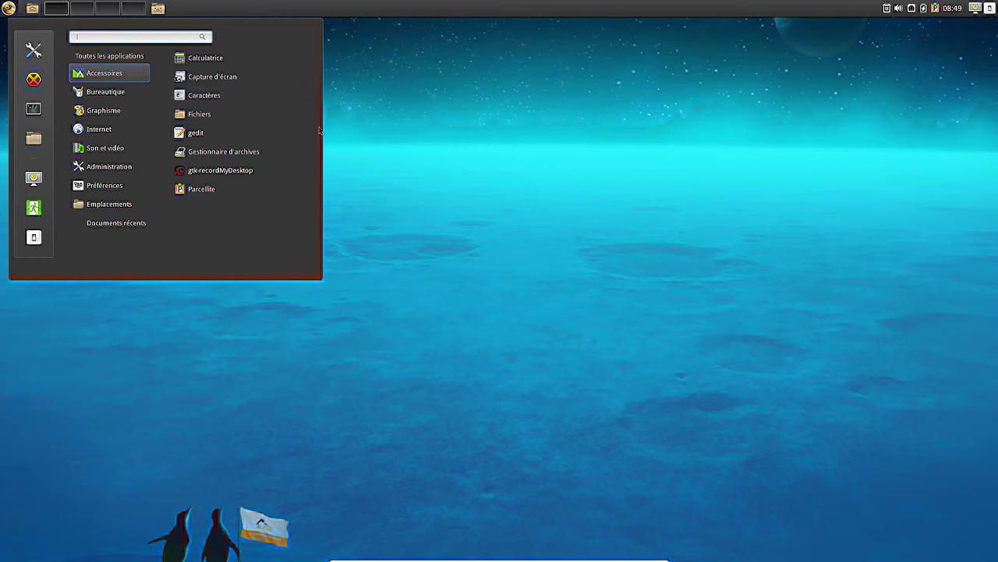
{"action": "mouse_move", "coordinate": [109, 185]}
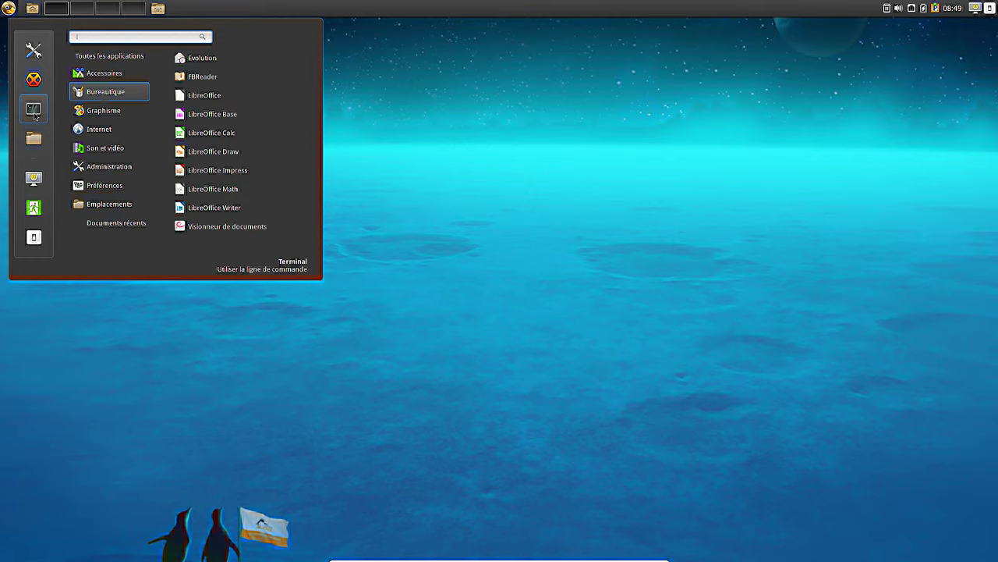
{"action": "left_click", "coordinate": [33, 109]}
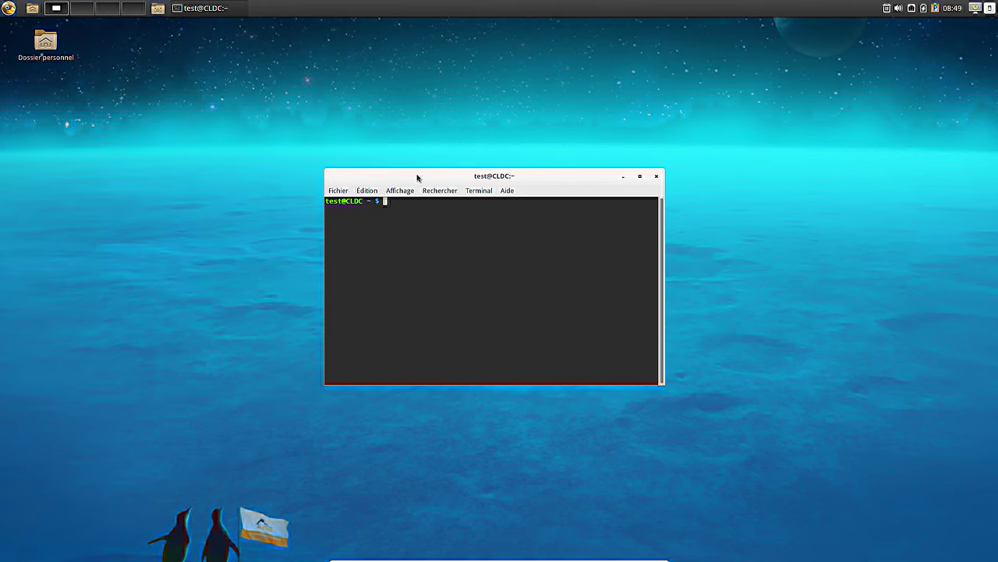
- Become root in the terminal with su and the root password
{"action": "left_click_drag", "start_coordinate": [416, 176], "coordinate": [426, 133]}
{"action": "type", "text": "su"}
{"action": "key", "text": "Return"}
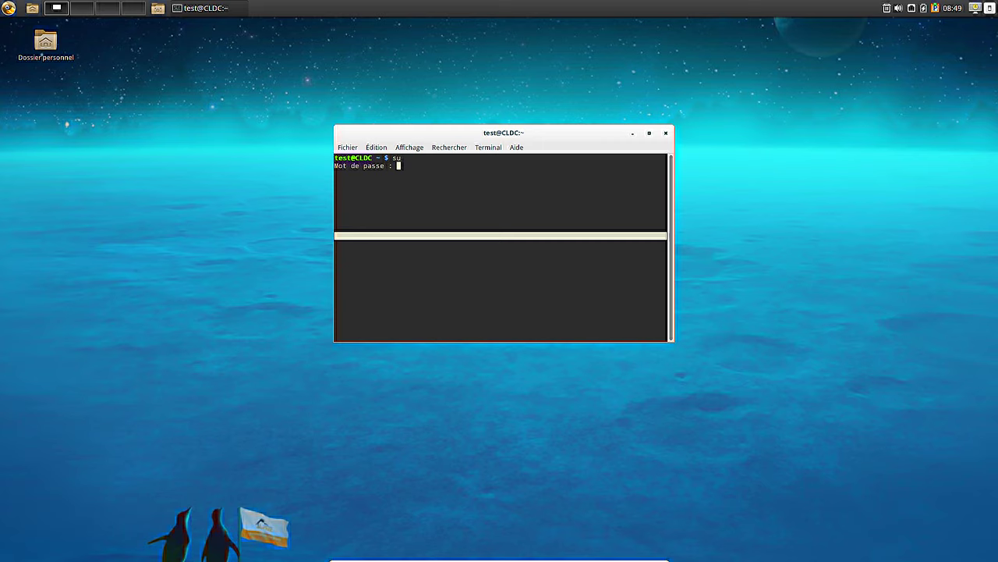
{"action": "key", "text": "Return"}
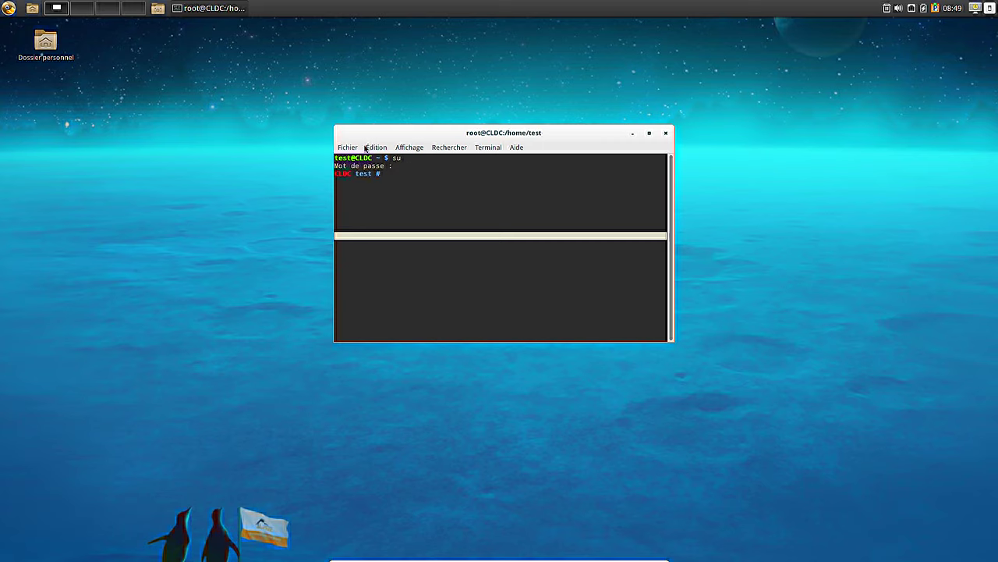
- Set the profile font to Droid Sans Mono Slashed Regular at size 15
{"action": "left_click", "coordinate": [378, 147]}
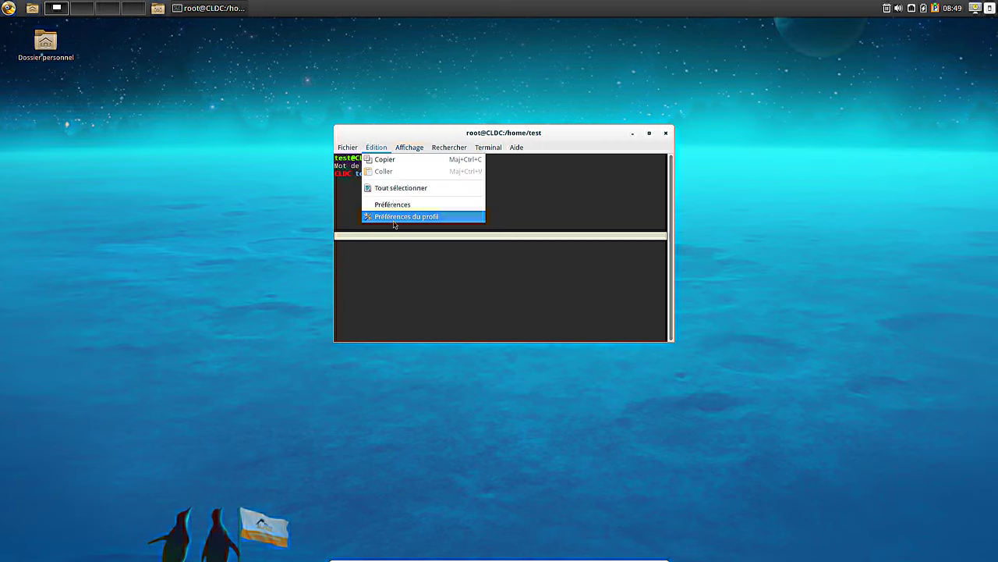
{"action": "left_click", "coordinate": [395, 219]}
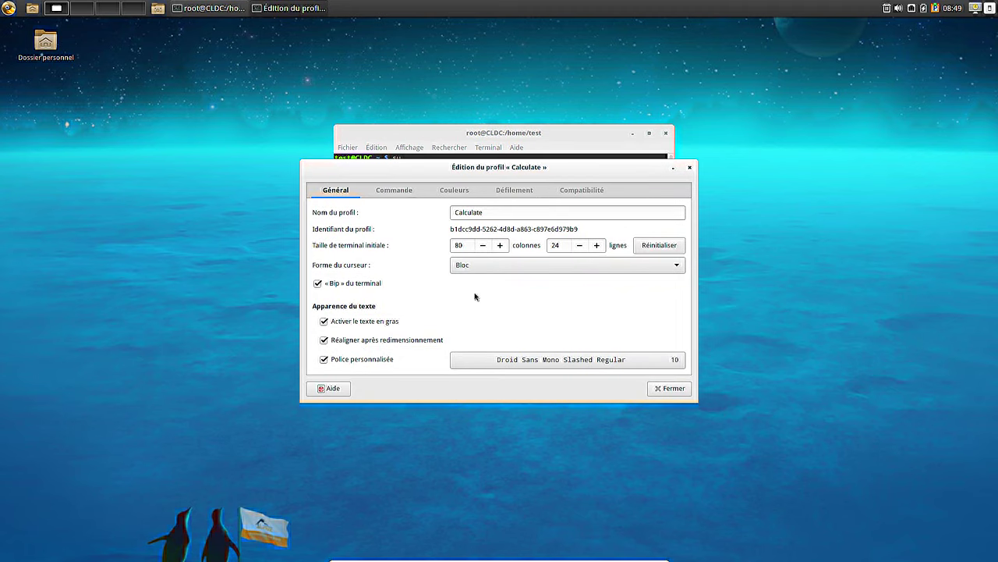
{"action": "left_click", "coordinate": [579, 367]}
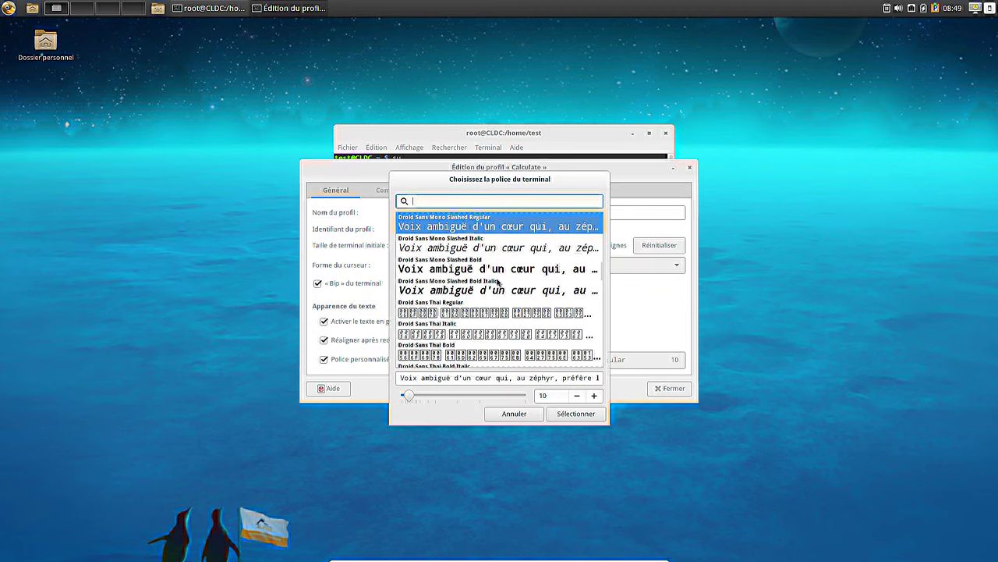
{"action": "left_click", "coordinate": [593, 395]}
{"action": "left_click", "coordinate": [594, 395]}
{"action": "left_click", "coordinate": [594, 395]}
{"action": "left_click", "coordinate": [593, 395]}
{"action": "left_click", "coordinate": [594, 396]}
{"action": "left_click", "coordinate": [576, 413]}
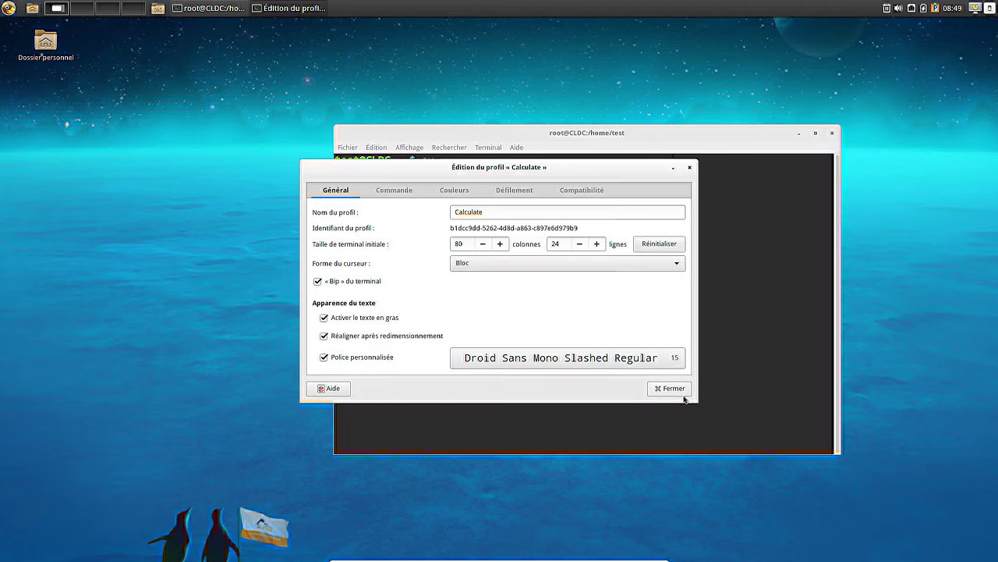
{"action": "left_click", "coordinate": [669, 388]}
- Run eix-sync to sync the Distros, Calculate and Gentoo repositories
{"action": "type", "text": "eix-"}
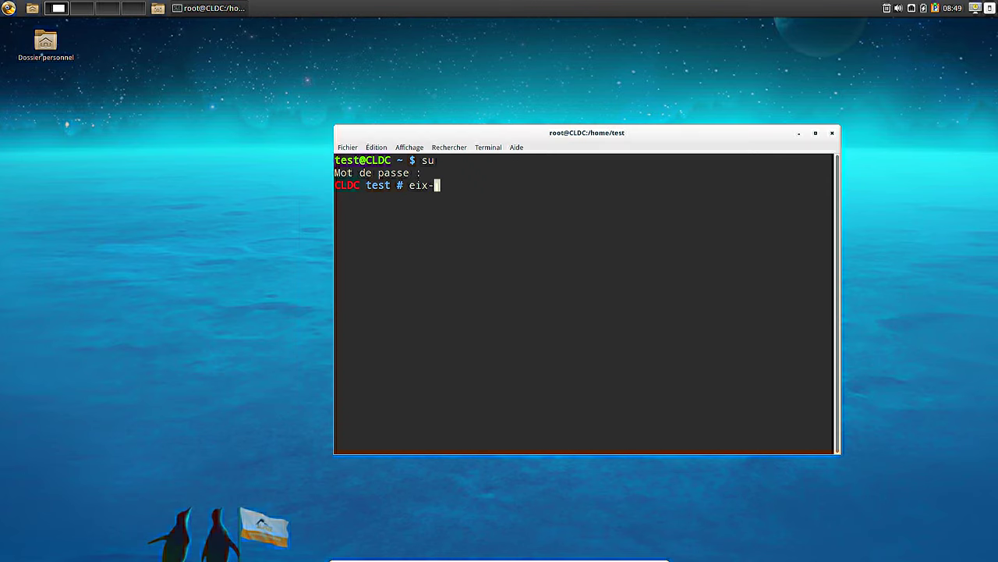
{"action": "type", "text": "sync"}
{"action": "key", "text": "Return"}
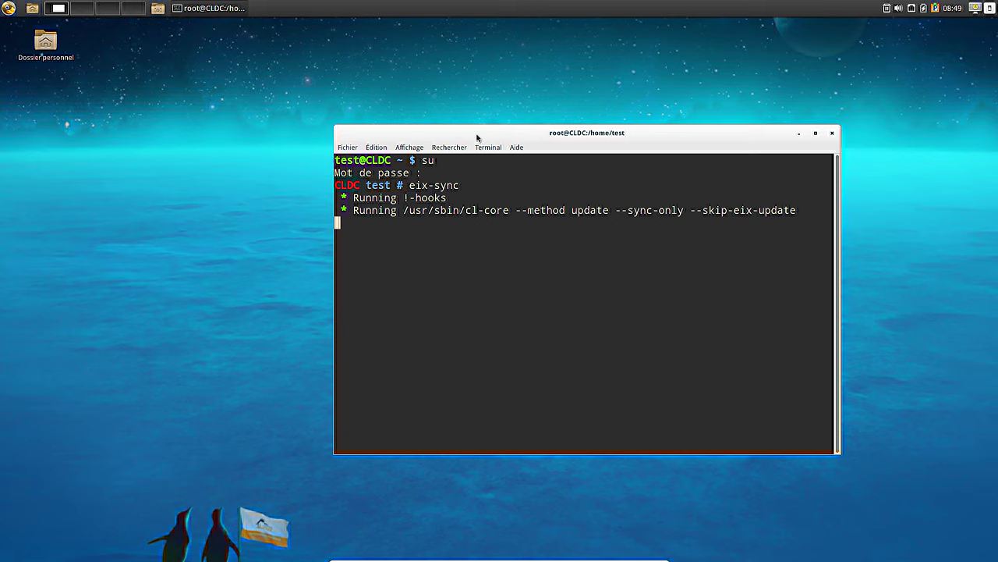
{"action": "left_click_drag", "start_coordinate": [477, 135], "coordinate": [399, 81]}
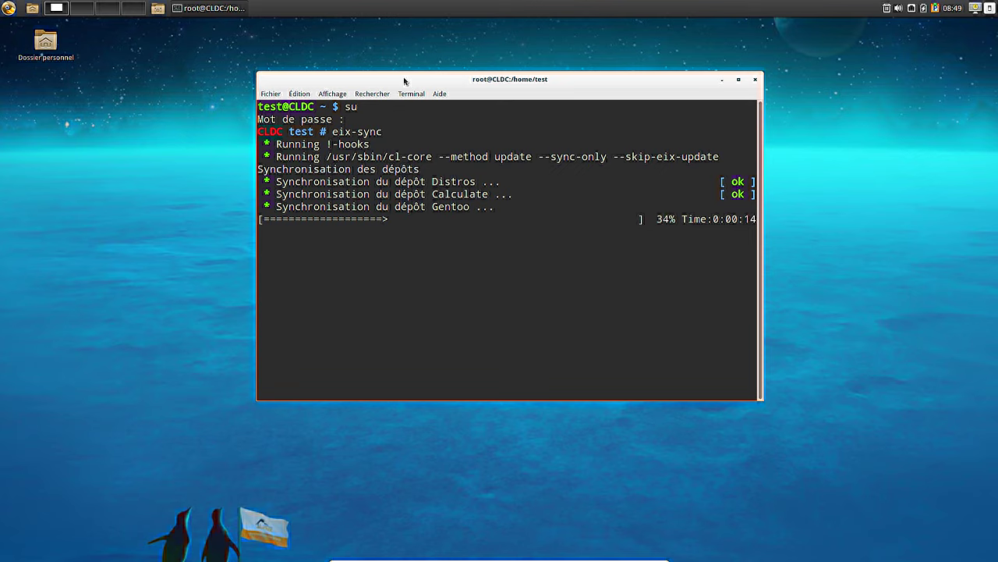
{"action": "double_click", "coordinate": [445, 193]}
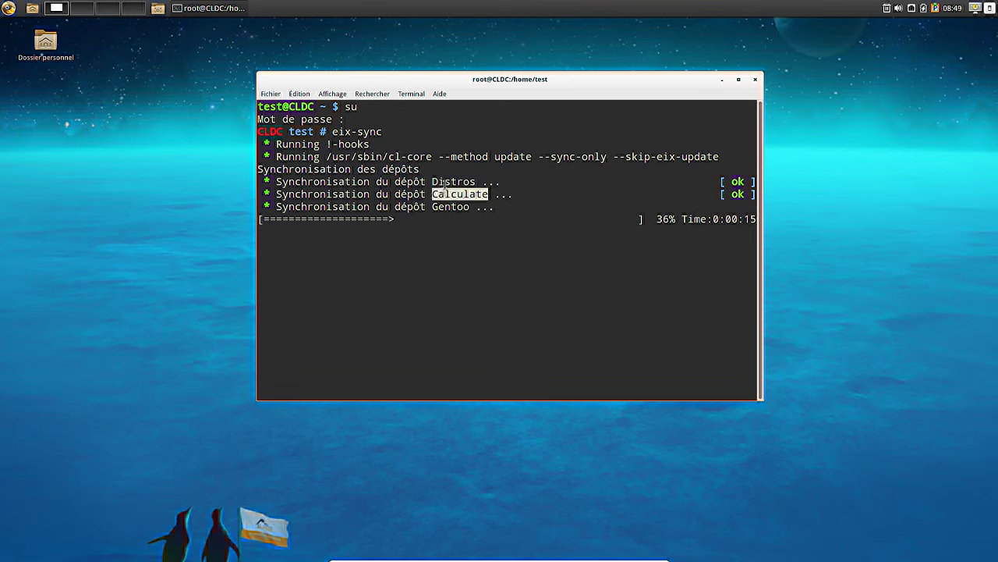
{"action": "double_click", "coordinate": [450, 181]}
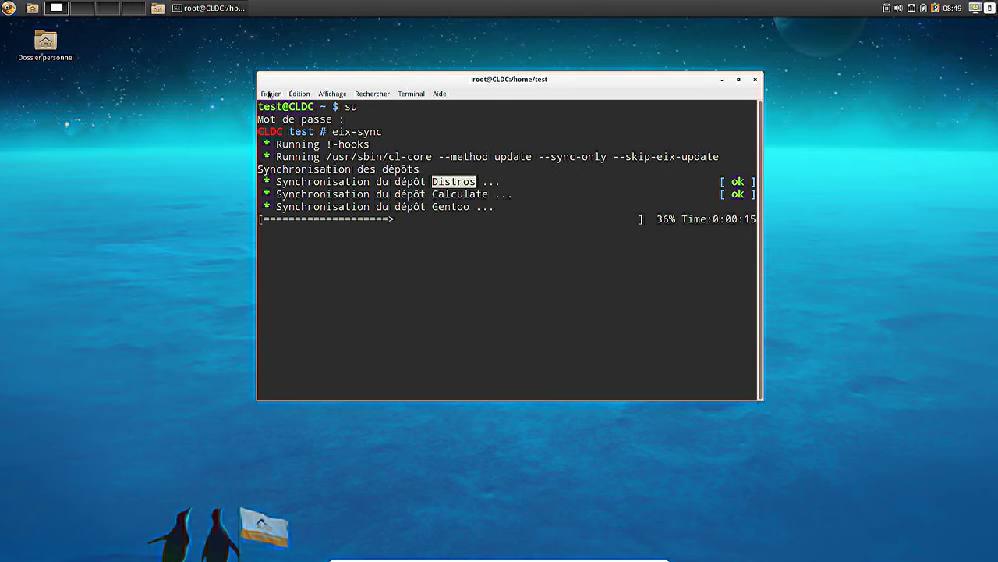
{"action": "left_click", "coordinate": [271, 93]}
- Close the Édition menu while eix-sync finishes Gentoo and updates caches
{"action": "key", "text": "Right"}
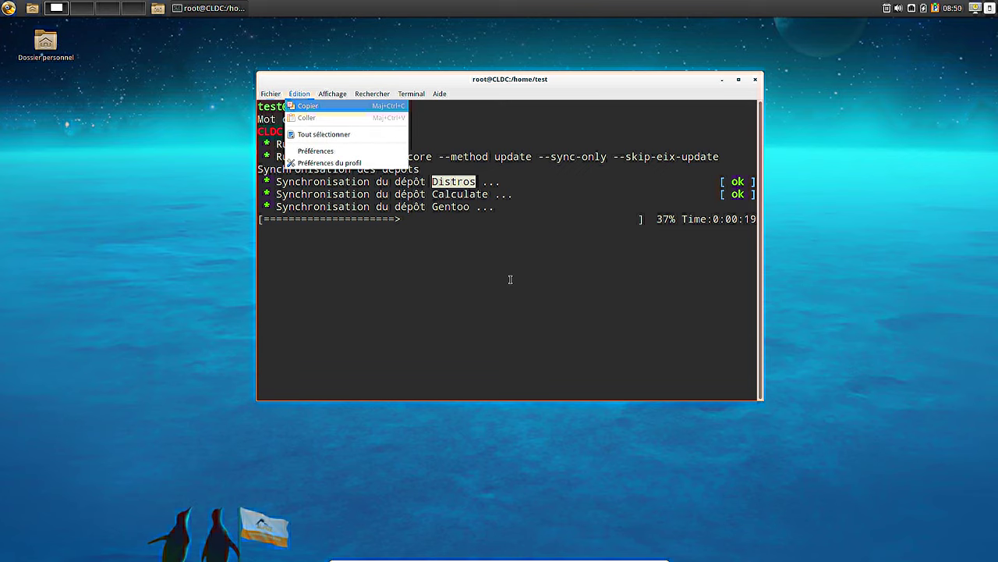
{"action": "key", "text": "Escape"}
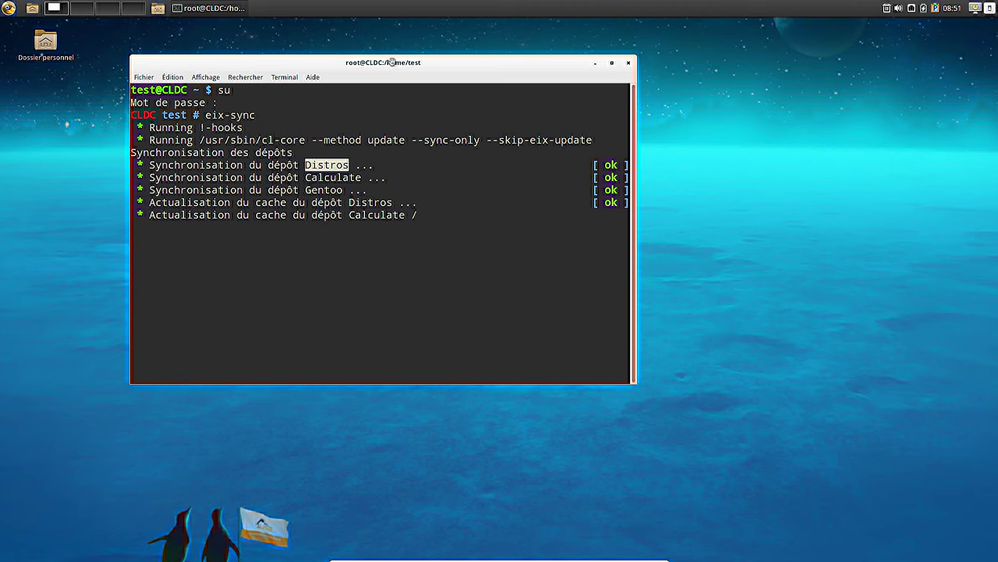
- Wait for eix-update to finish building the 19091-package database, clearing output selections
{"action": "left_click_drag", "start_coordinate": [394, 64], "coordinate": [441, 64]}
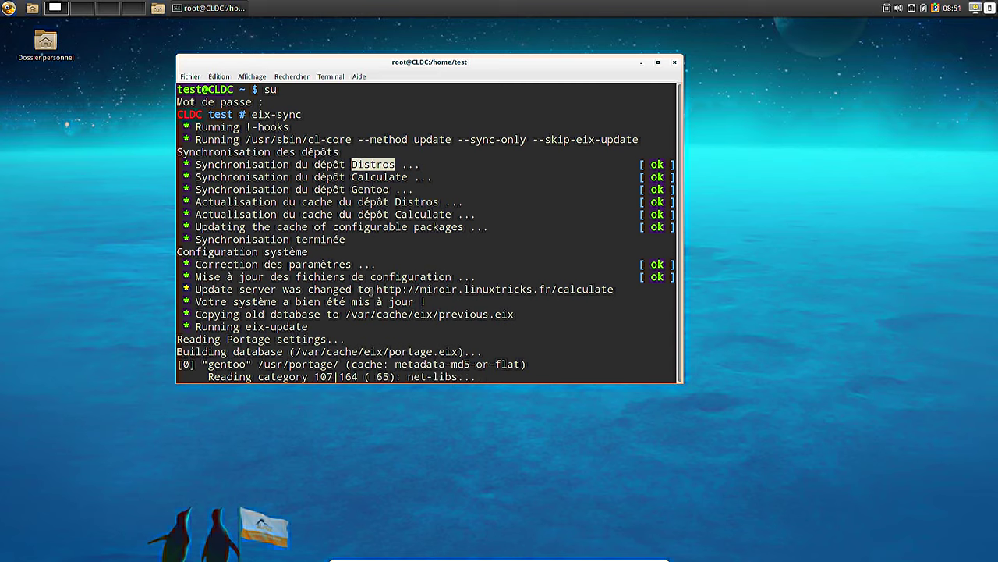
{"action": "left_click", "coordinate": [468, 293]}
{"action": "double_click", "coordinate": [568, 296]}
{"action": "left_click", "coordinate": [569, 296]}
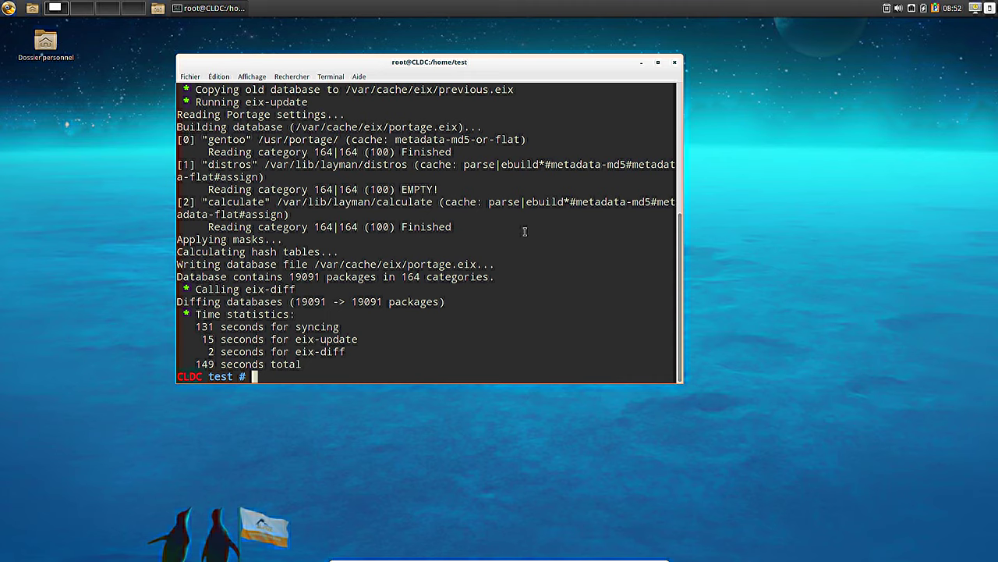
- Run 'emerge -avq firefox' to request the Firefox 47.0 binary install
{"action": "type", "text": "emerge -avq"}
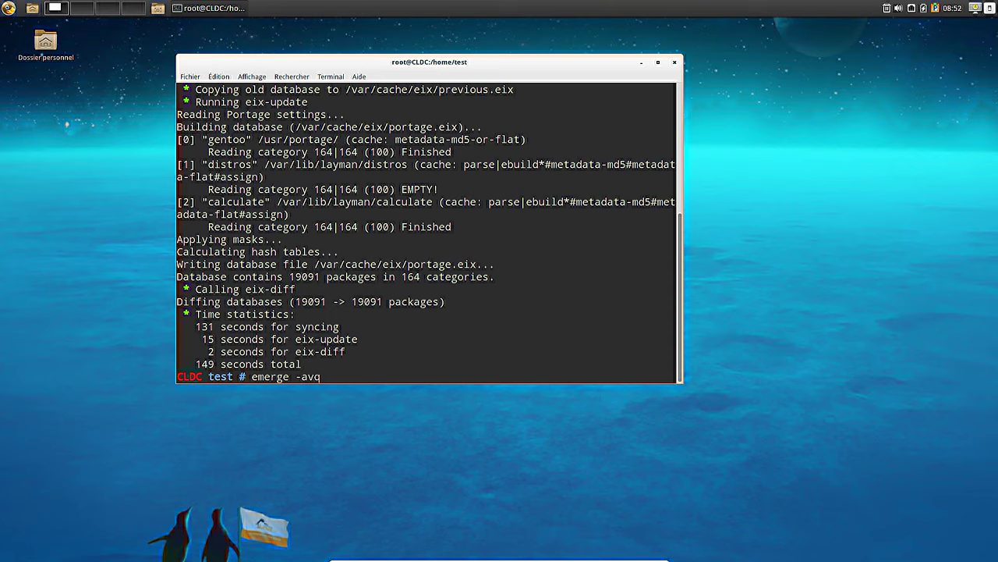
{"action": "type", "text": " firefox"}
{"action": "key", "text": "Return"}
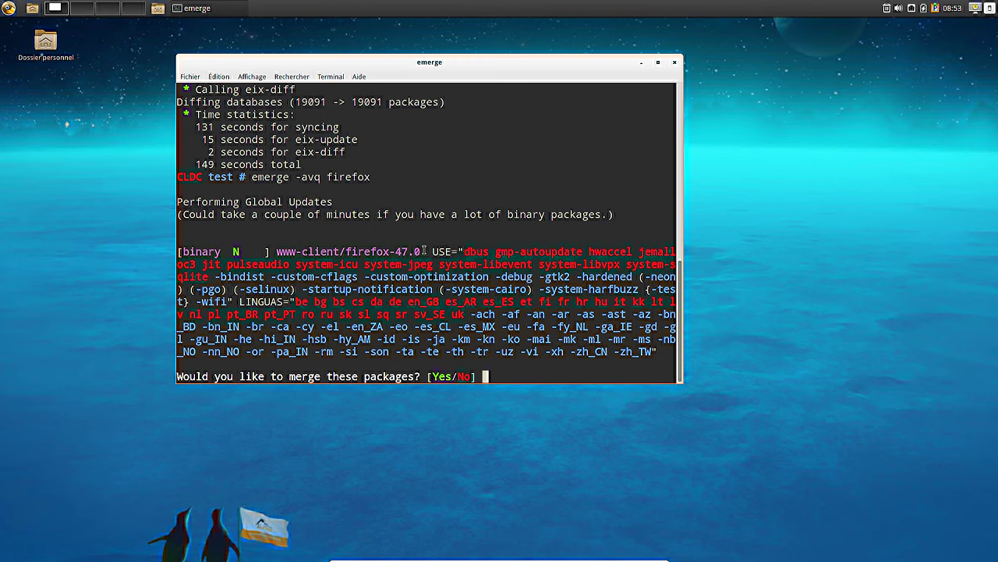
- Confirm the merge with 'yes' and let firefox-47.0 download and install
{"action": "type", "text": "yes"}
{"action": "key", "text": "Return"}
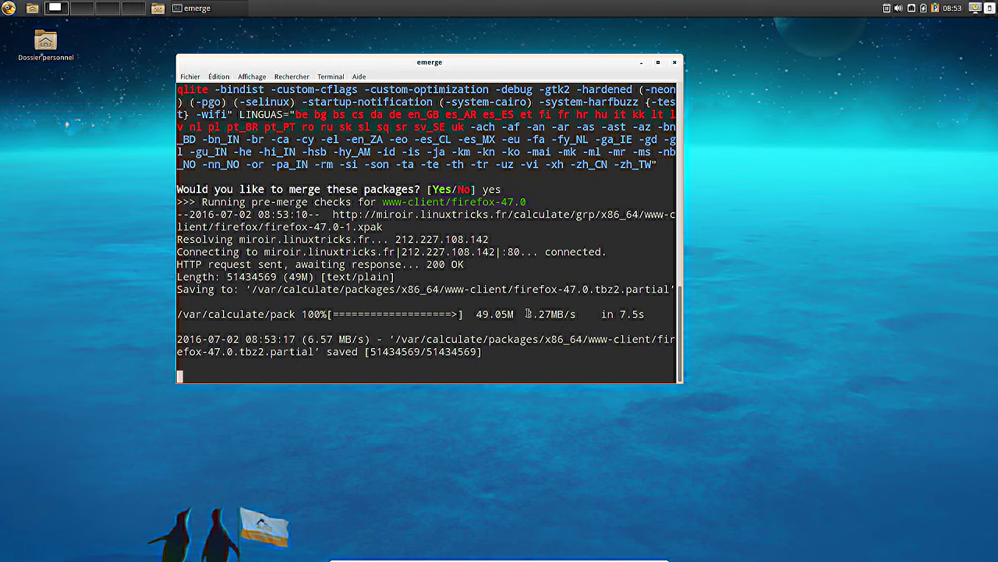
{"action": "left_click_drag", "start_coordinate": [527, 301], "coordinate": [572, 302]}
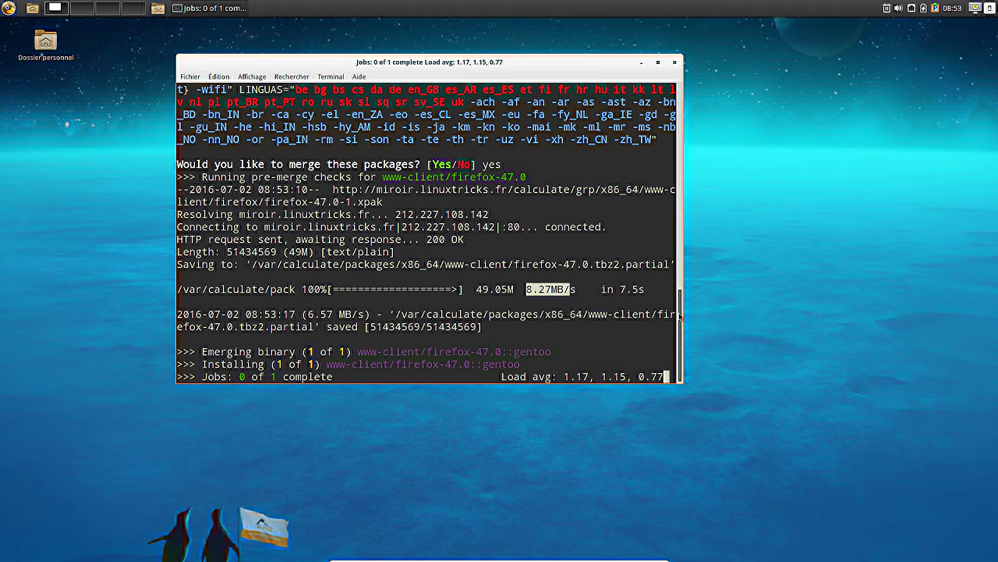
{"action": "scroll", "coordinate": [678, 297], "scroll_direction": "up", "scroll_amount": 1}
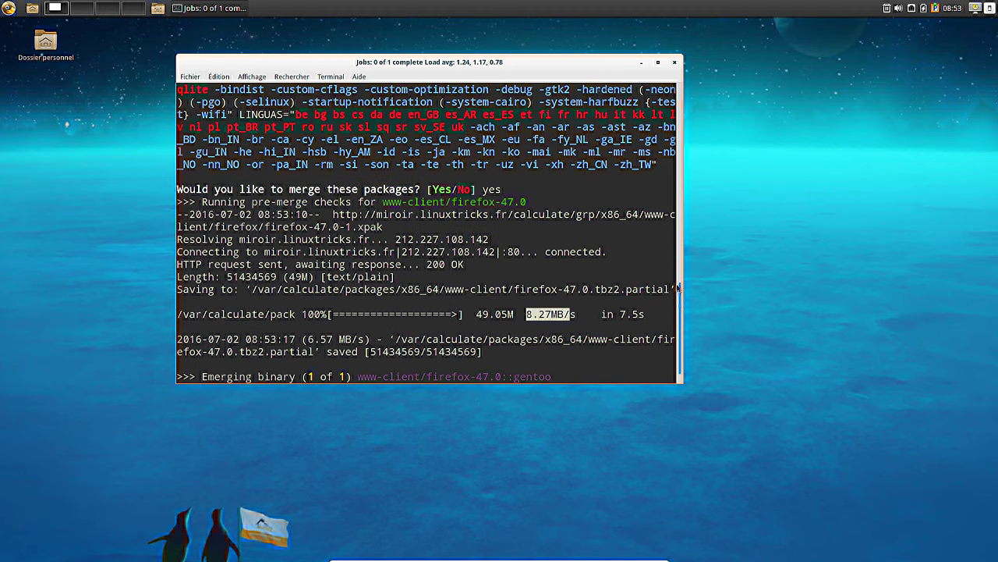
{"action": "scroll", "coordinate": [679, 288], "scroll_direction": "up", "scroll_amount": 3}
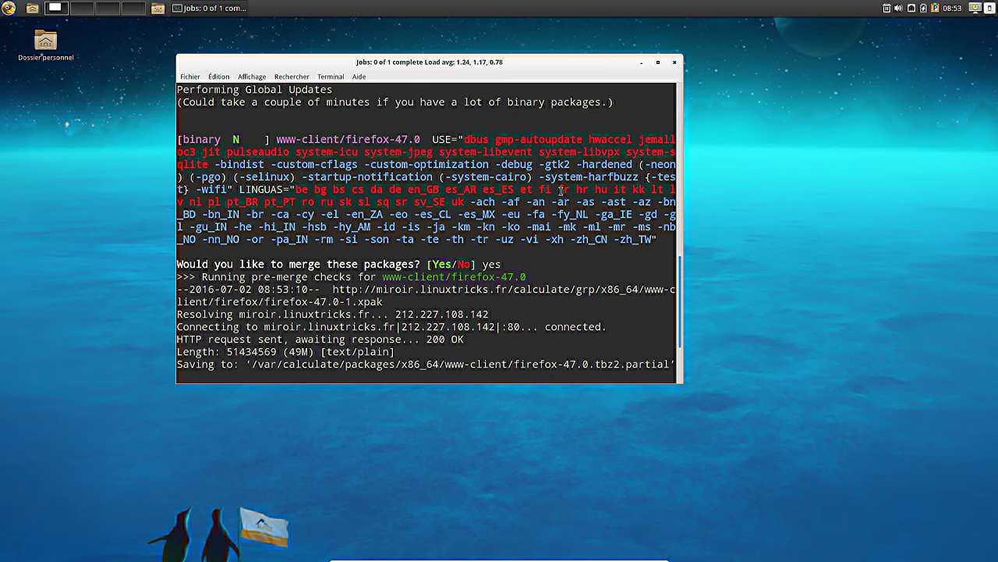
{"action": "left_click_drag", "start_coordinate": [182, 139], "coordinate": [251, 137]}
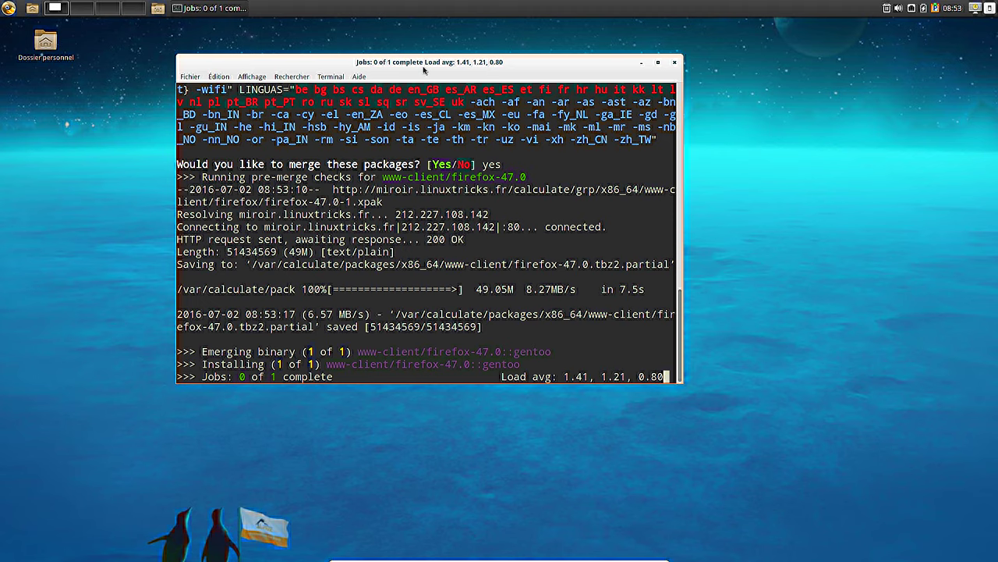
{"action": "left_click_drag", "start_coordinate": [418, 70], "coordinate": [529, 72]}
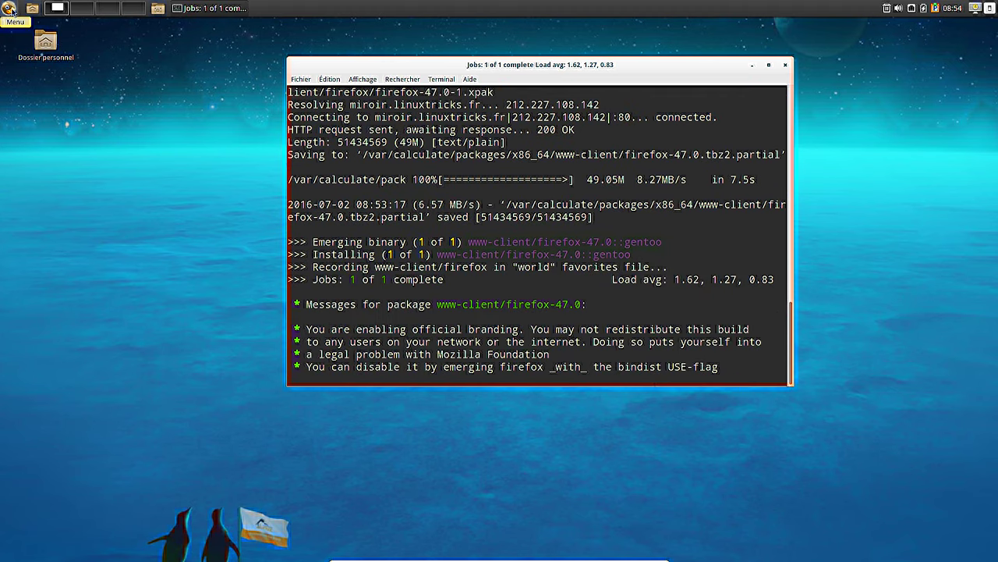
- Launch Mozilla Firefox from the Menu's Internet category
{"action": "left_click", "coordinate": [9, 11]}
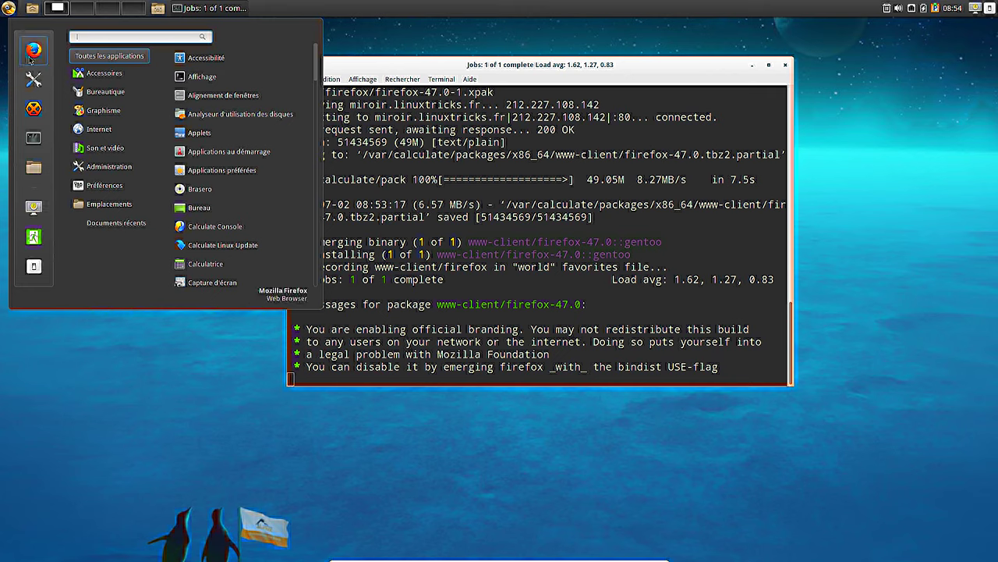
{"action": "left_click", "coordinate": [100, 130]}
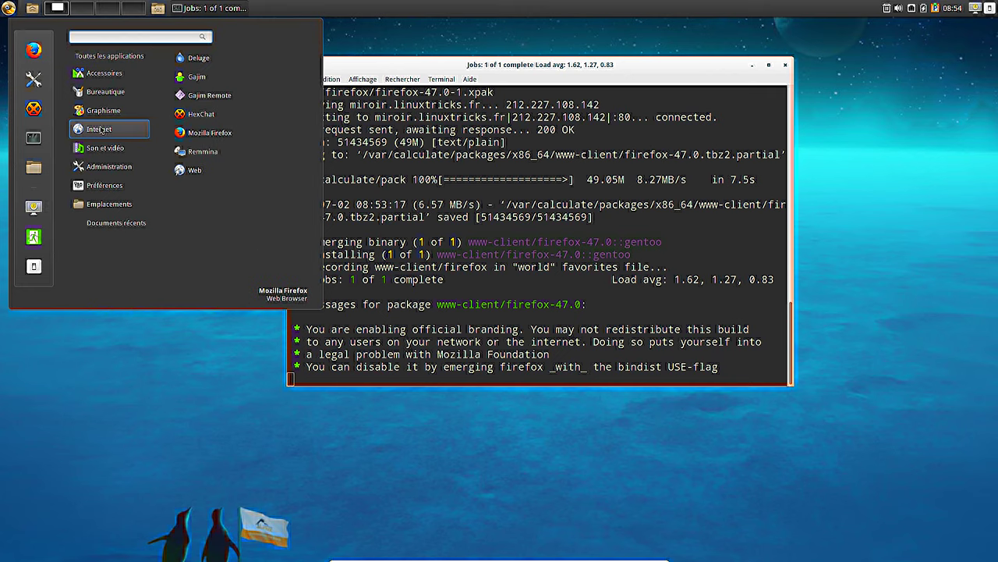
{"action": "left_click", "coordinate": [229, 131]}
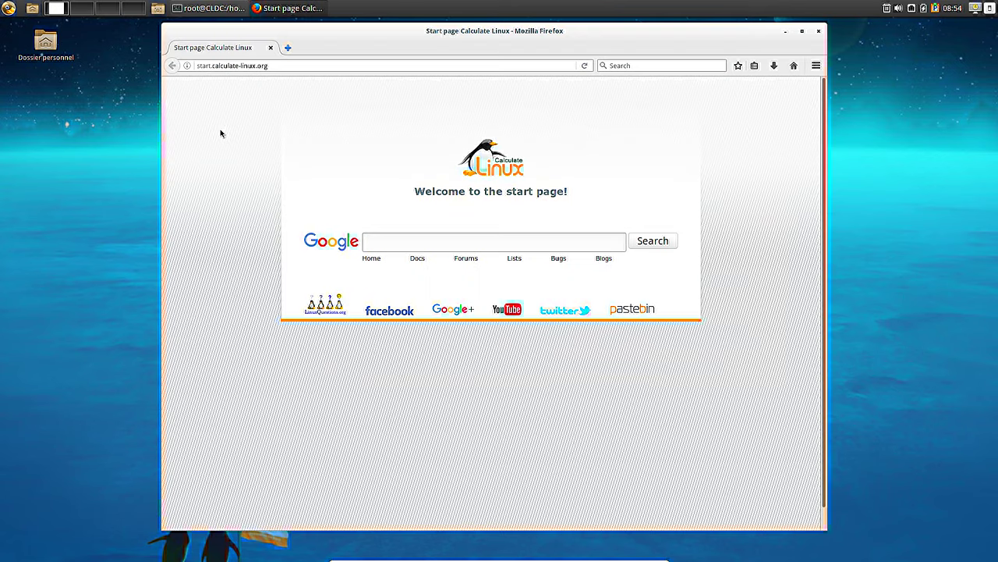
- Enable the Français Language Pack in Firefox's Add-ons Languages list
{"action": "left_click", "coordinate": [816, 66]}
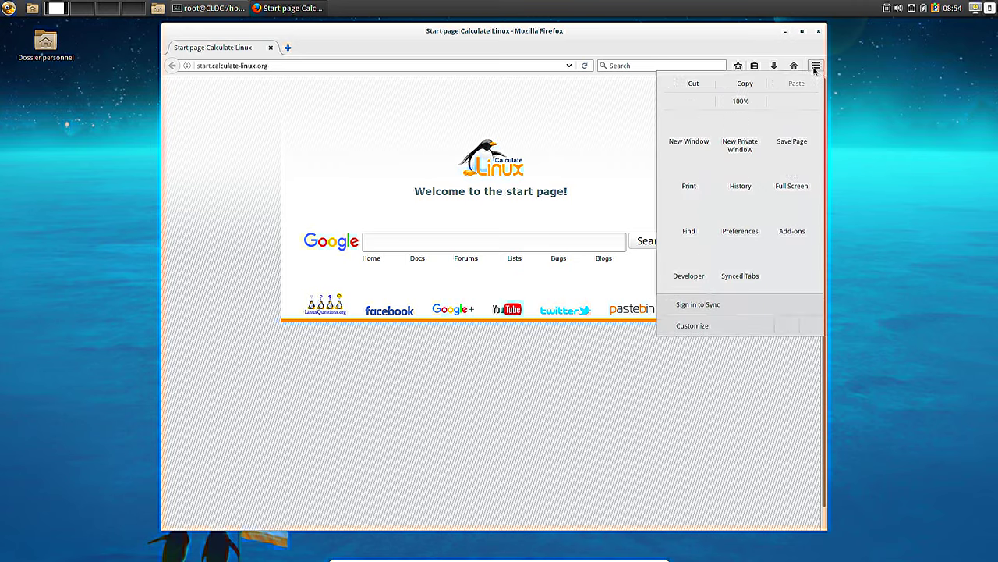
{"action": "left_click", "coordinate": [800, 235]}
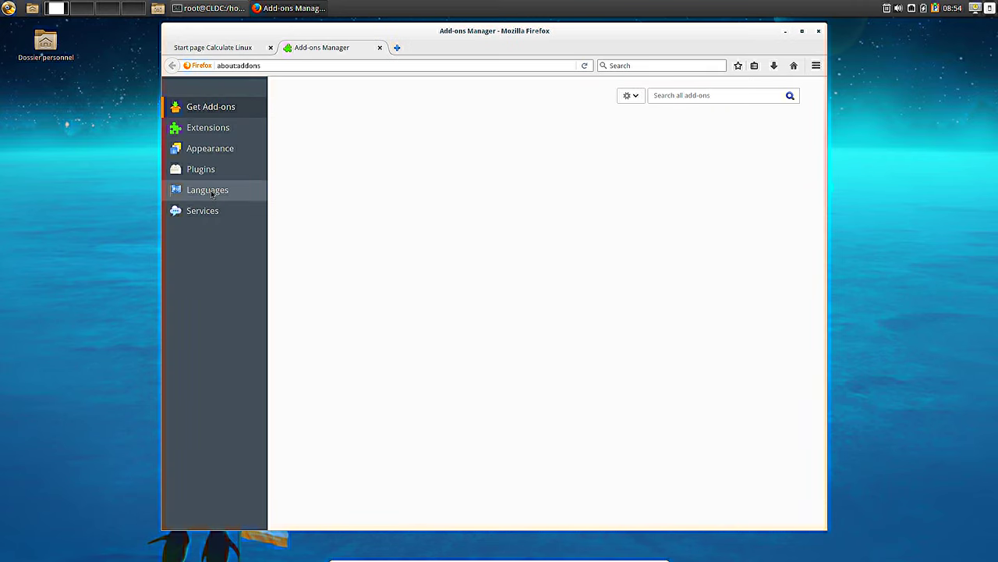
{"action": "left_click", "coordinate": [211, 194]}
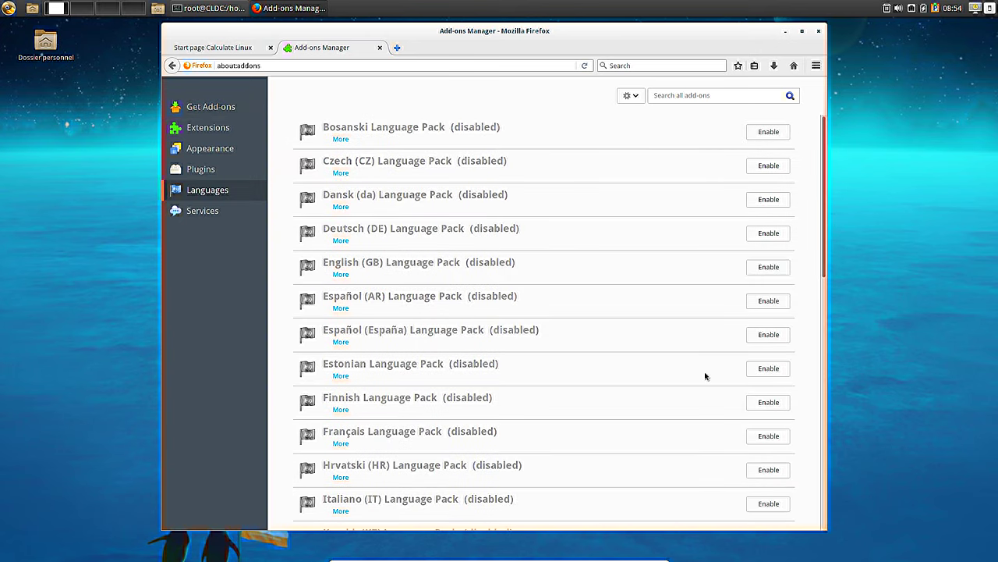
{"action": "left_click", "coordinate": [781, 437]}
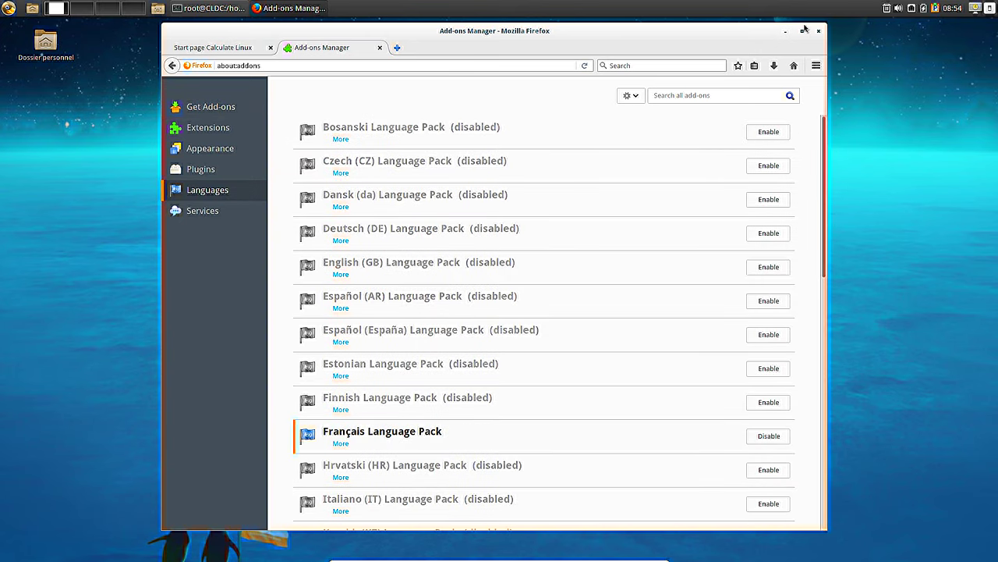
- Restart Firefox from favourites to check the French menu, then close it
{"action": "left_click", "coordinate": [816, 32]}
{"action": "left_click", "coordinate": [10, 7]}
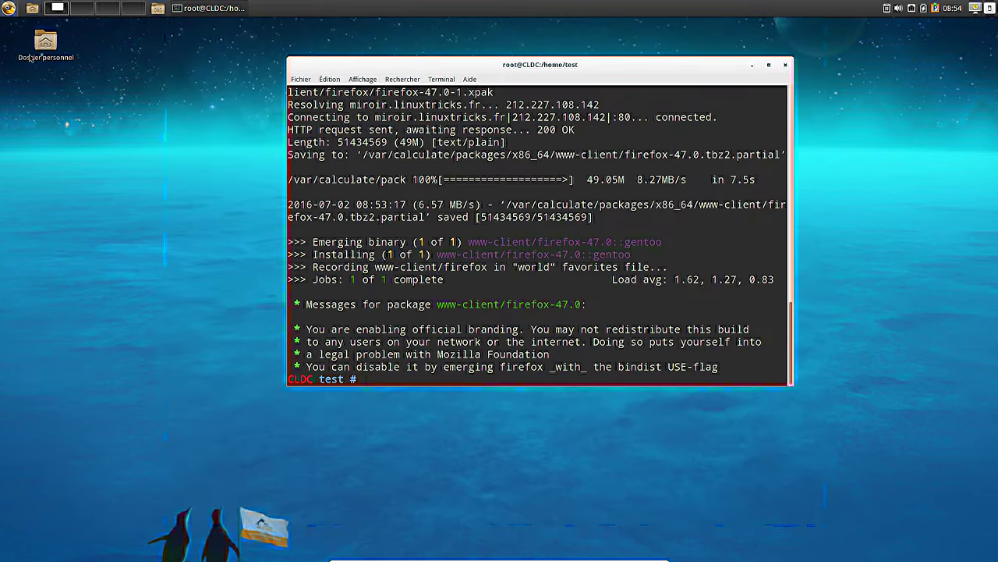
{"action": "left_click", "coordinate": [30, 62]}
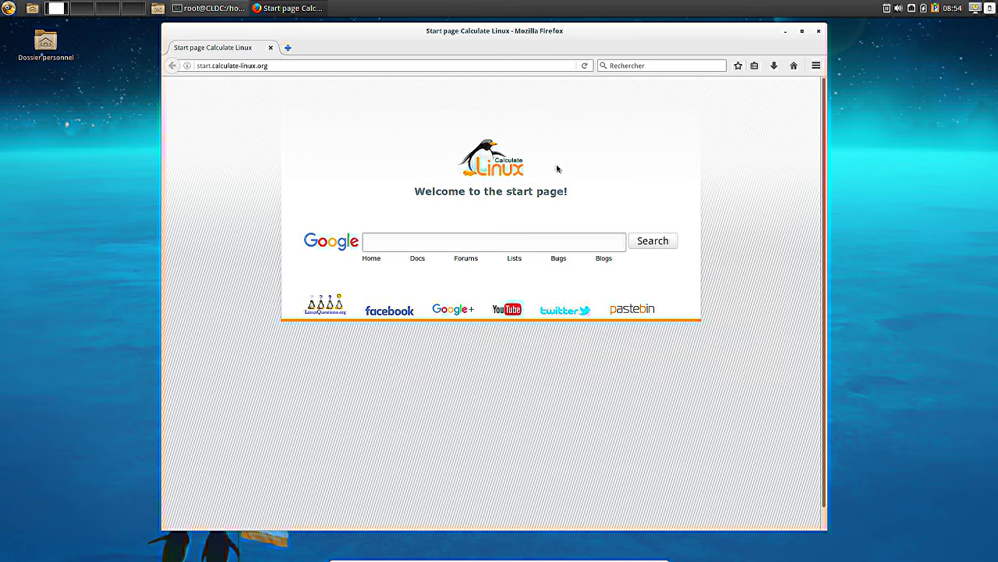
{"action": "left_click", "coordinate": [816, 67]}
{"action": "left_click", "coordinate": [819, 33]}
{"action": "left_click", "coordinate": [819, 33]}
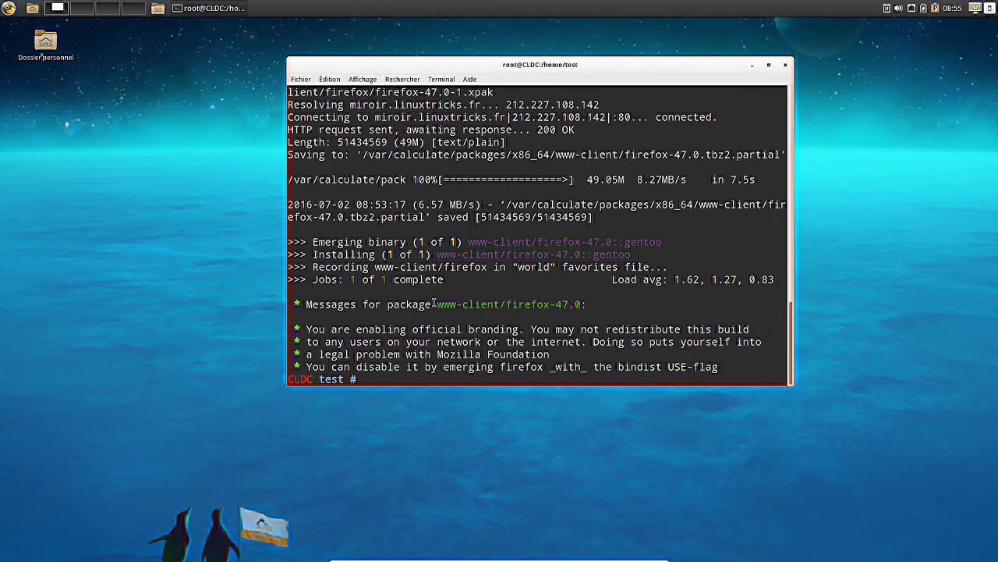
- Search the package database with eix for epiphany, showing Epiphany 3.18.7 installed
{"action": "type", "text": "eix"}
{"action": "type", "text": "epiphan"}
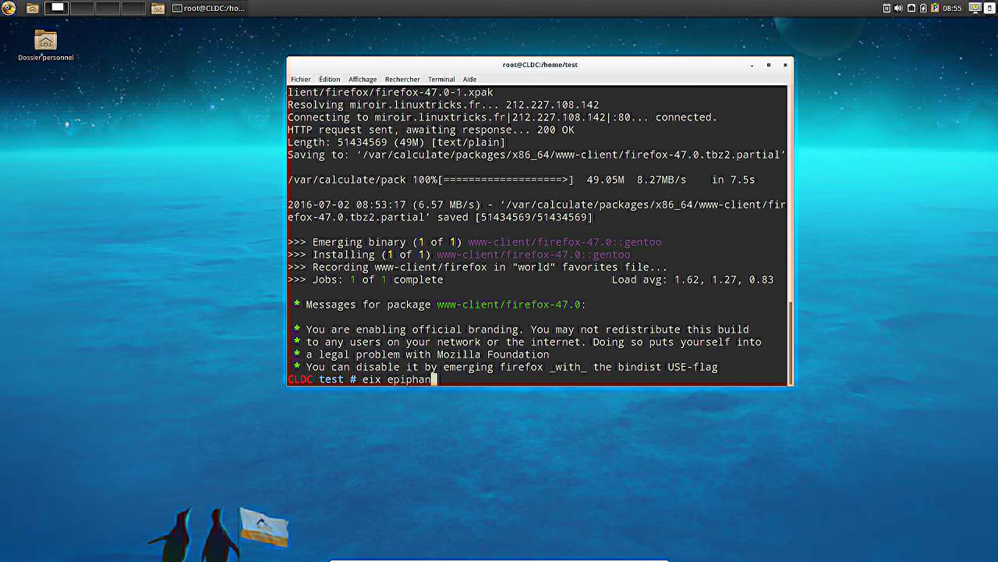
{"action": "key", "text": "Return"}
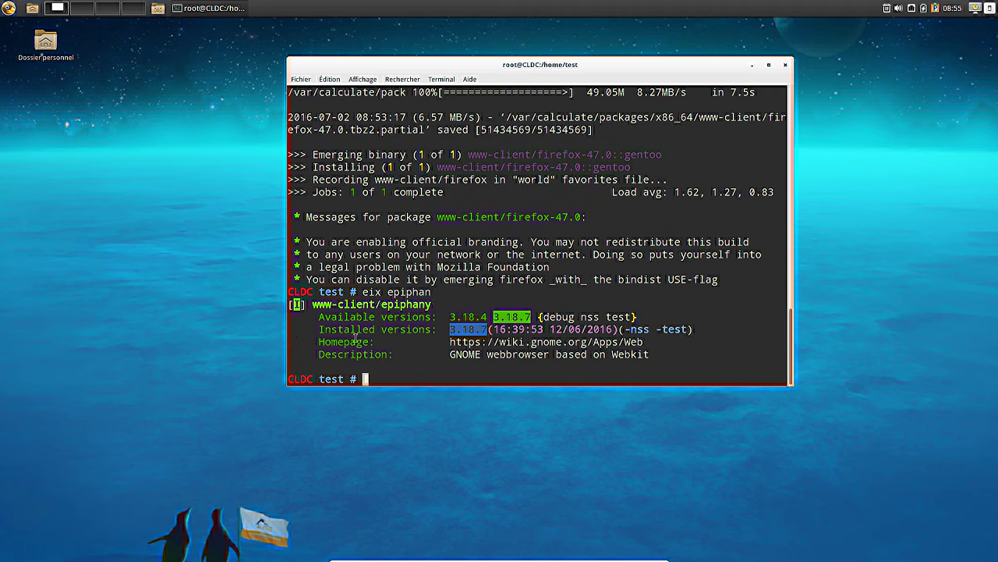
- Run emerge -c www-client/epiphany to start removing Epiphany
{"action": "double_click", "coordinate": [355, 305]}
{"action": "middle_click", "coordinate": [520, 304]}
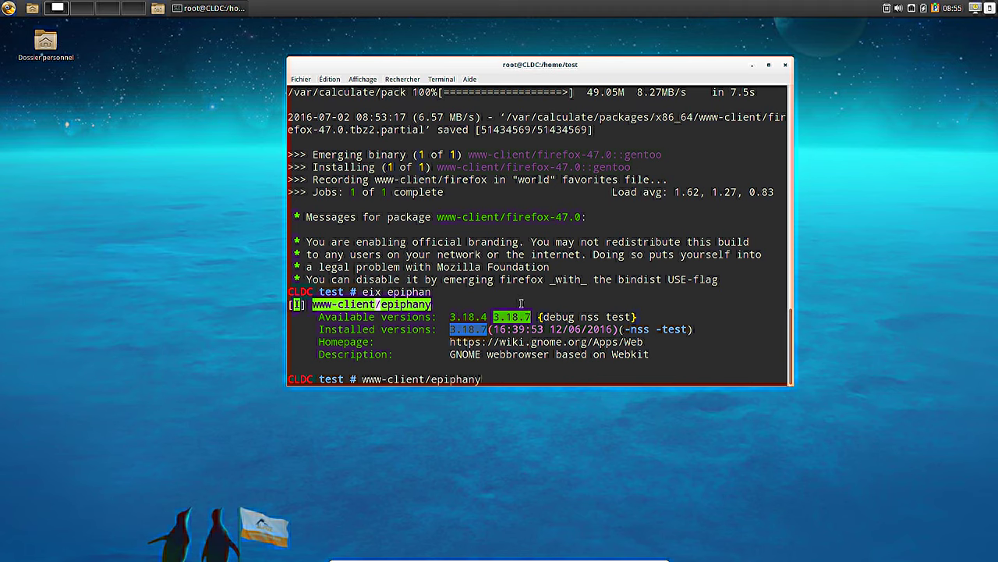
{"action": "key", "text": "Home"}
{"action": "type", "text": "emerge -c"}
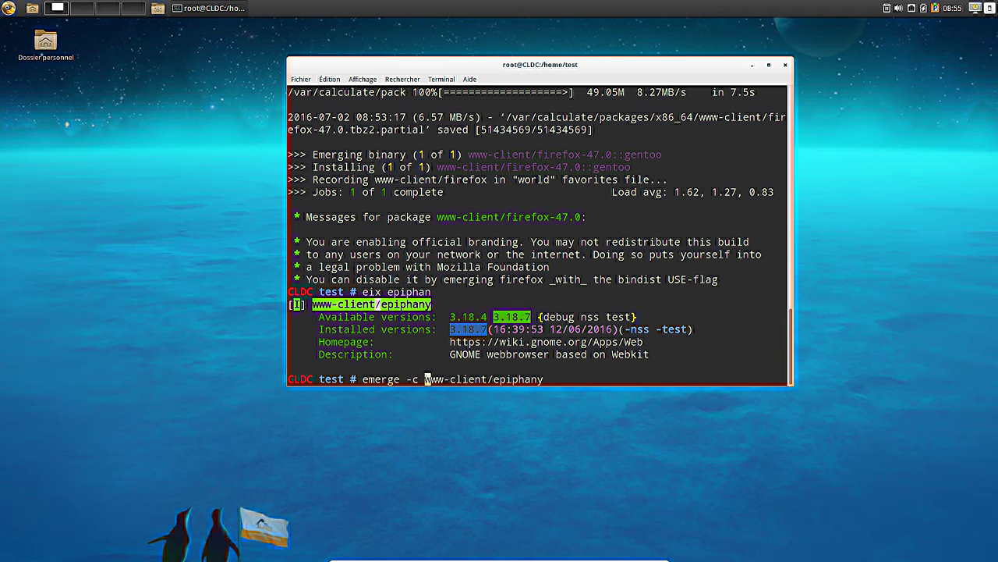
{"action": "key", "text": "Return"}
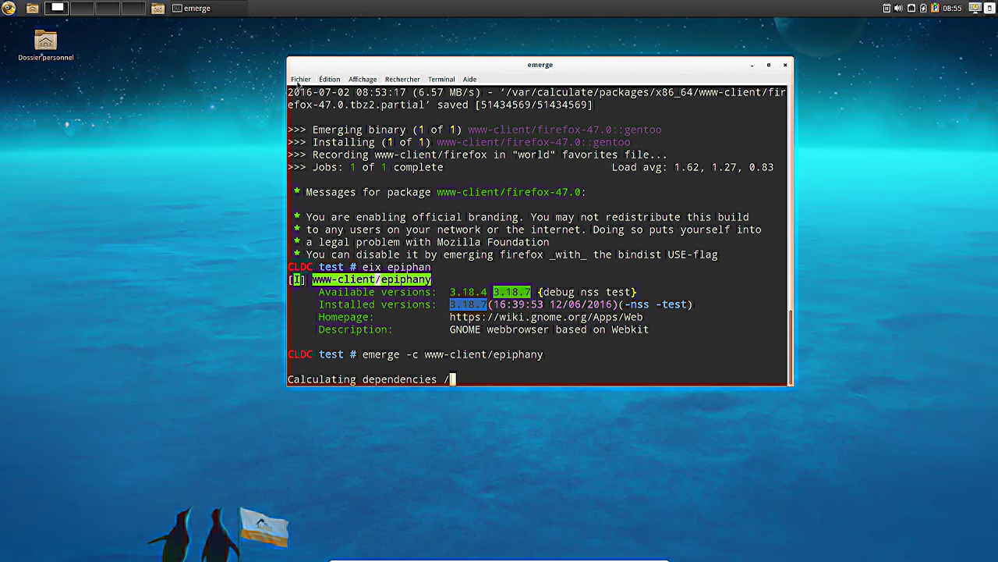
- Open a second terminal window and arrange it beside the emerge terminal
{"action": "left_click", "coordinate": [299, 80]}
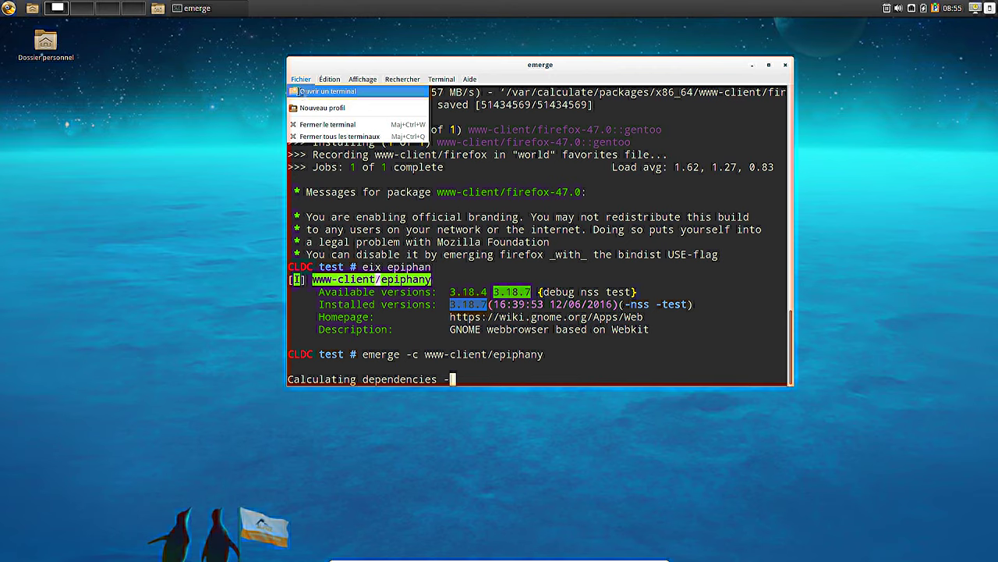
{"action": "left_click", "coordinate": [301, 91]}
{"action": "left_click_drag", "start_coordinate": [335, 115], "coordinate": [156, 115]}
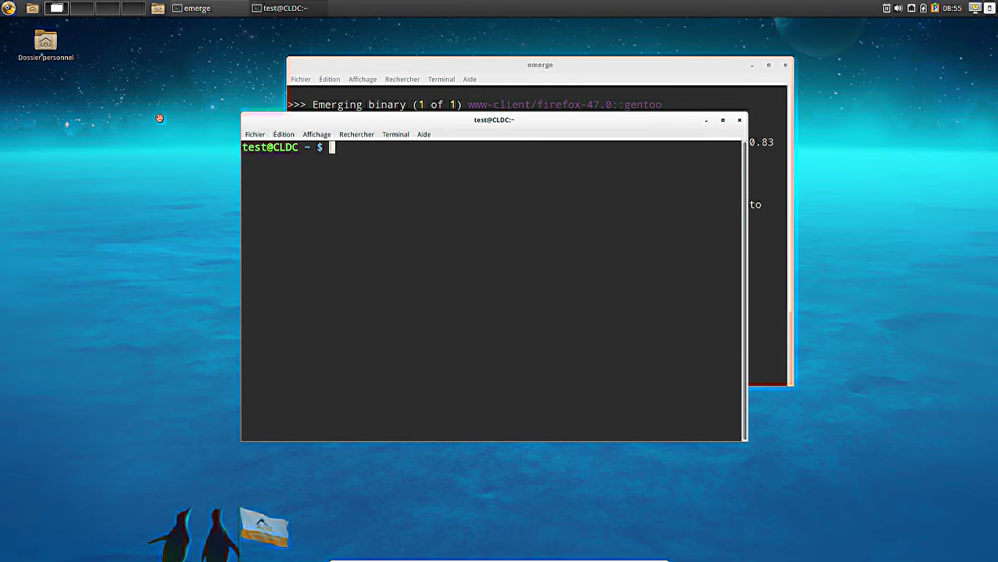
{"action": "left_click_drag", "start_coordinate": [433, 63], "coordinate": [615, 63]}
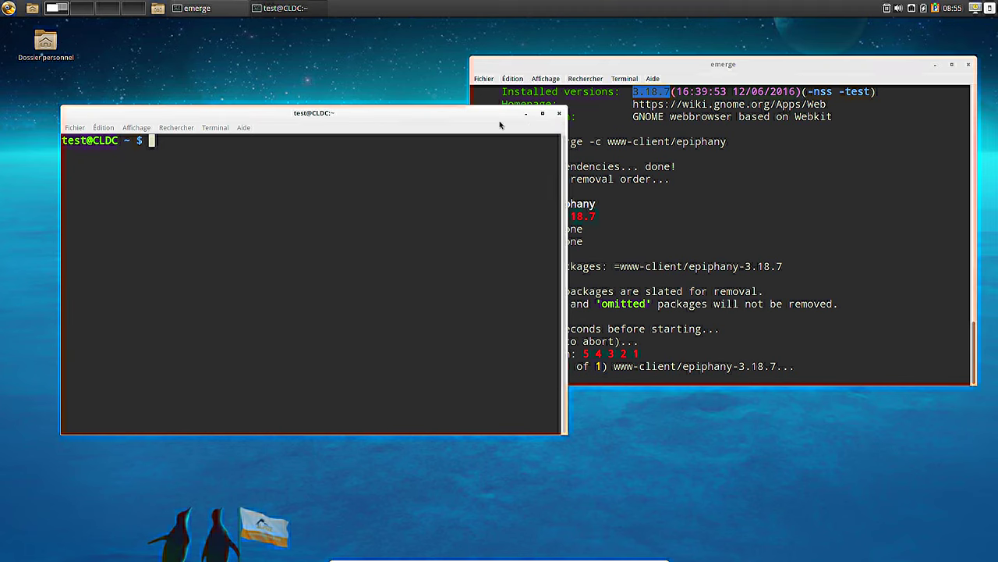
- Close the extra user terminal while the Epiphany unmerge finishes with 1 package removed
{"action": "key", "text": "ctrl+d"}
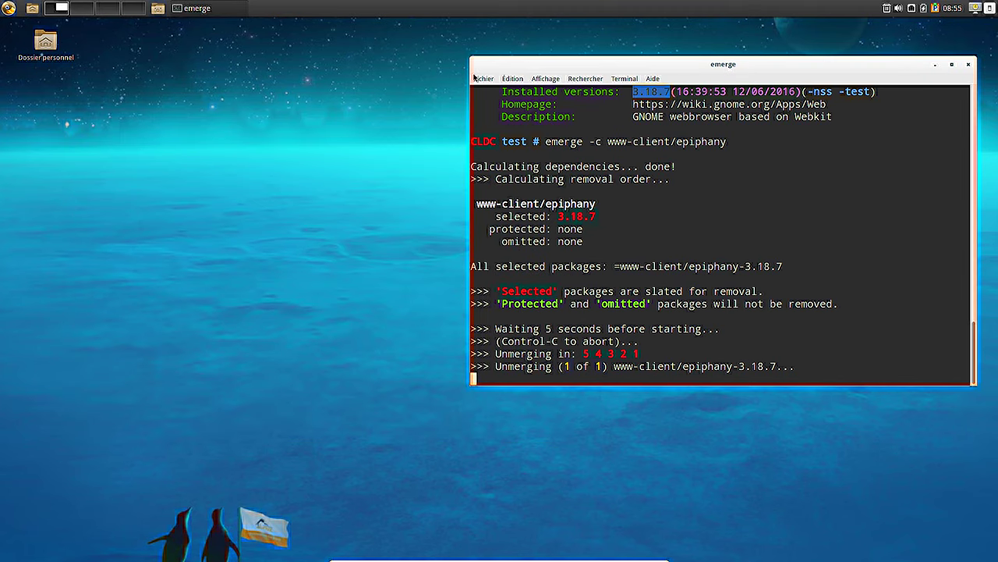
{"action": "left_click_drag", "start_coordinate": [572, 67], "coordinate": [476, 76]}
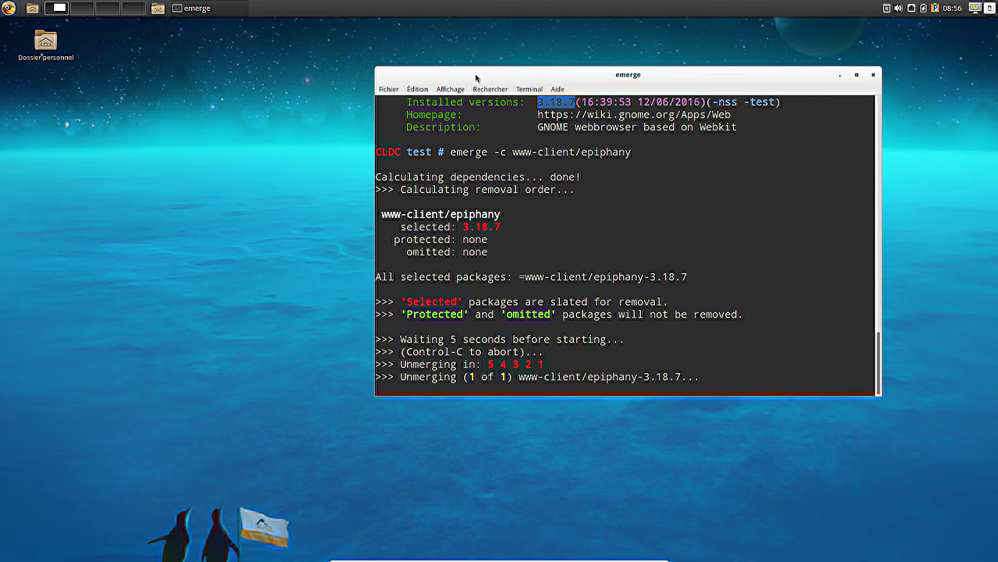
{"action": "left_click", "coordinate": [389, 89]}
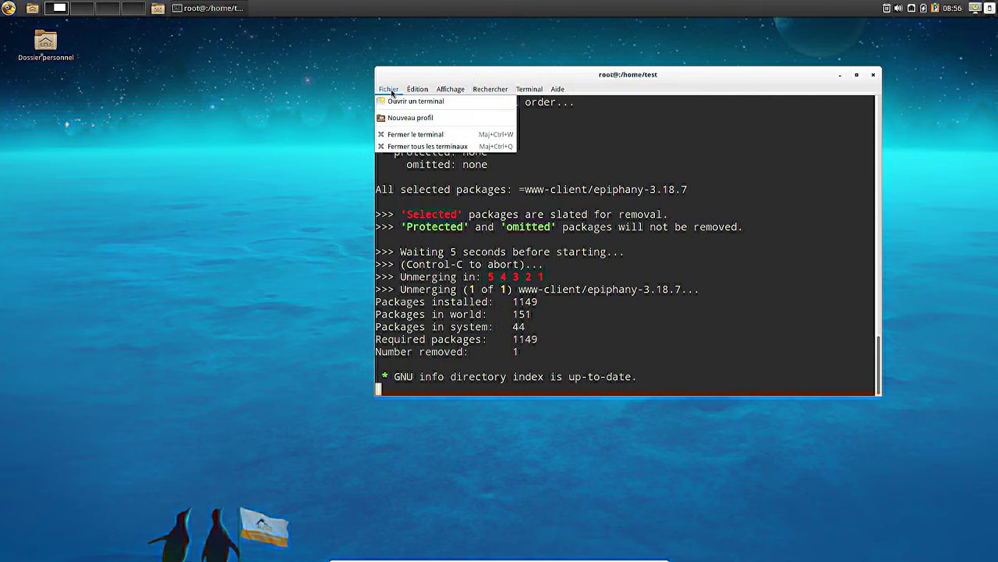
{"action": "left_click", "coordinate": [666, 193]}
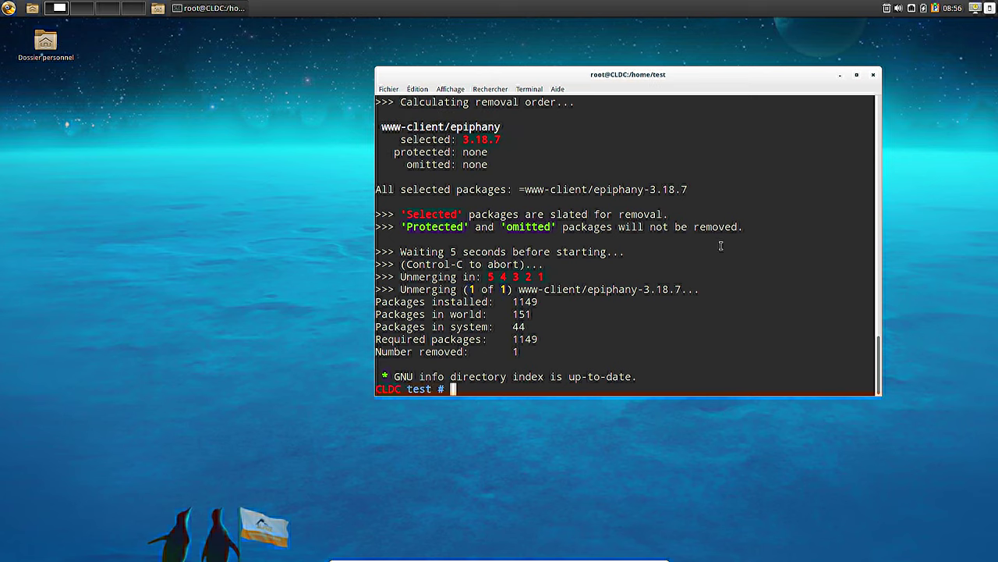
- Run eix cinnamon and review the 9 matching packages, including the calculate theme
{"action": "type", "text": "eix cinnamon"}
{"action": "key", "text": "Return"}
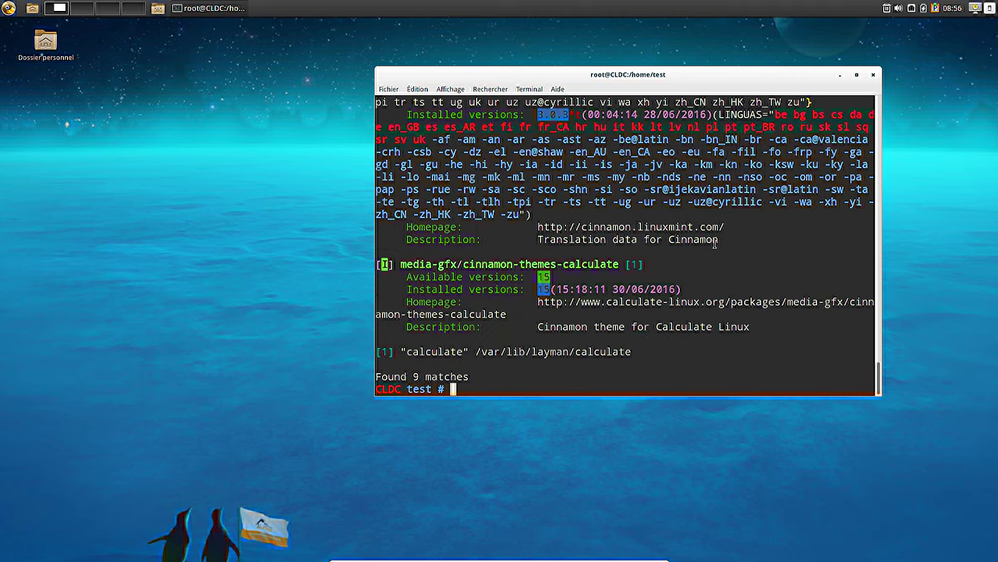
{"action": "scroll", "coordinate": [543, 229], "scroll_direction": "up", "scroll_amount": 5}
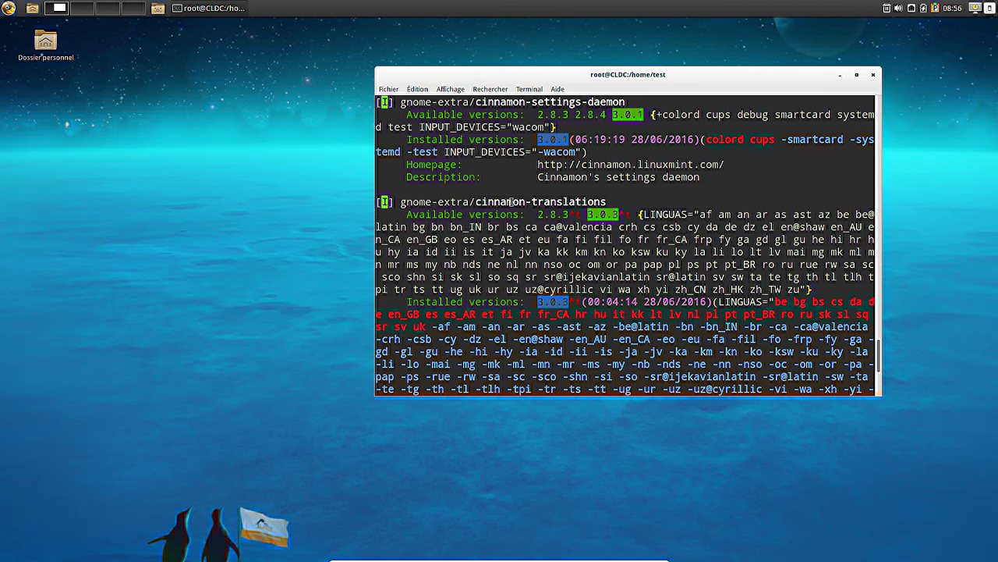
{"action": "scroll", "coordinate": [512, 201], "scroll_direction": "up", "scroll_amount": 6}
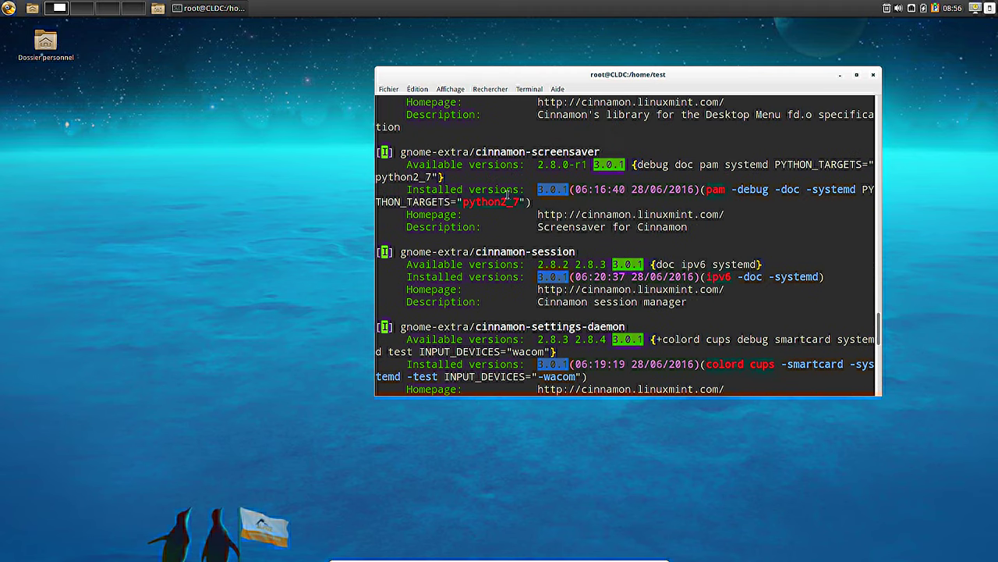
{"action": "scroll", "coordinate": [507, 190], "scroll_direction": "up", "scroll_amount": 3}
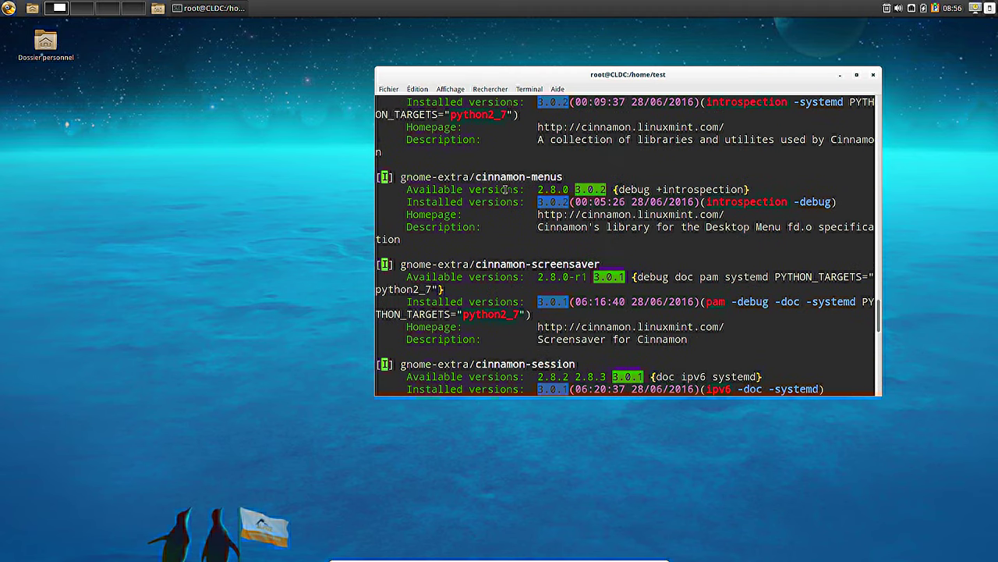
{"action": "scroll", "coordinate": [507, 172], "scroll_direction": "up", "scroll_amount": 2}
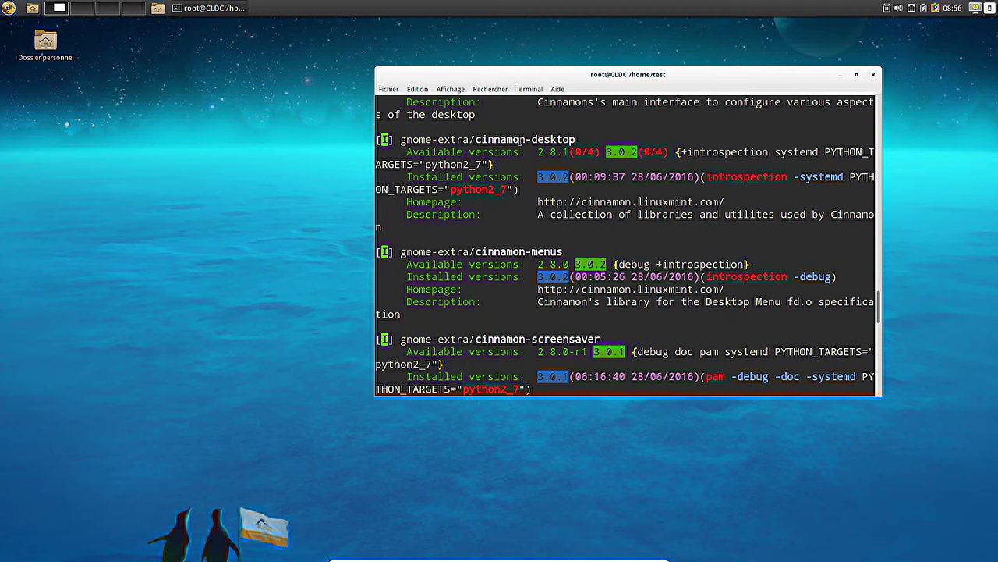
{"action": "scroll", "coordinate": [520, 140], "scroll_direction": "up", "scroll_amount": 3}
{"action": "scroll", "coordinate": [521, 140], "scroll_direction": "up", "scroll_amount": 2}
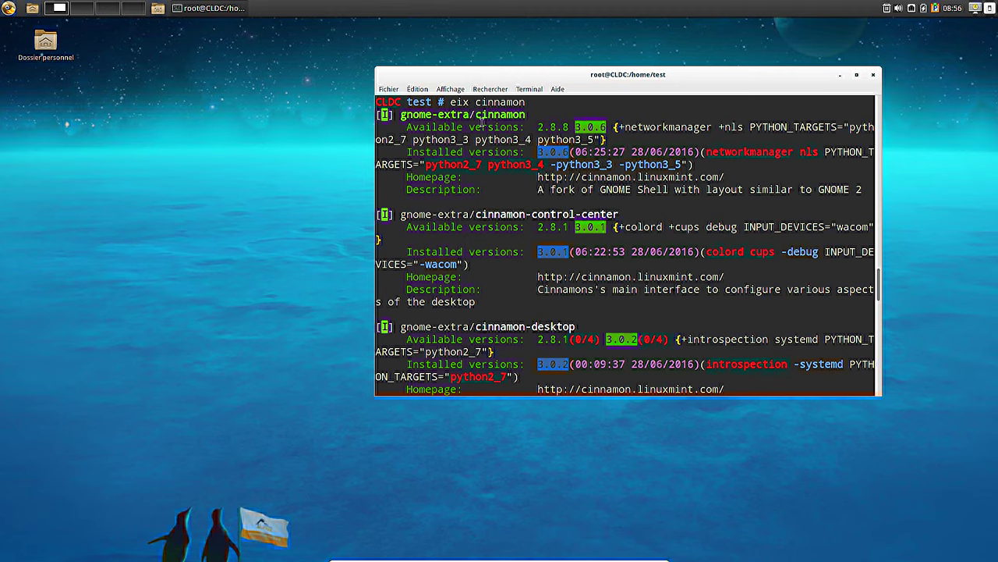
{"action": "scroll", "coordinate": [518, 284], "scroll_direction": "down", "scroll_amount": 7}
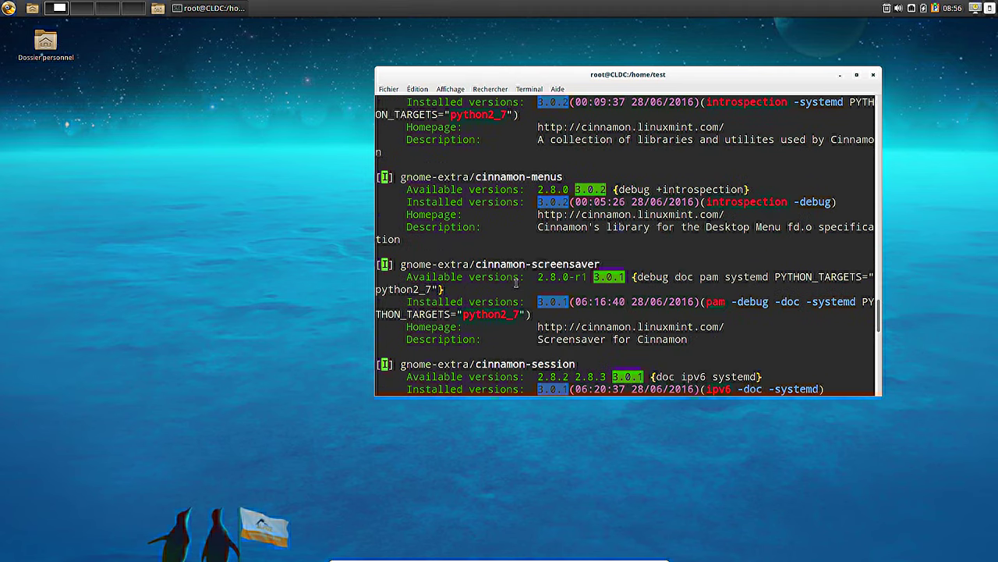
{"action": "scroll", "coordinate": [516, 282], "scroll_direction": "down", "scroll_amount": 12}
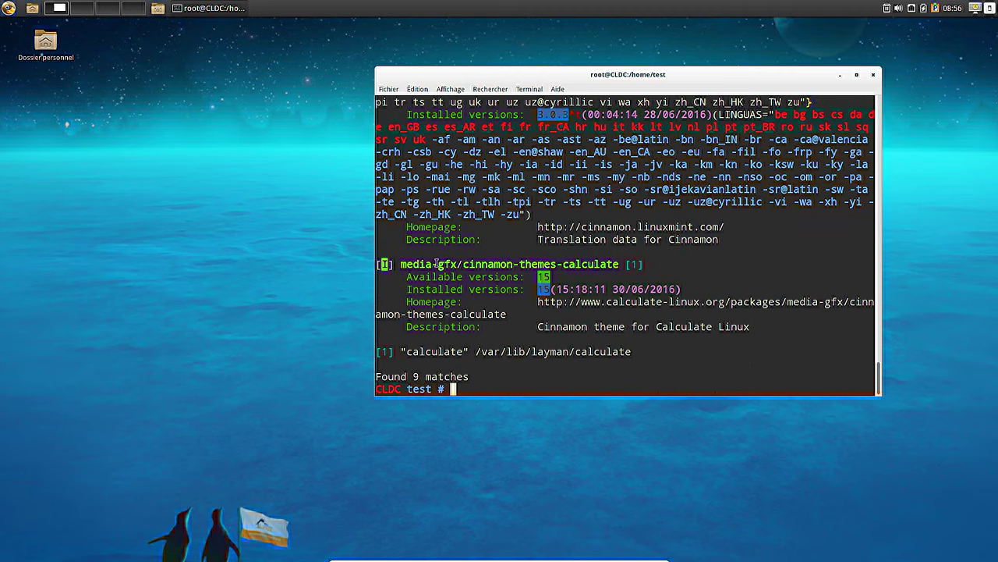
{"action": "left_click_drag", "start_coordinate": [408, 264], "coordinate": [638, 265]}
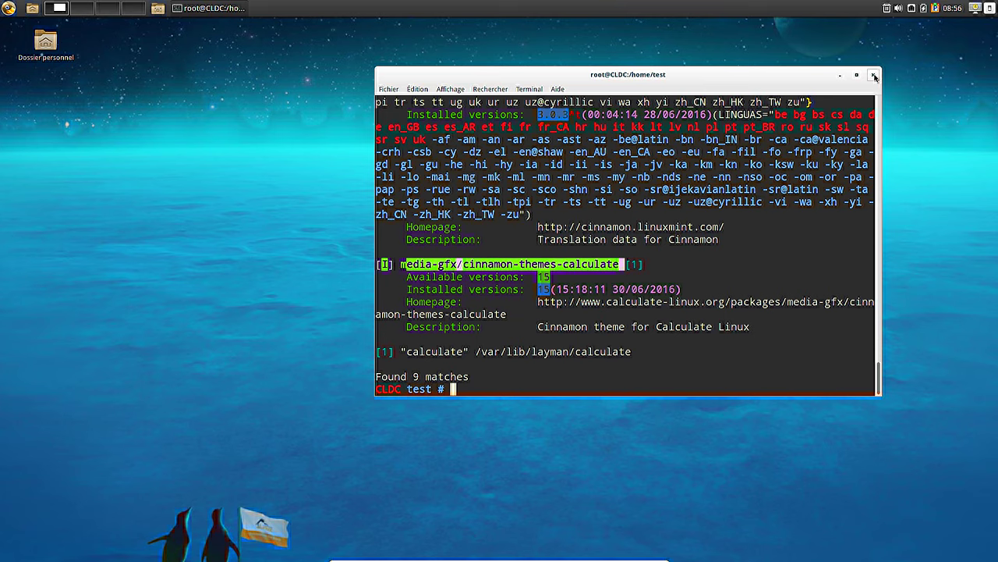
- Close the root terminal with Fermer le terminal despite its running process
{"action": "left_click", "coordinate": [875, 76]}
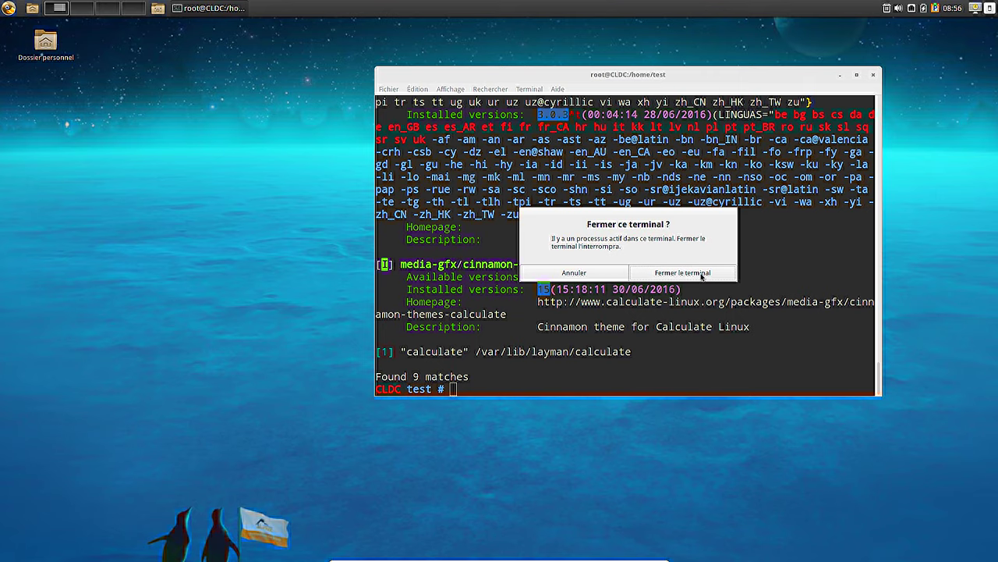
{"action": "left_click", "coordinate": [702, 274]}
{"action": "left_click", "coordinate": [8, 8]}
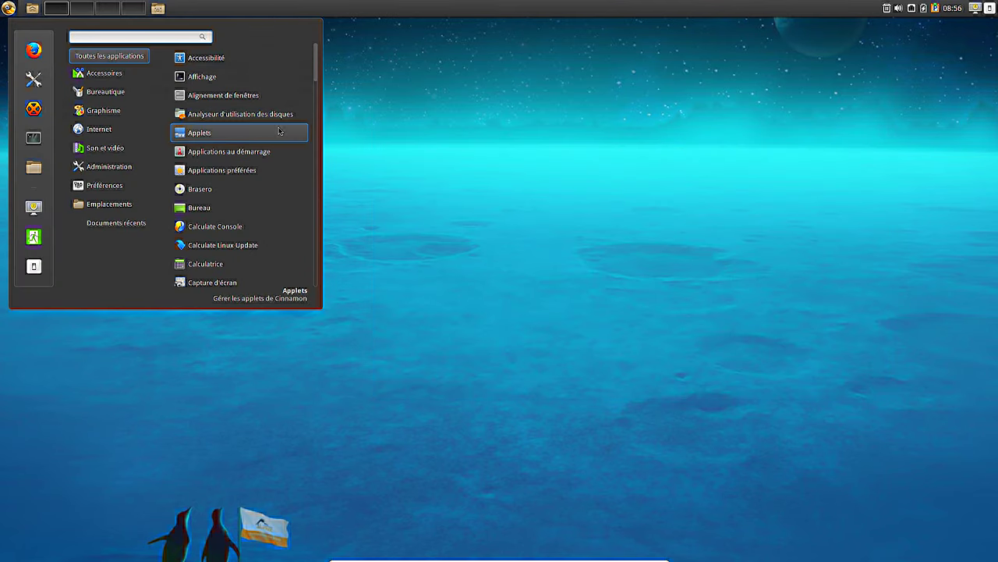
- Close and reopen the Cinnamon Menu until it lists all applications on an empty desktop
{"action": "mouse_move", "coordinate": [145, 222]}
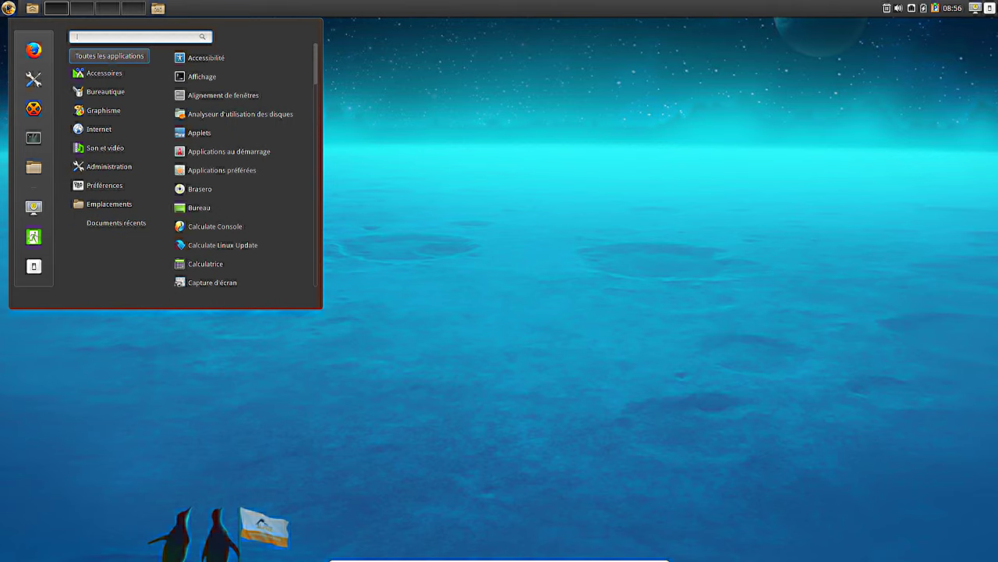
{"action": "left_click", "coordinate": [7, 8]}
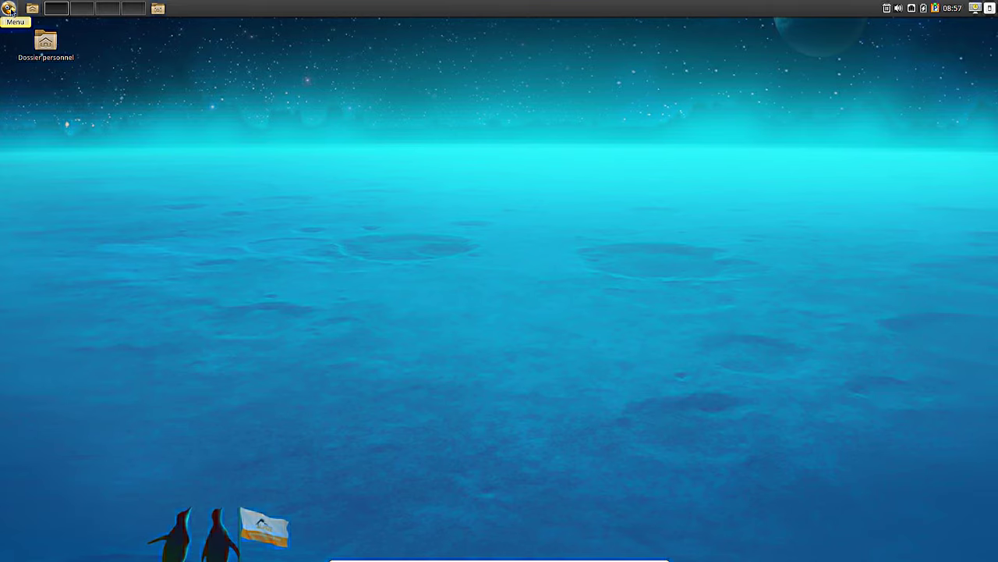
{"action": "left_click", "coordinate": [10, 10]}
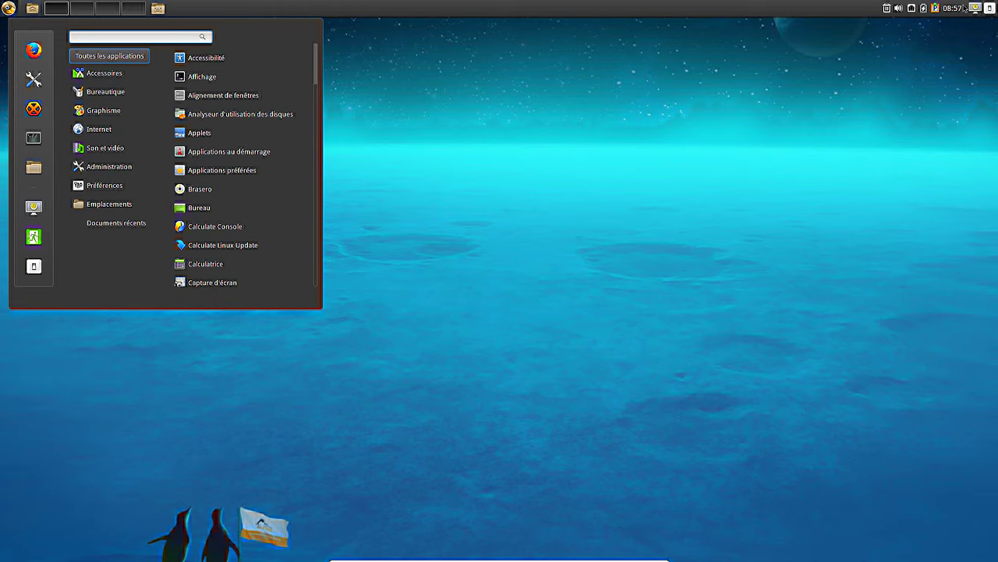
{"action": "left_click", "coordinate": [951, 39]}
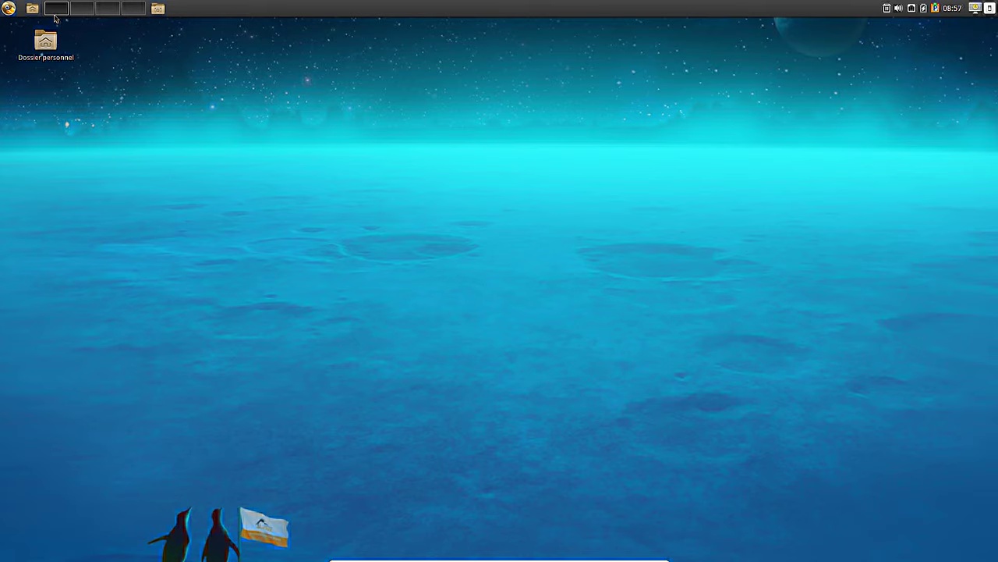
{"action": "left_click", "coordinate": [9, 9]}
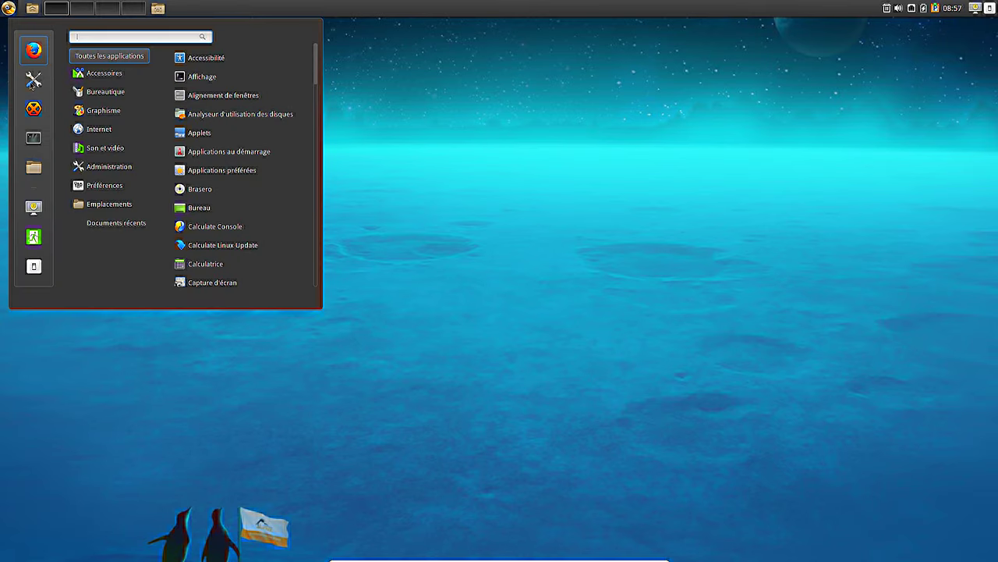
- Open a new terminal and run eix totem, finding 2 matches with only totem-pl-parser installed
{"action": "left_click", "coordinate": [34, 138]}
{"action": "type", "text": "eix totem"}
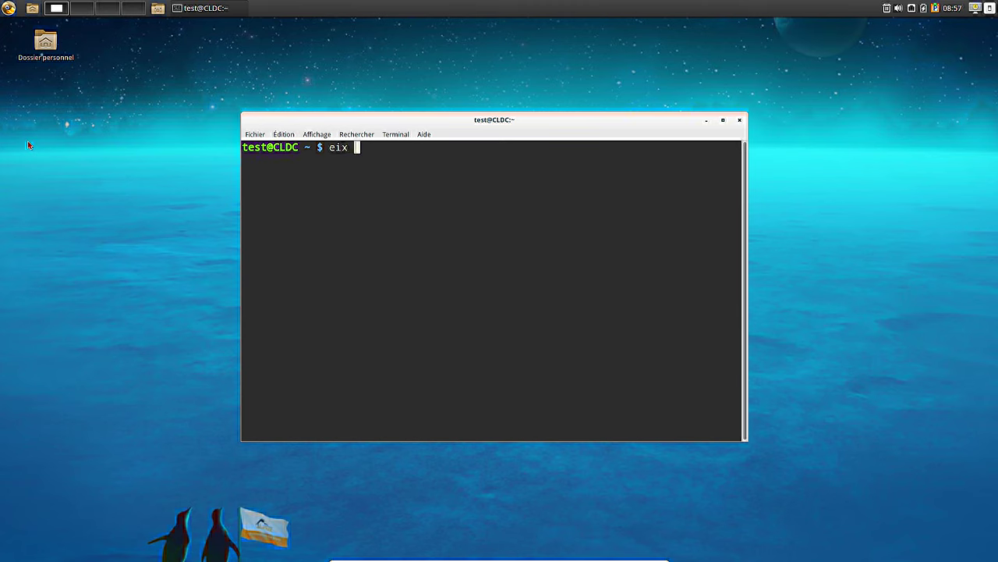
{"action": "key", "text": "Return"}
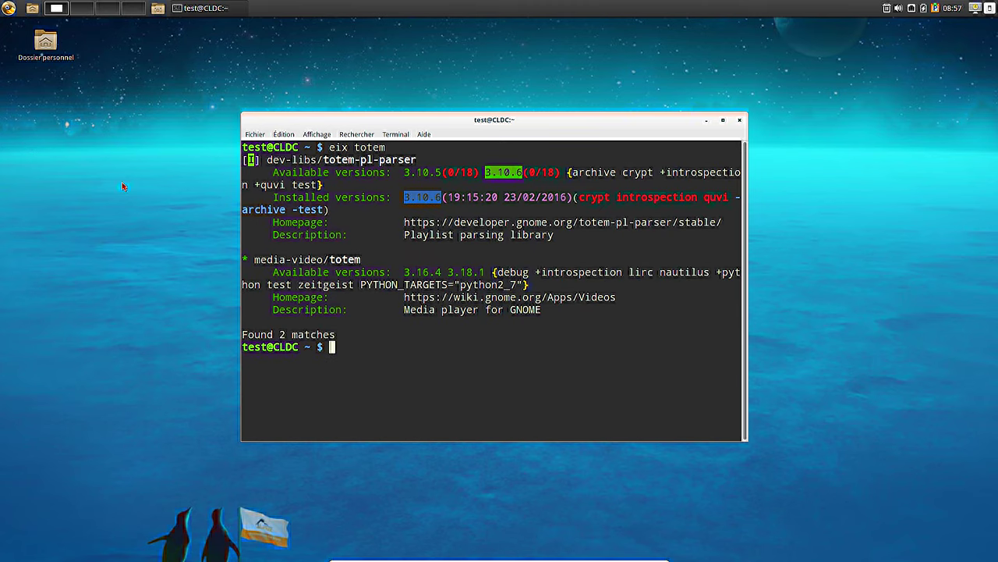
{"action": "double_click", "coordinate": [319, 259]}
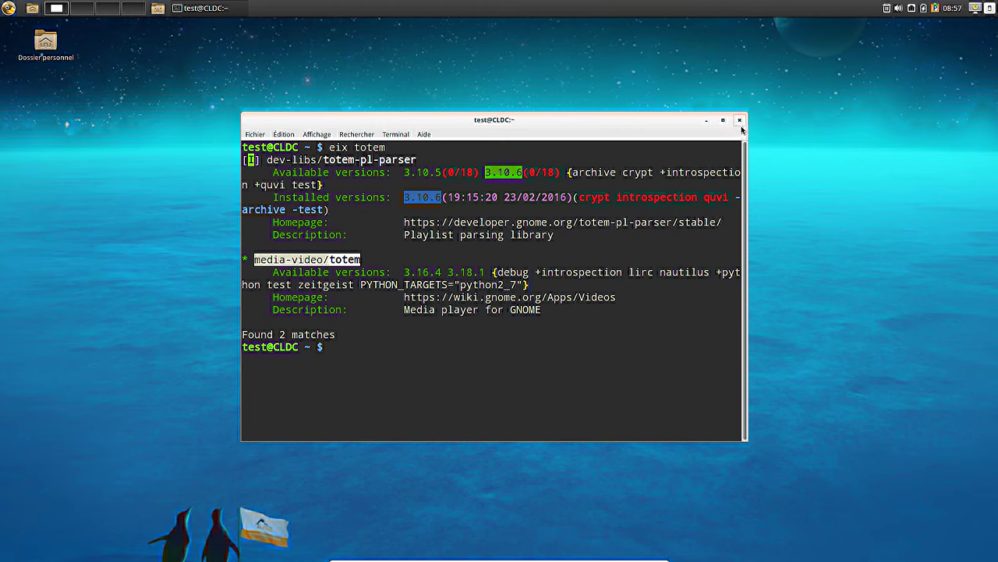
{"action": "double_click", "coordinate": [666, 271]}
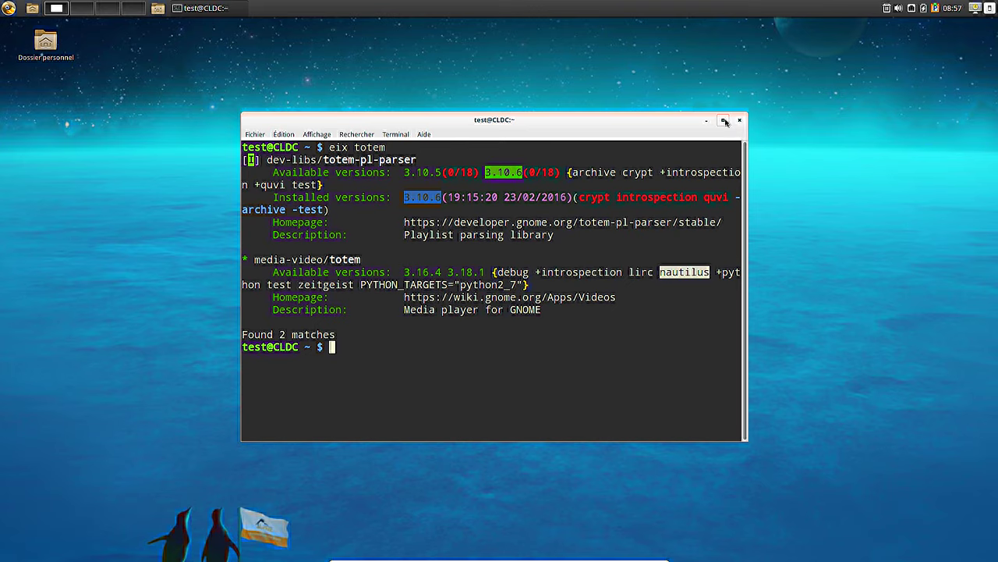
- Close the terminal, then open and dismiss the Quitter shutdown dialog from the Menu
{"action": "left_click", "coordinate": [739, 120]}
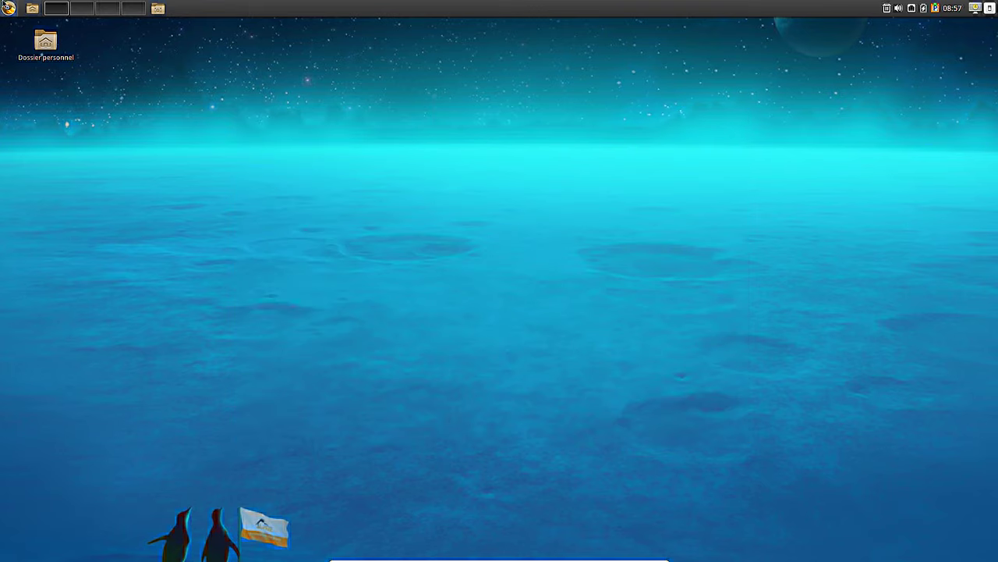
{"action": "left_click", "coordinate": [8, 8]}
{"action": "left_click", "coordinate": [33, 267]}
{"action": "left_click", "coordinate": [599, 320]}
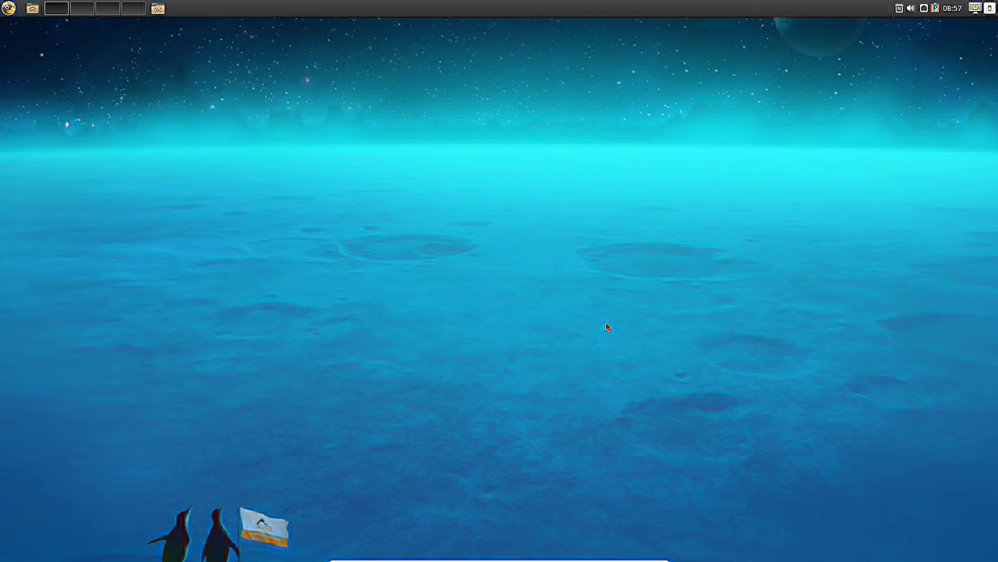